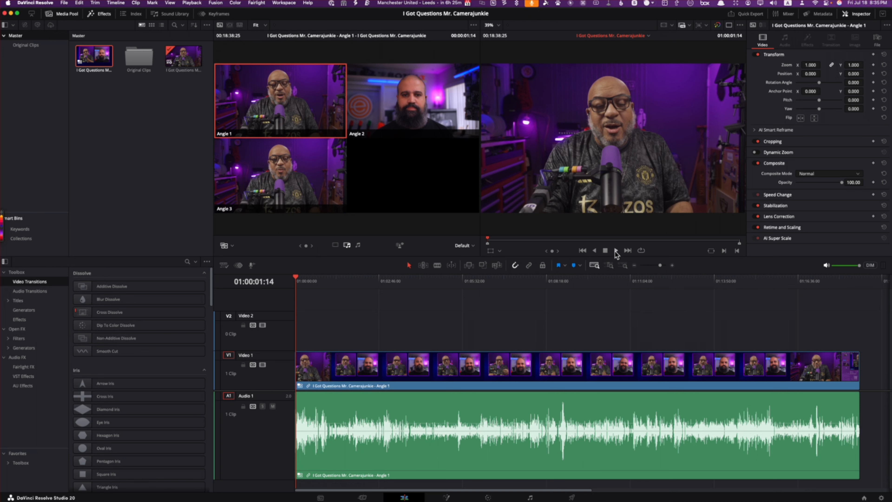
Step: Play through the multicam clip and park the playhead at 01:01:06:26, just before the guest starts speaking
click(616, 250)
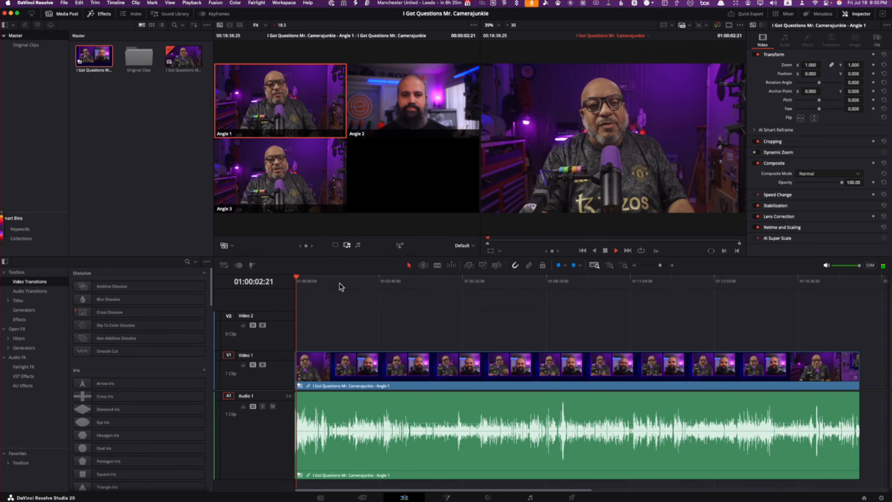
key(l)
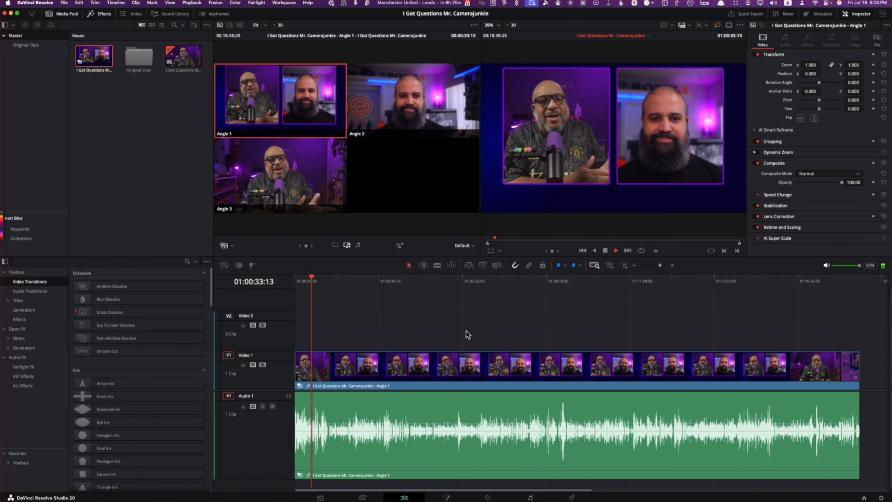
key(k)
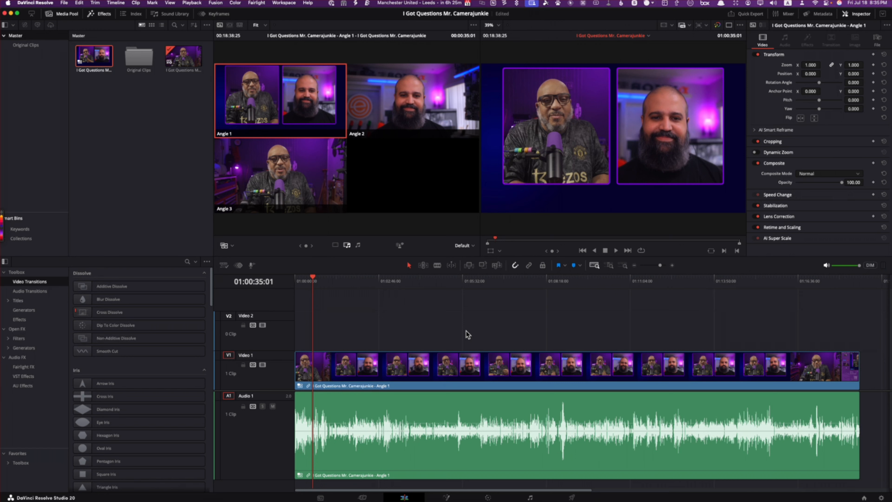
key(l)
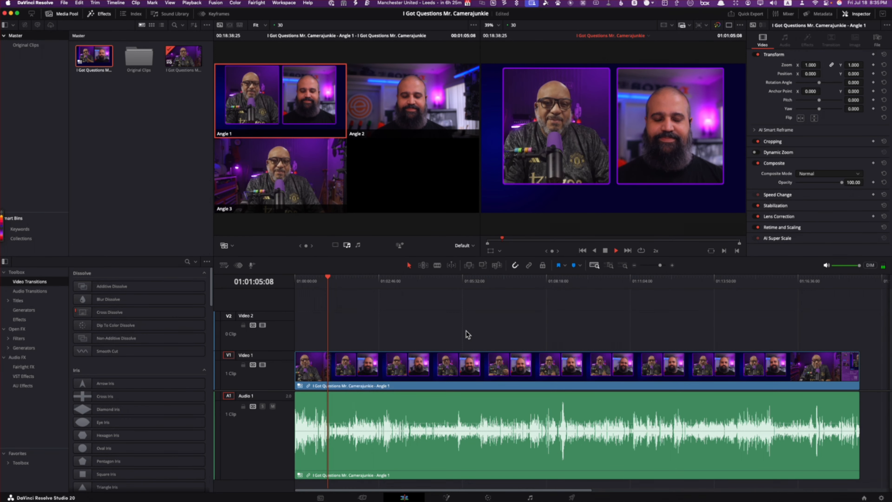
key(l)
key(k)
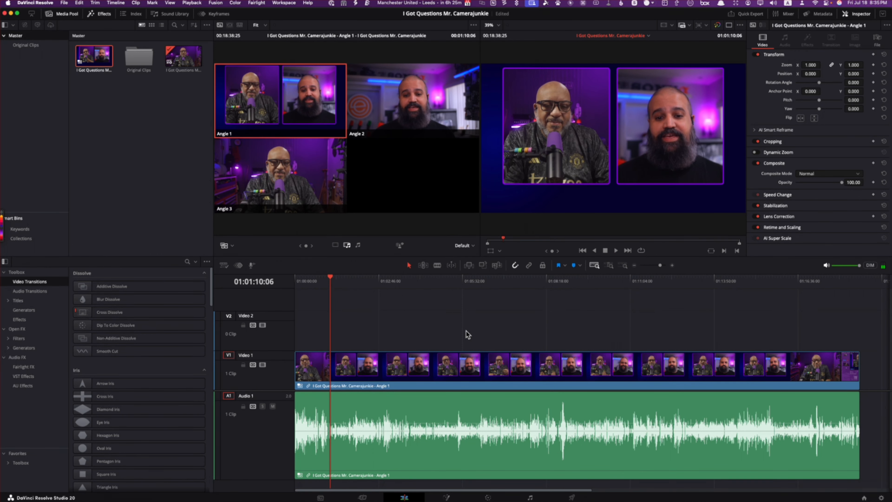
click(610, 267)
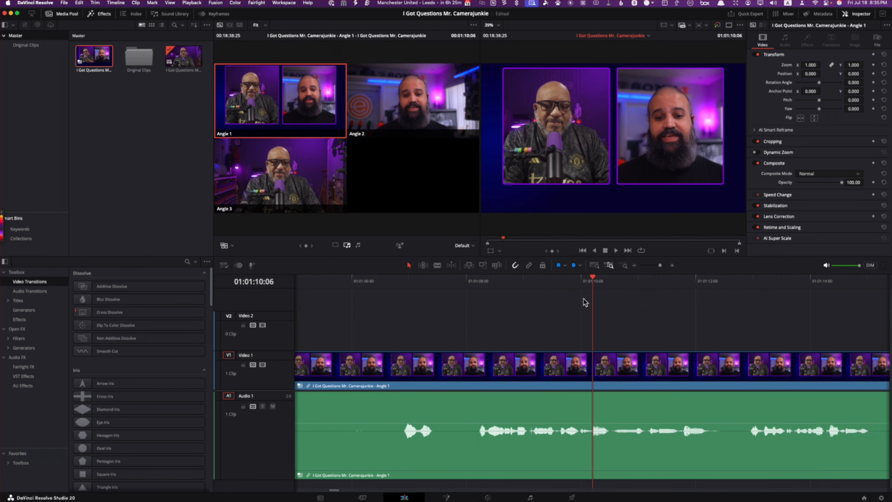
drag(593, 280, 404, 313)
key(space)
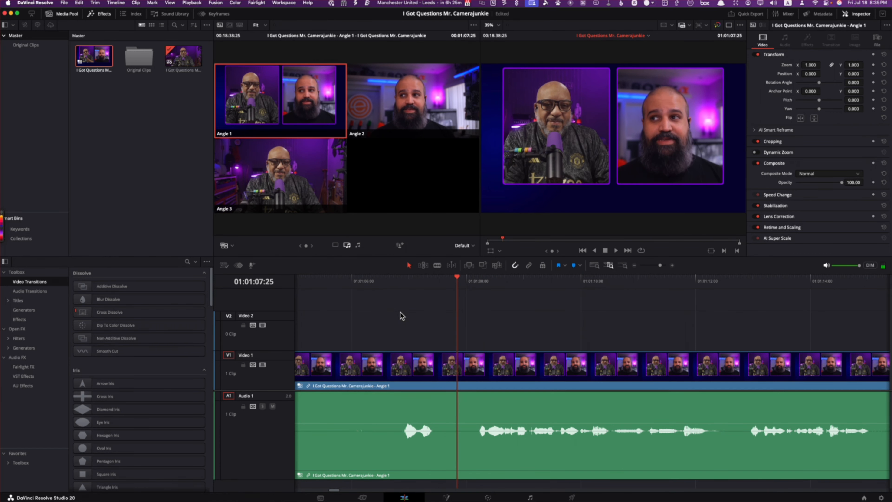
key(space)
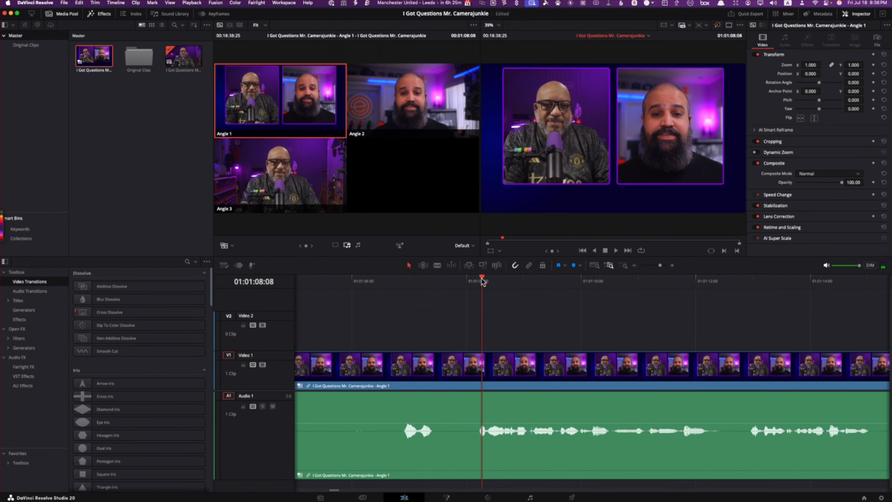
drag(483, 281, 400, 305)
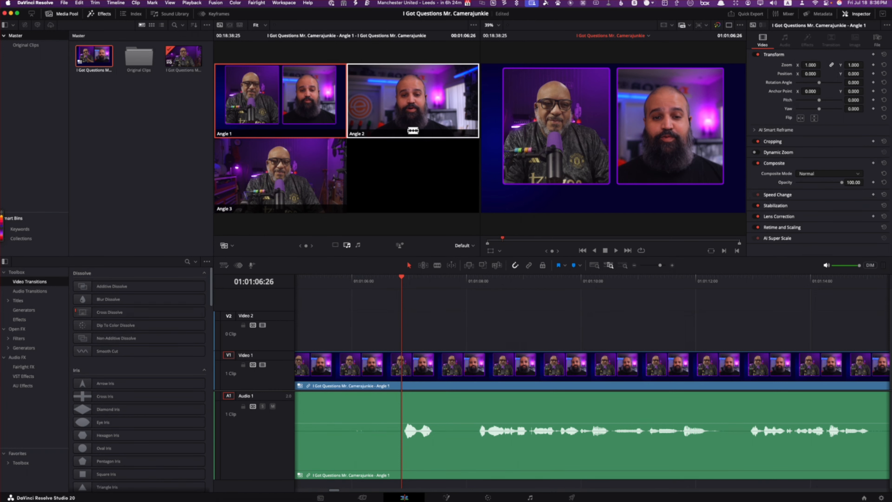
Step: Set multicam switching to video only and cut the clip to Angle 2 at 01:01:06:26, leaving the audio uncut
click(411, 101)
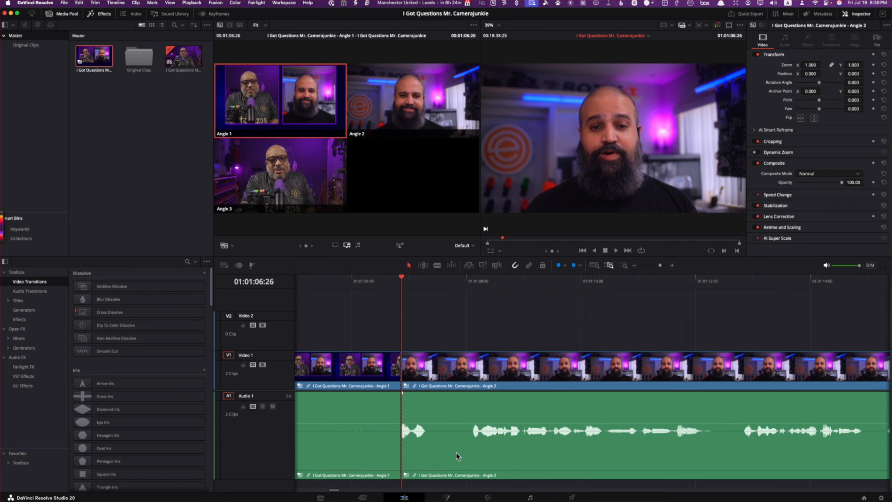
key(super+z)
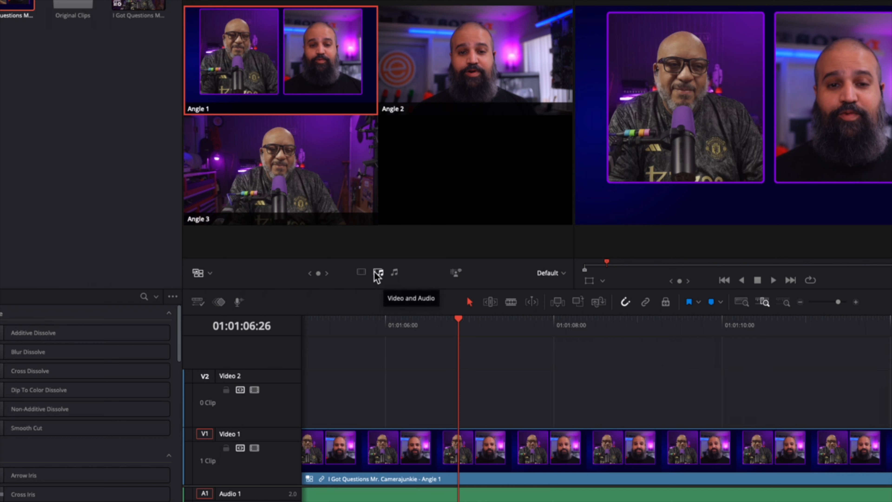
click(362, 275)
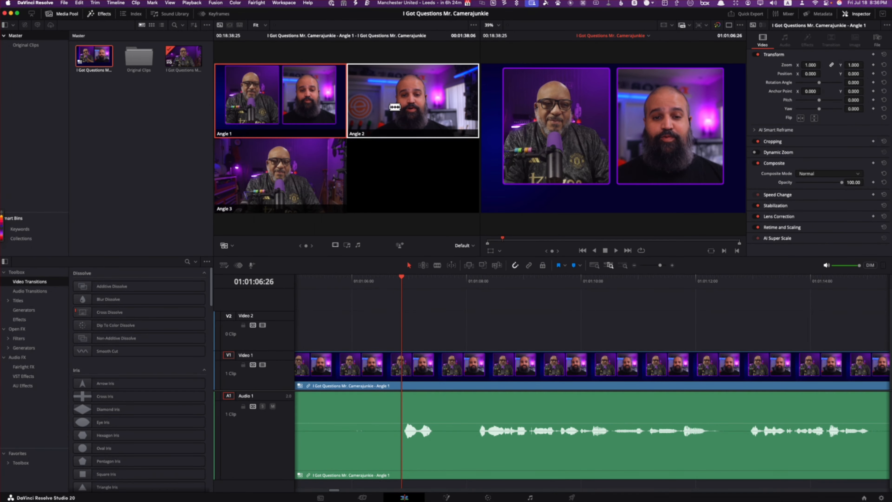
click(394, 106)
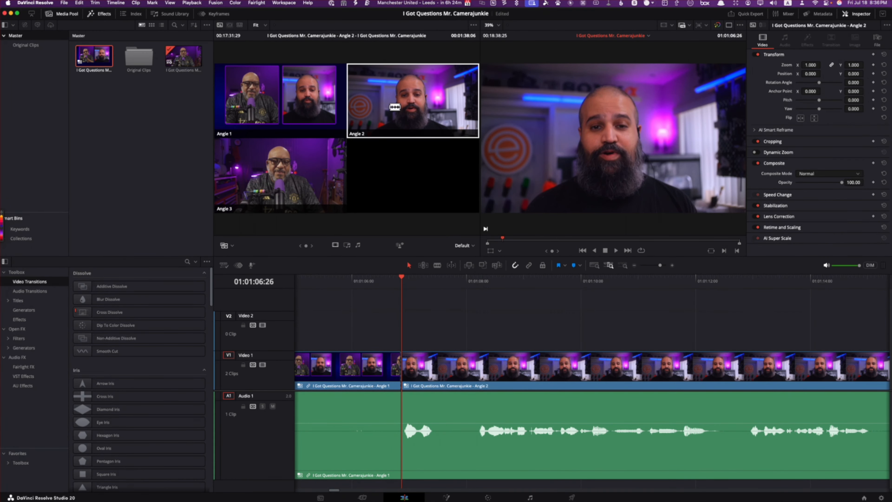
Step: Play the Angle 2 section at increased speed to find where the guest finishes speaking
key(l)
key(l)
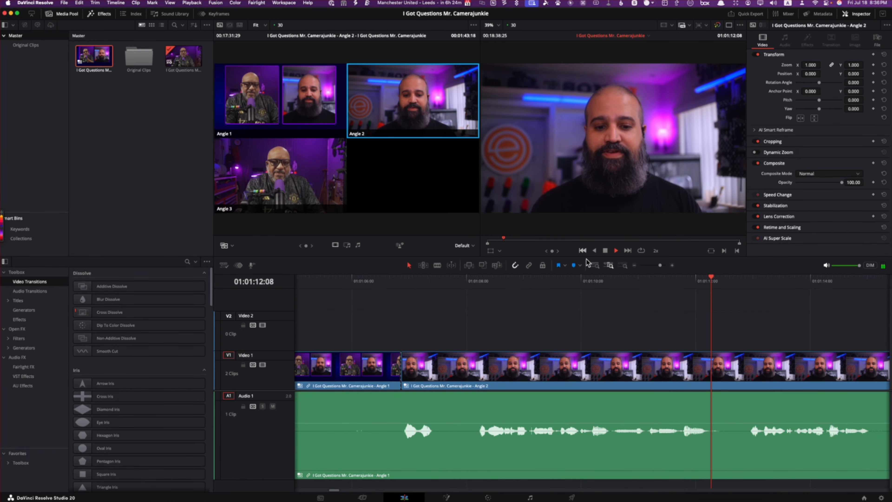
click(594, 266)
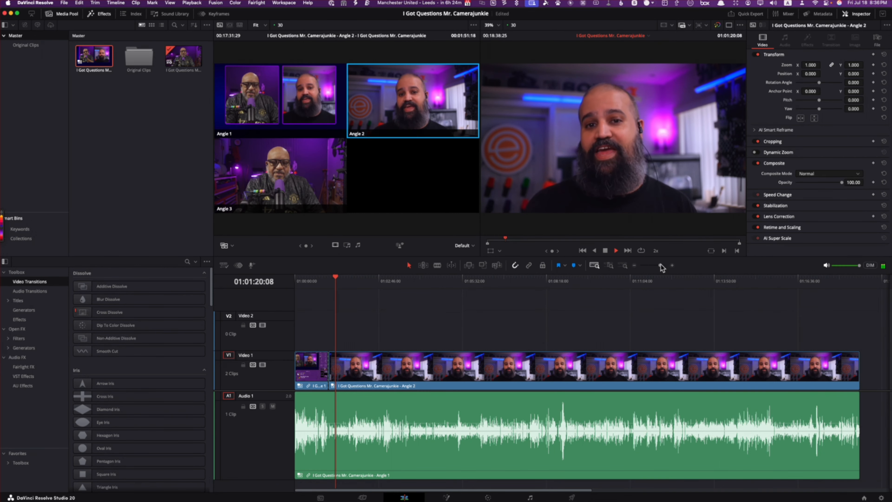
click(673, 265)
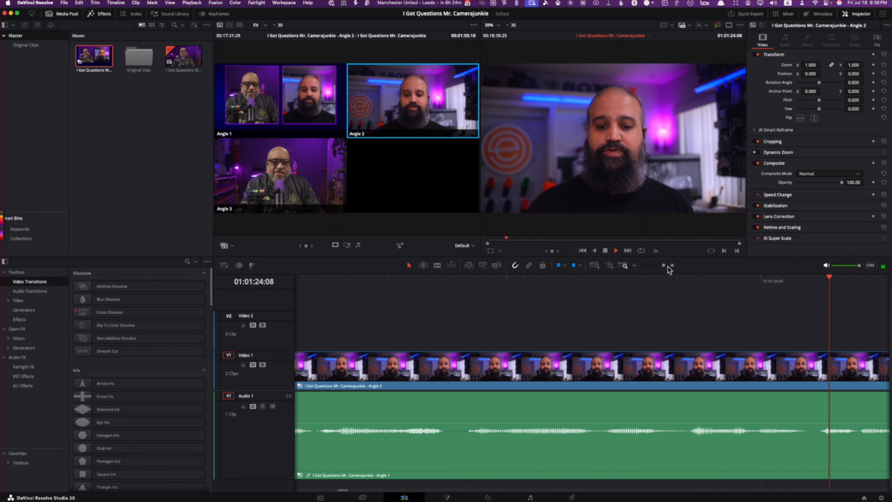
click(648, 265)
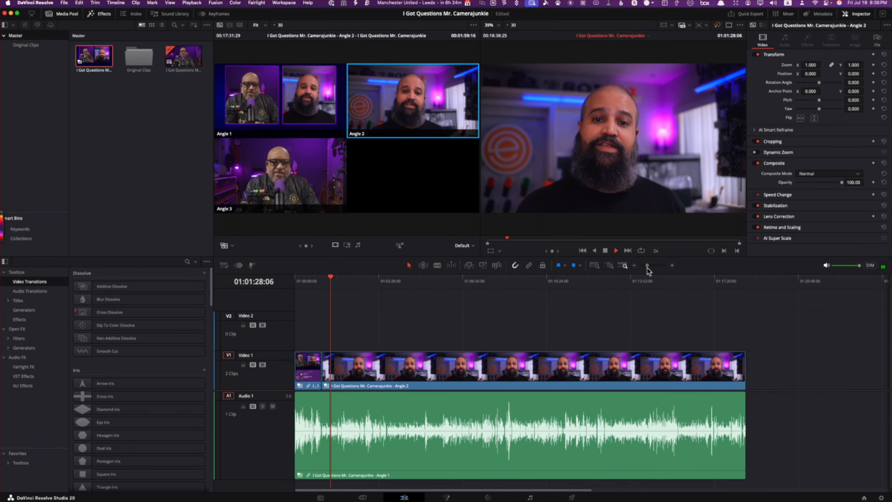
drag(647, 267, 651, 268)
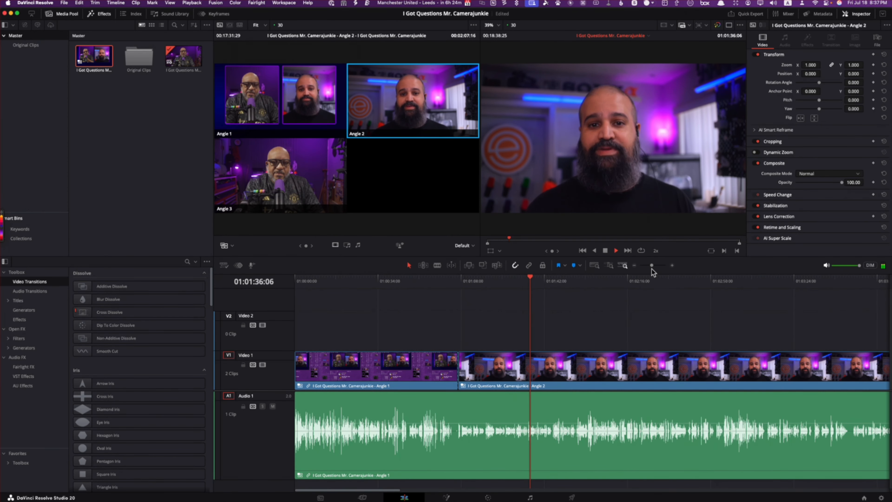
key(l)
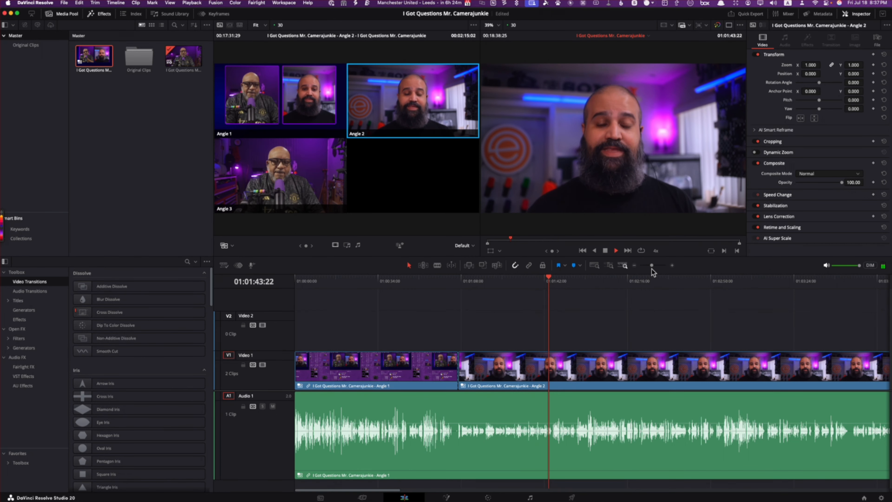
key(k)
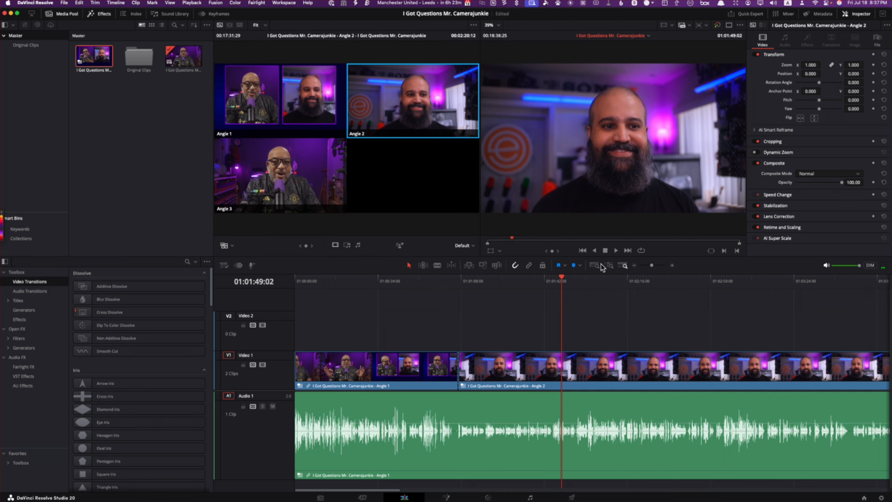
Step: Cut the video back to Angle 1, the two-person split view, at 01:01:44:25
click(563, 280)
drag(563, 280, 547, 281)
key(l)
key(k)
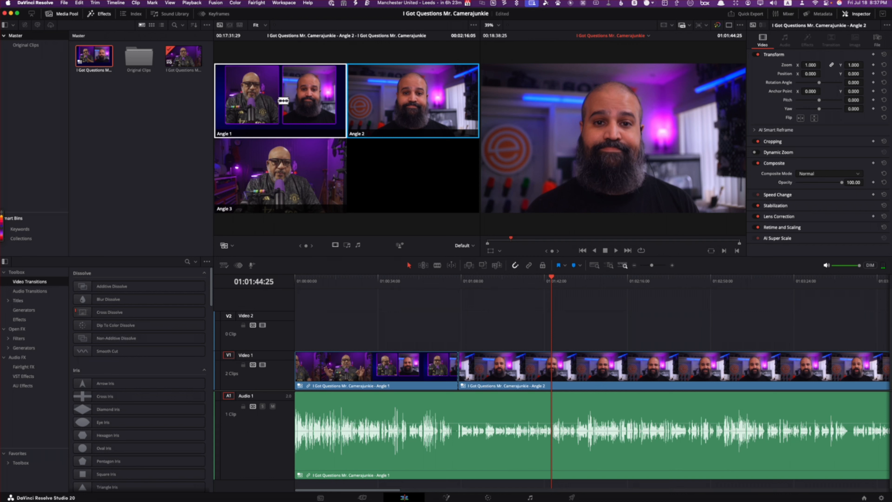
click(283, 101)
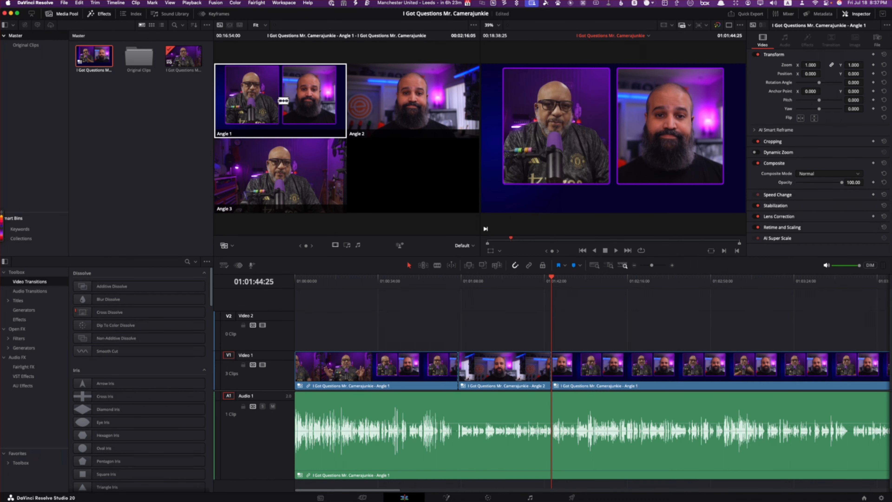
Step: Play through the Angle 1 section after the second cut and replay from 01:02:12:09 to examine the next possible switch point
key(l)
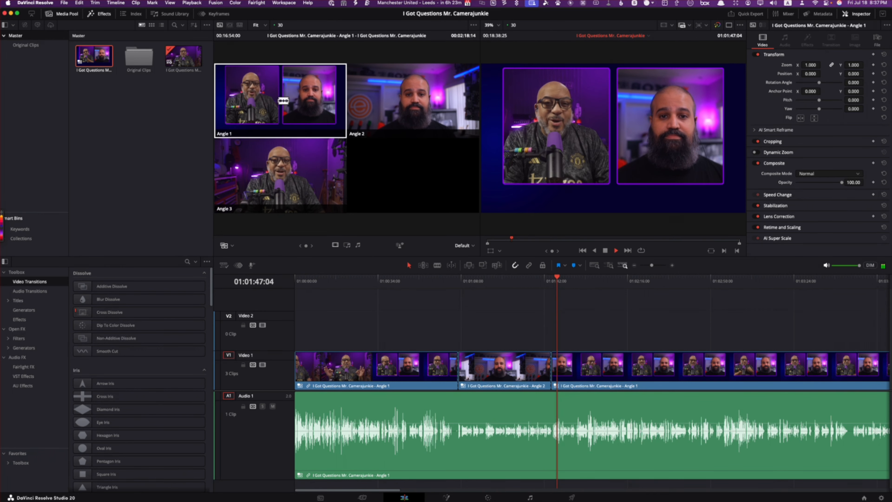
key(l)
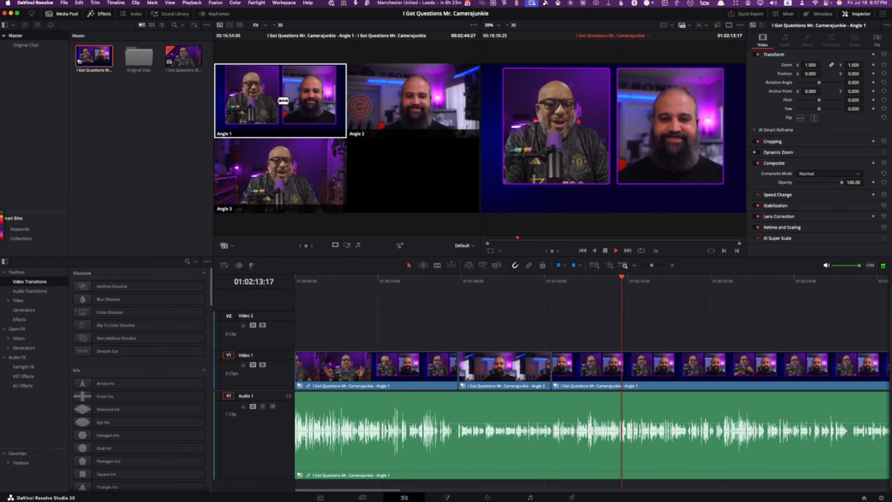
key(l)
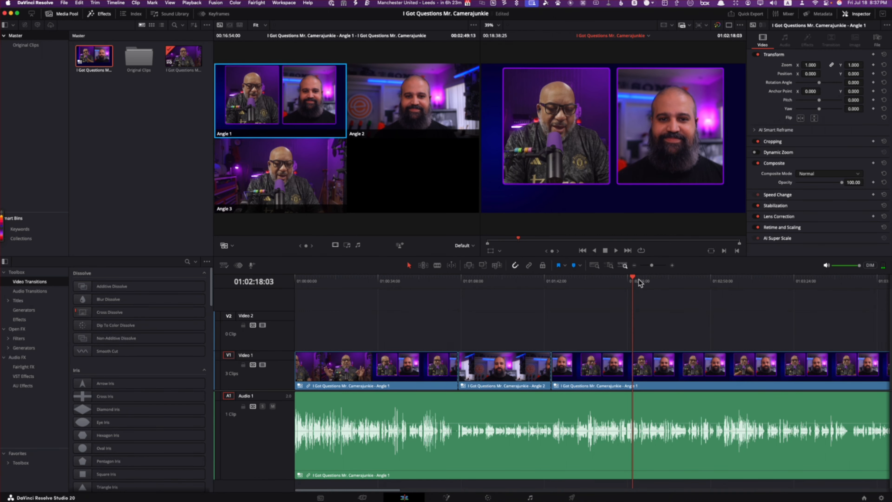
drag(634, 280, 620, 286)
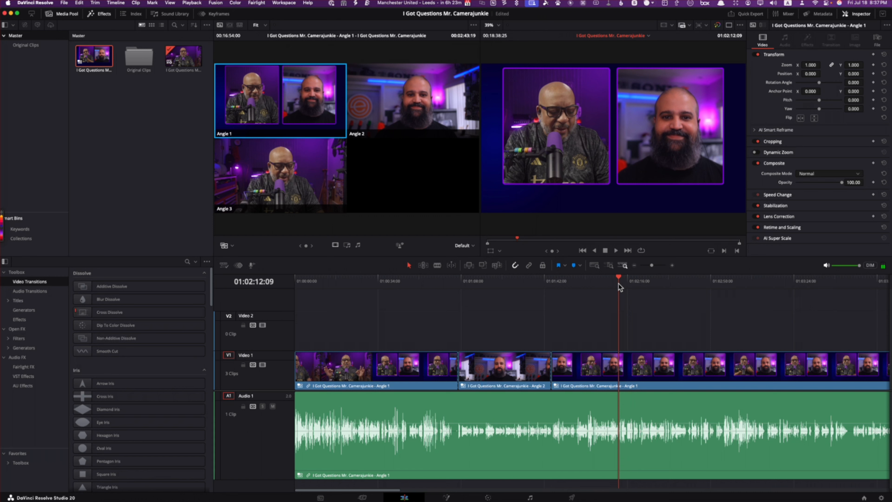
key(space)
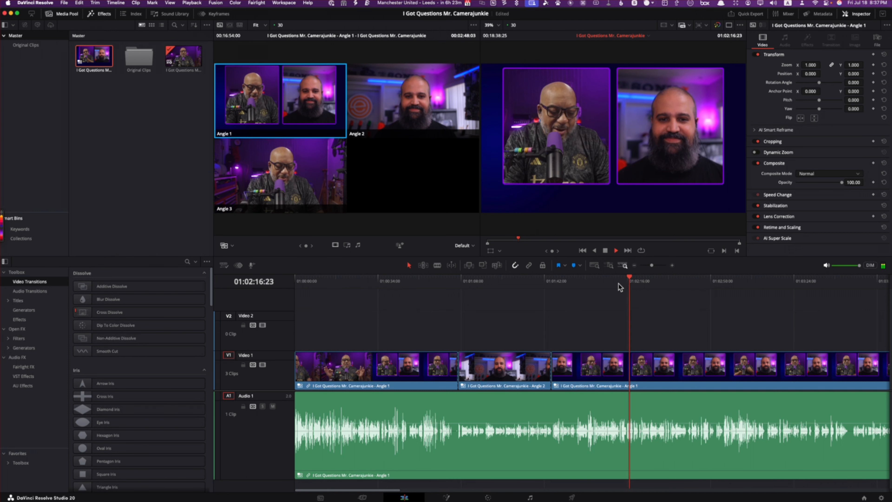
key(l)
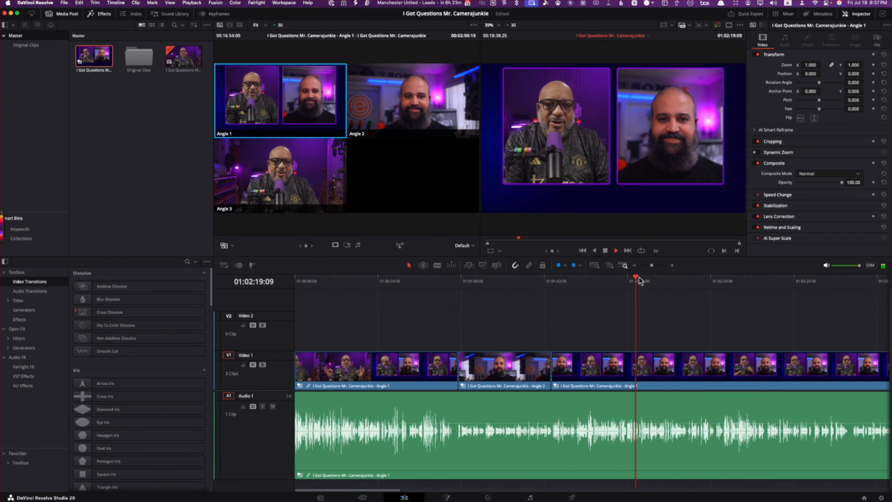
key(k)
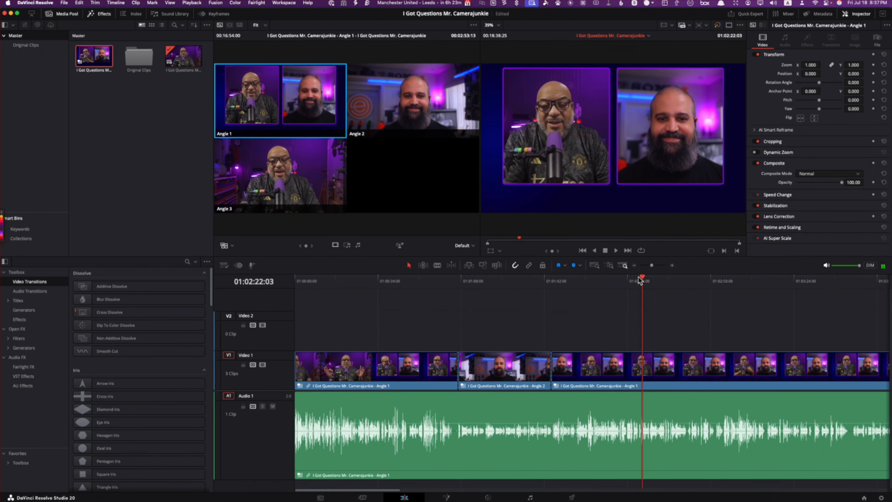
key(l)
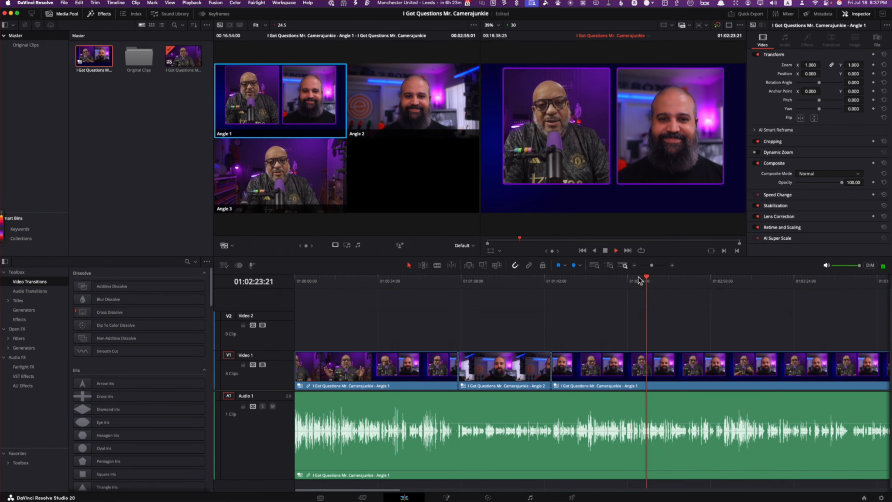
key(k)
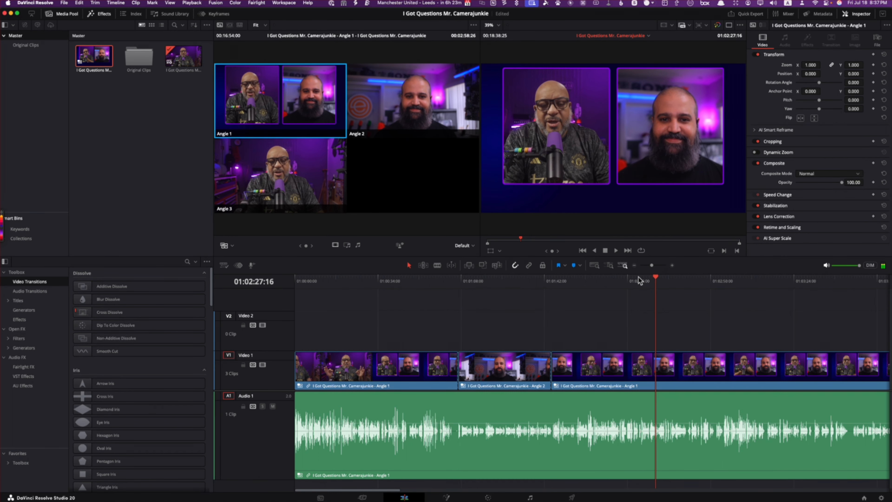
Step: Replay the Angle 1 section around 01:02:13 and cut the video to Angle 3, the host's single shot, at 01:02:13:10
drag(655, 278, 622, 292)
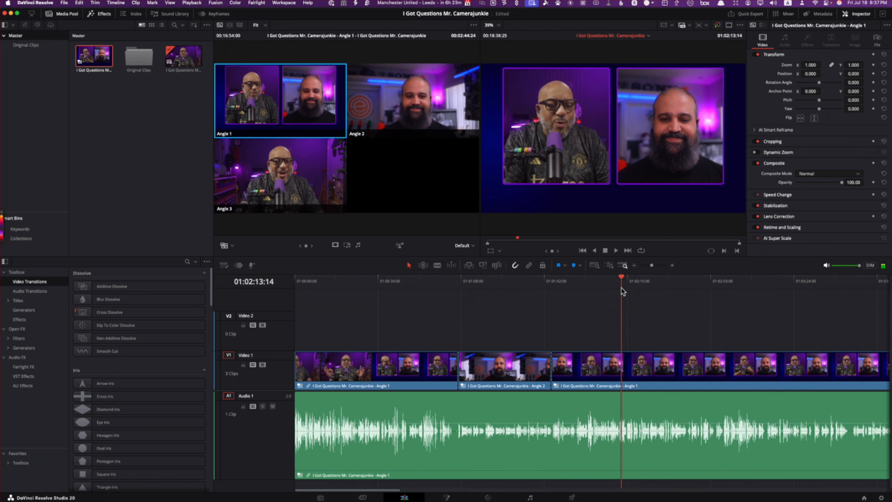
key(l)
key(l)
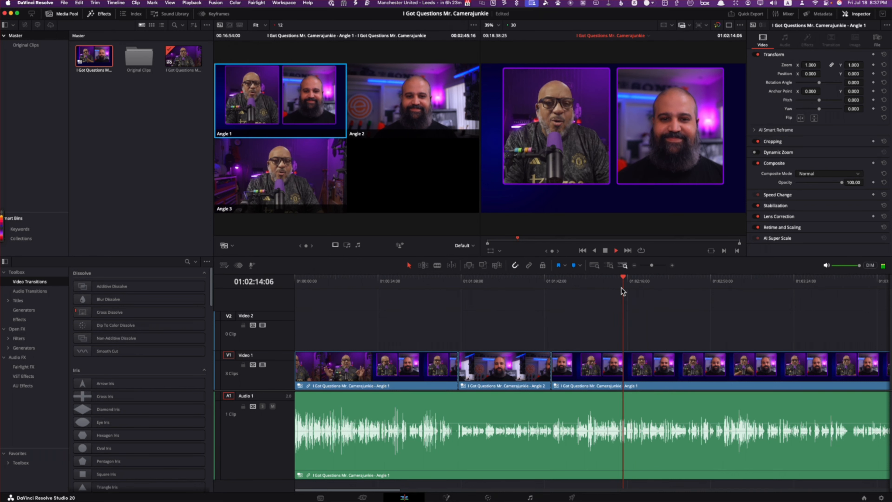
key(k)
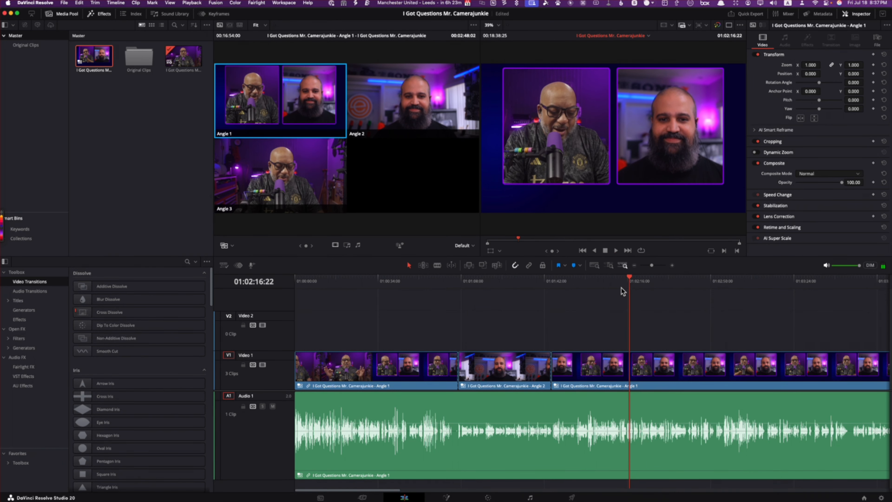
scroll(623, 291, up, 5)
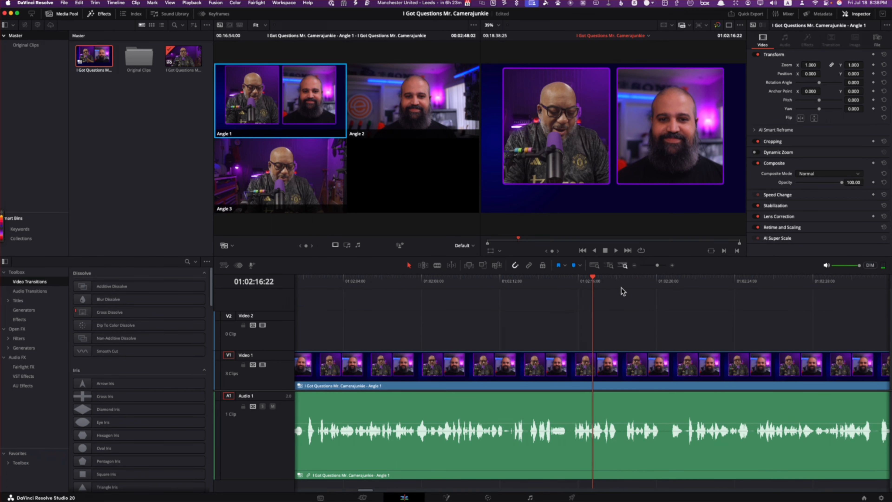
click(486, 281)
key(l)
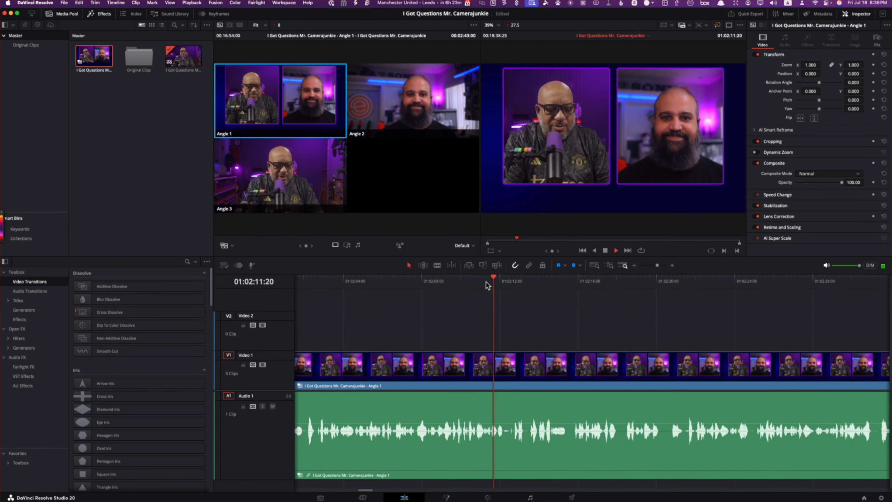
key(k)
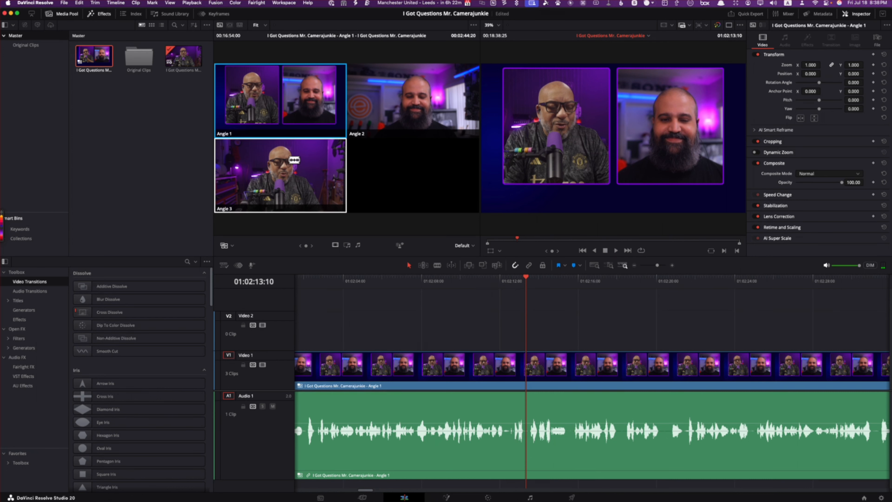
click(294, 160)
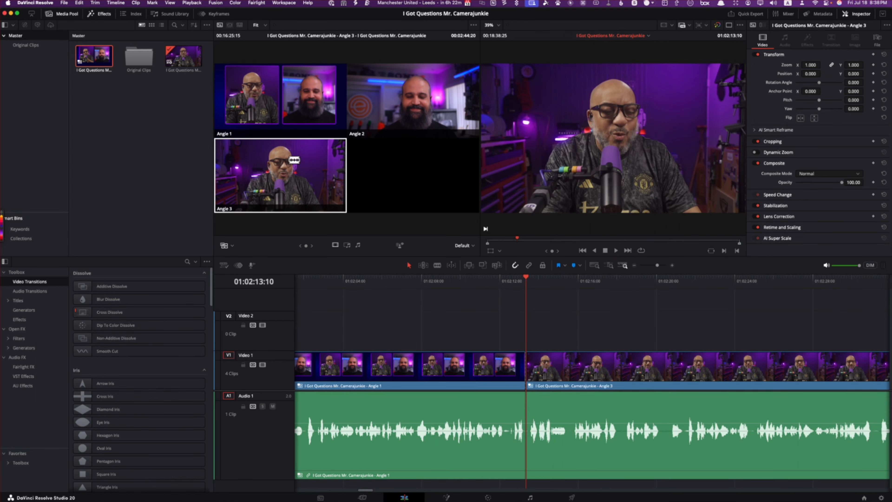
Step: Play through the Angle 3 section and cut the video back to Angle 1, the split view, at 01:02:51:18
key(l)
key(l)
key(l)
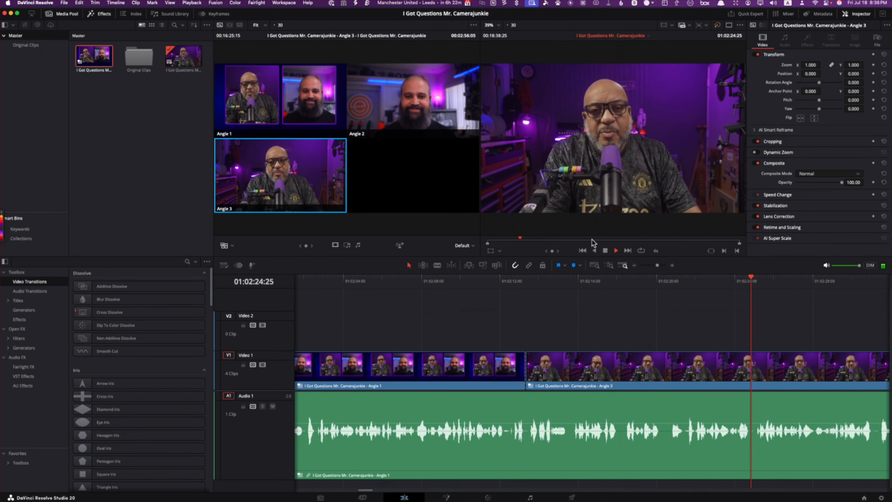
key(k)
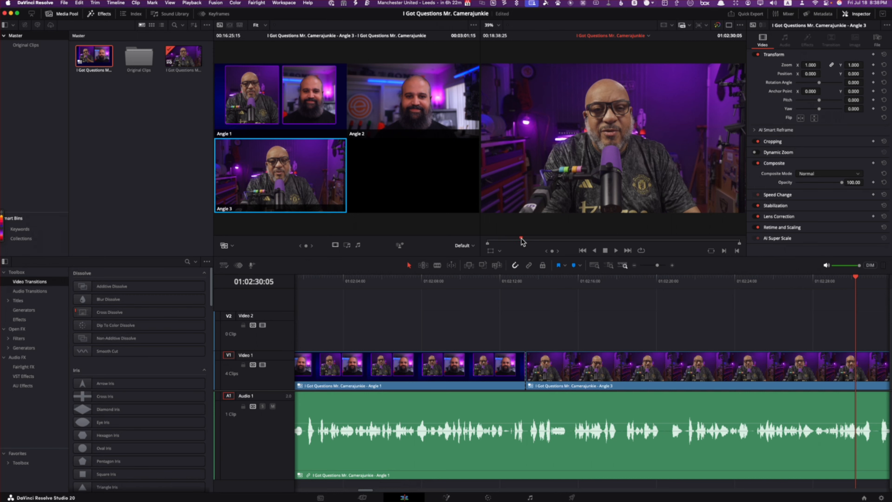
drag(522, 242, 526, 243)
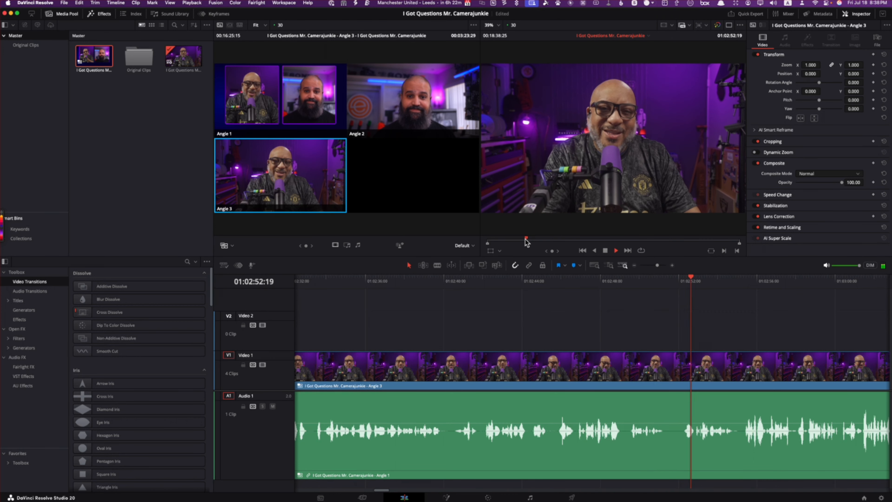
click(660, 280)
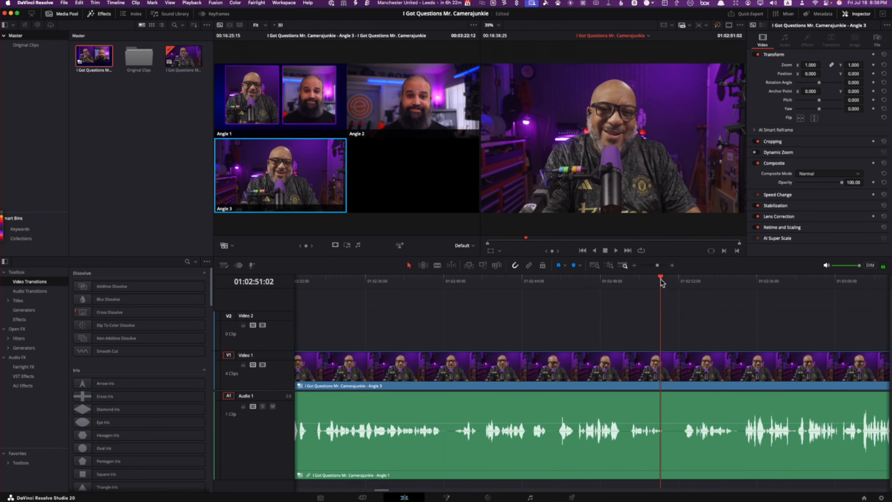
key(space)
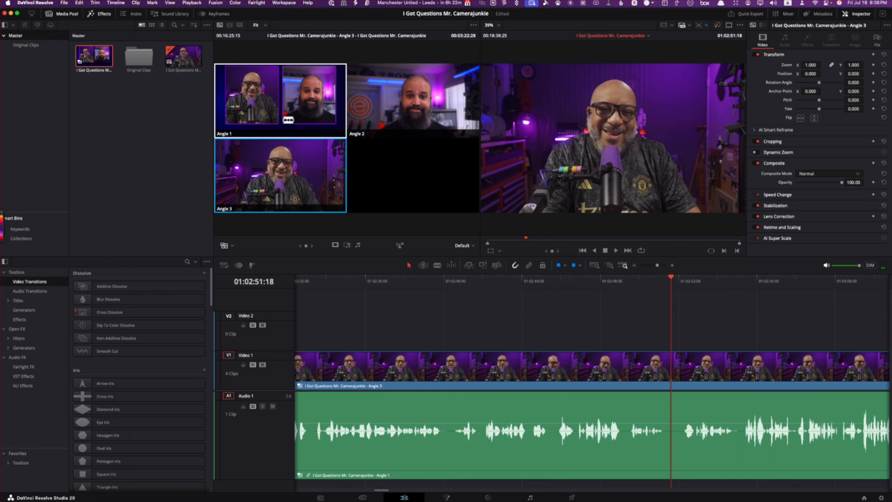
click(283, 102)
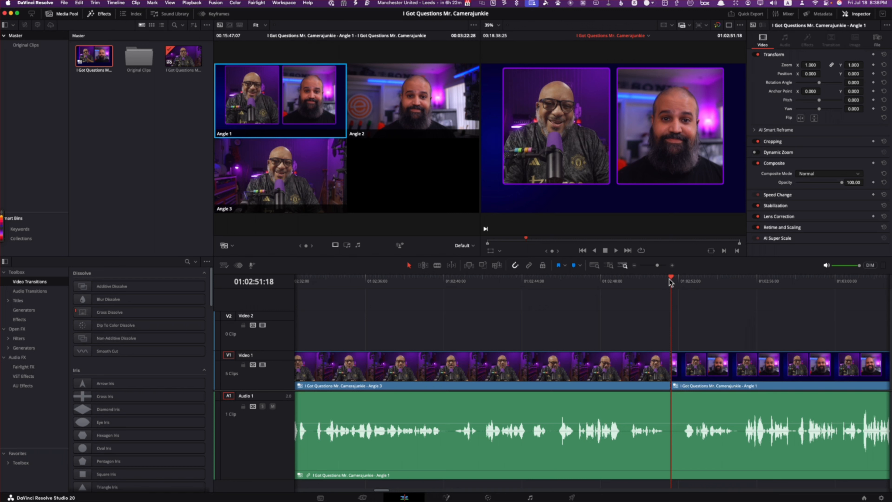
Step: Roll the edit point between the Angle 3 and Angle 1 clips earlier, to 01:02:49:07
drag(666, 280, 602, 295)
key(space)
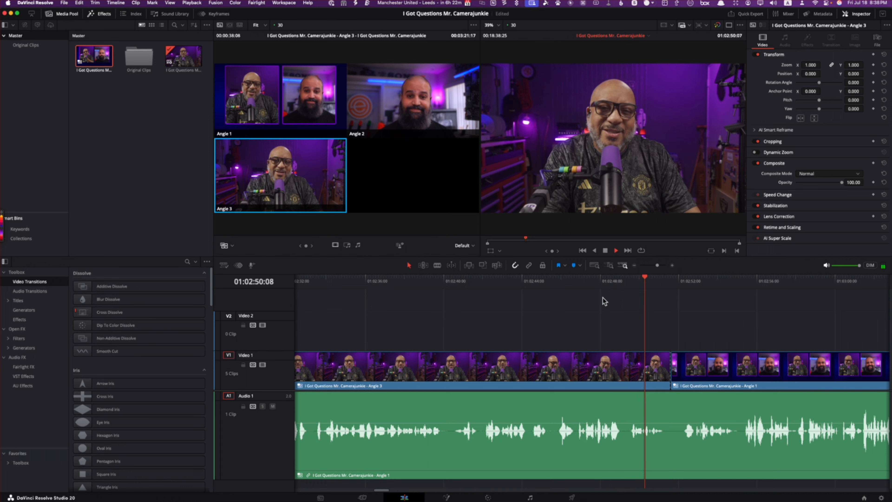
key(space)
drag(650, 278, 624, 300)
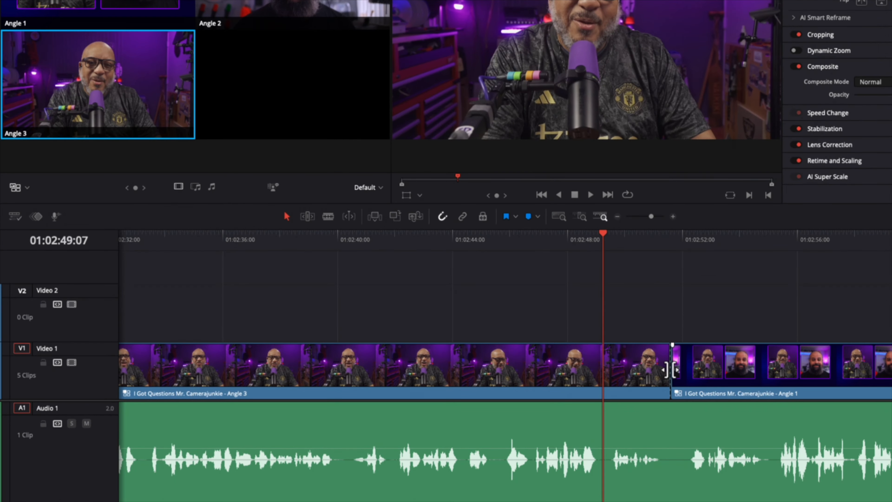
drag(672, 370, 602, 370)
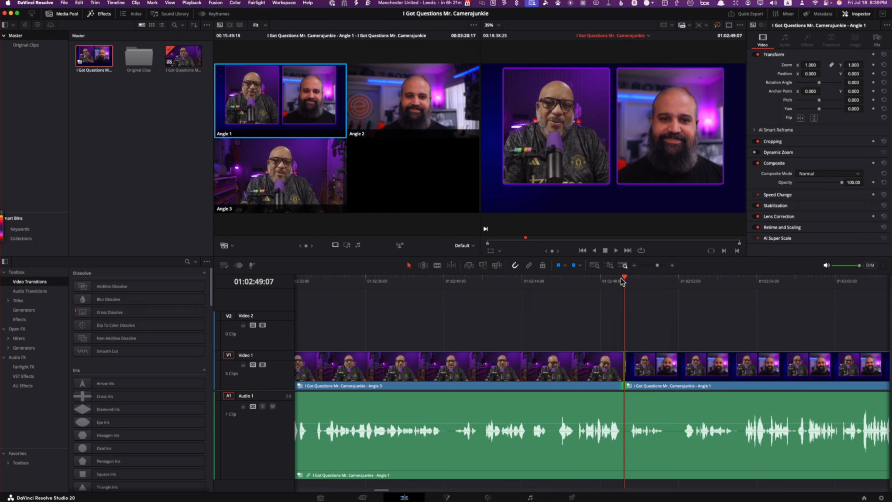
Step: Play around the adjusted edit point to check the switch from Angle 3 to the split view
key(/)
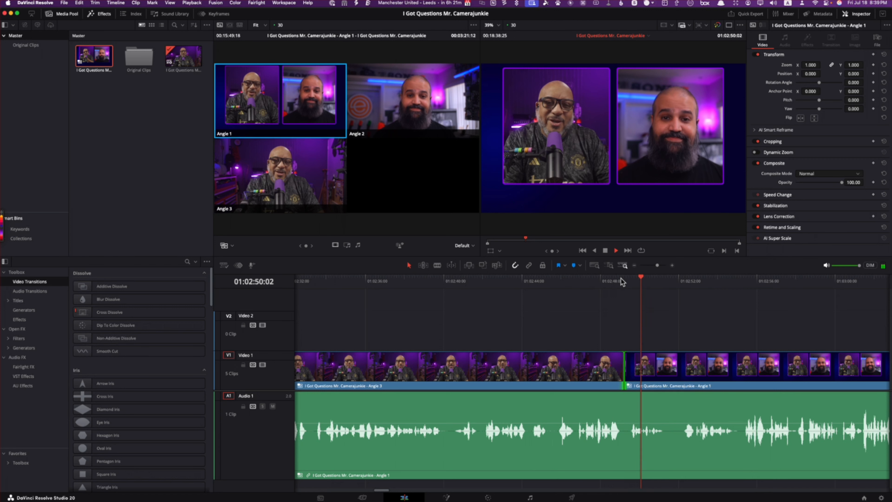
key(/)
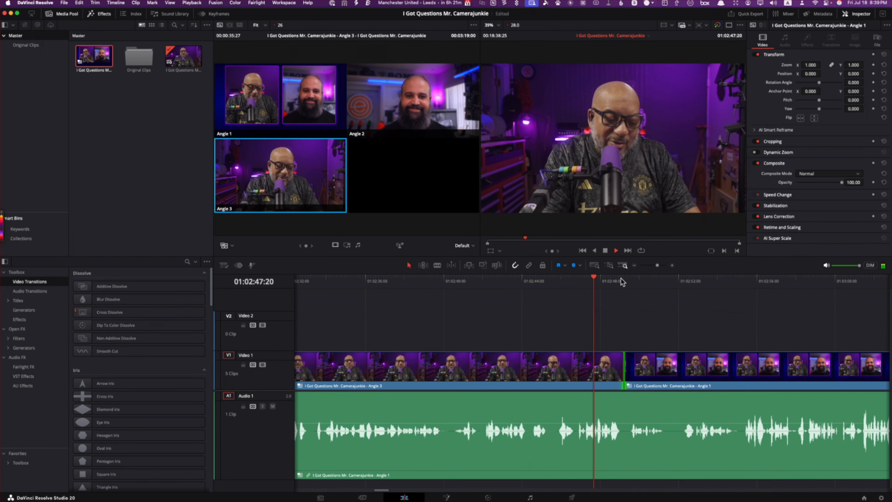
key(space)
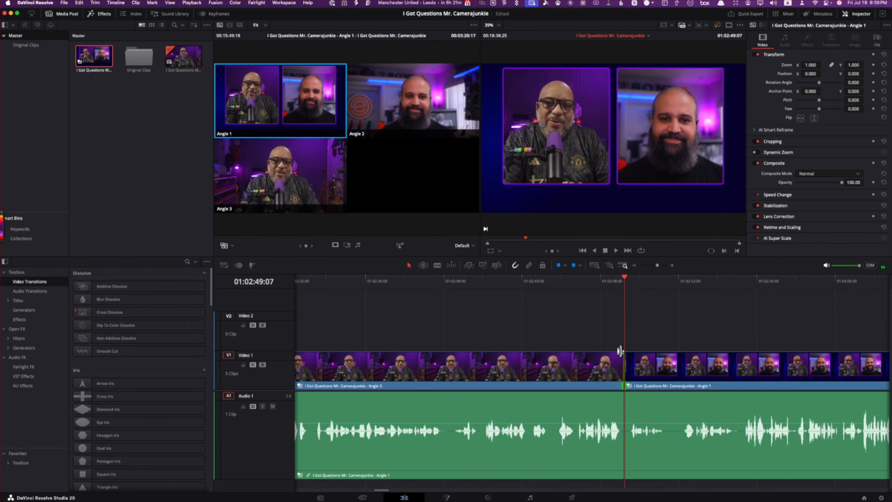
Step: Review the following split-view section and cut the video to Angle 3 at the pause at 01:03:31:23
drag(626, 280, 682, 295)
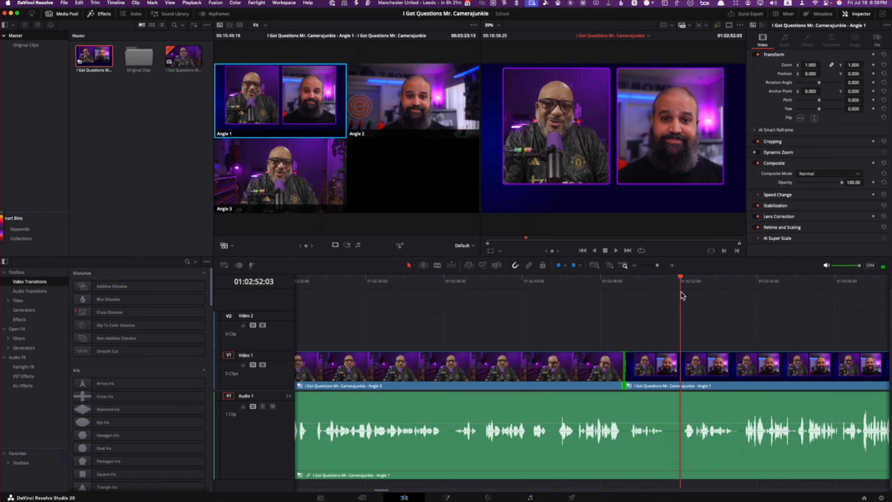
key(space)
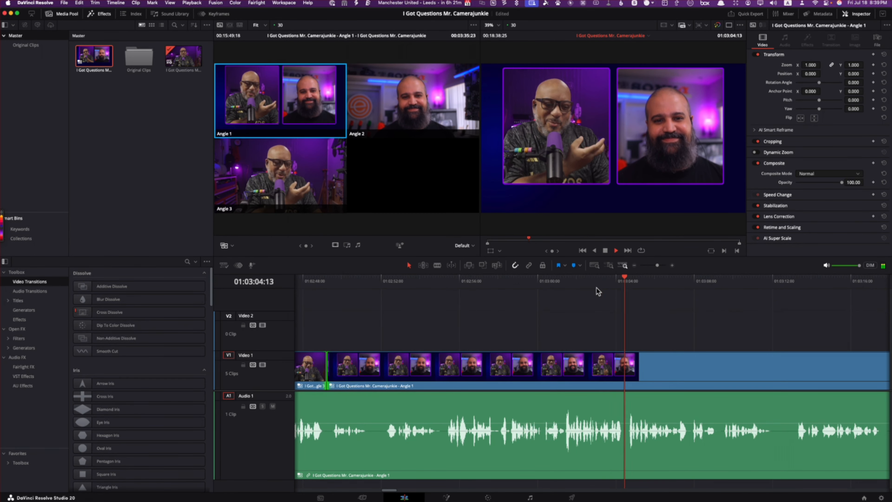
click(784, 283)
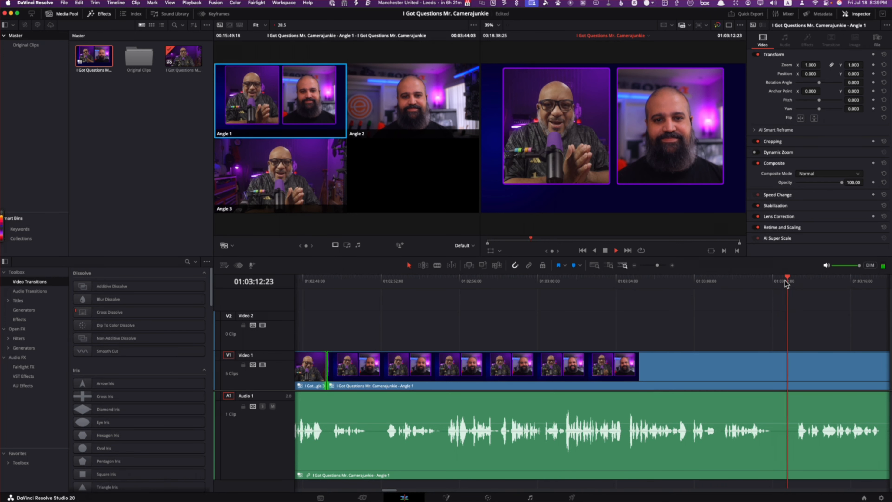
drag(786, 284, 712, 285)
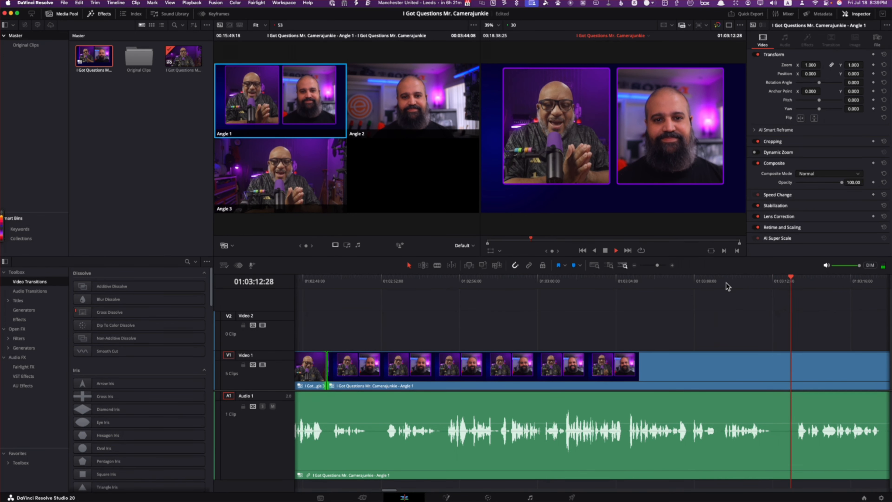
drag(390, 490, 402, 492)
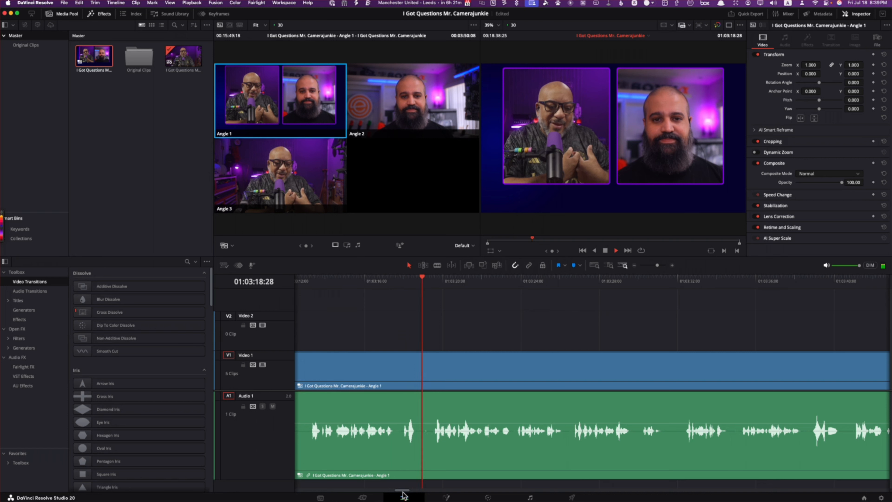
click(588, 281)
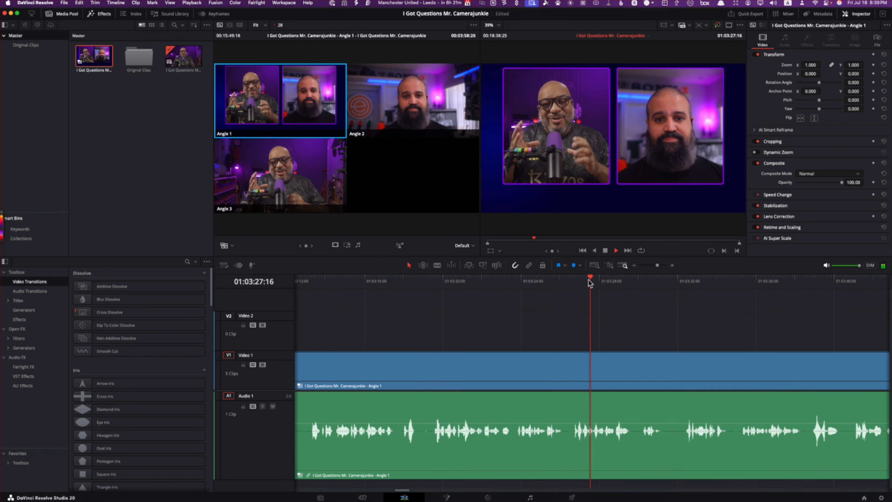
click(672, 280)
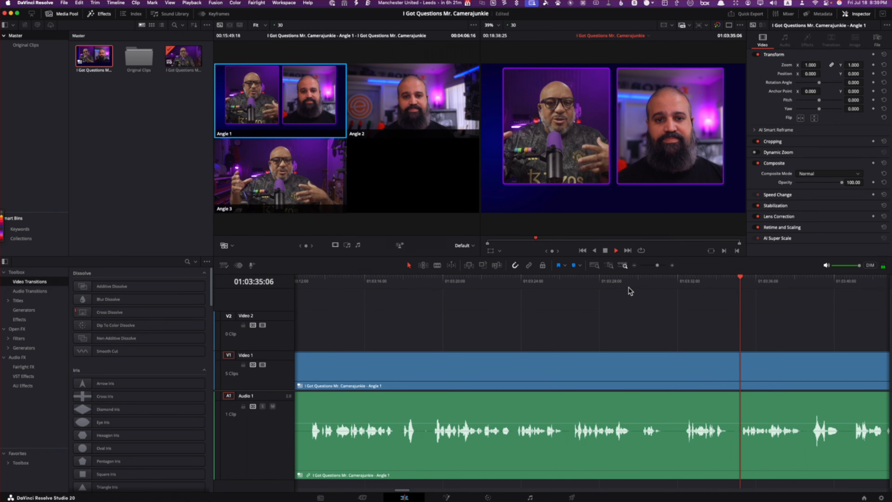
click(636, 280)
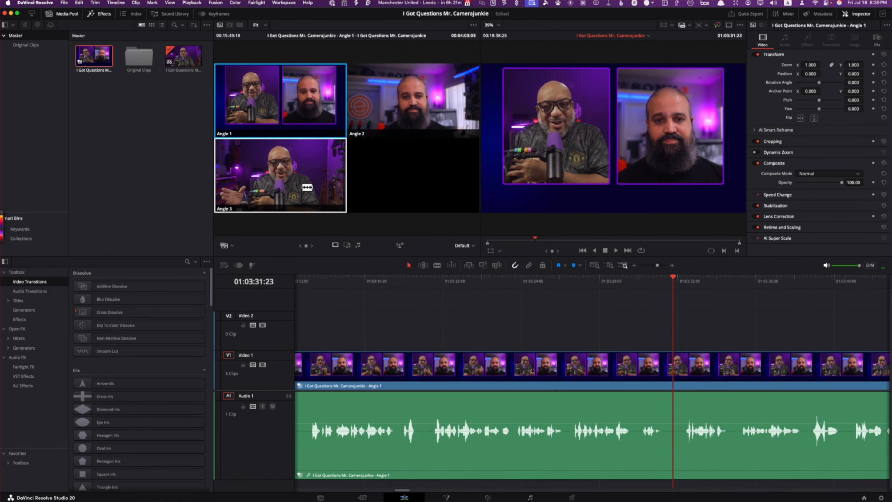
click(307, 187)
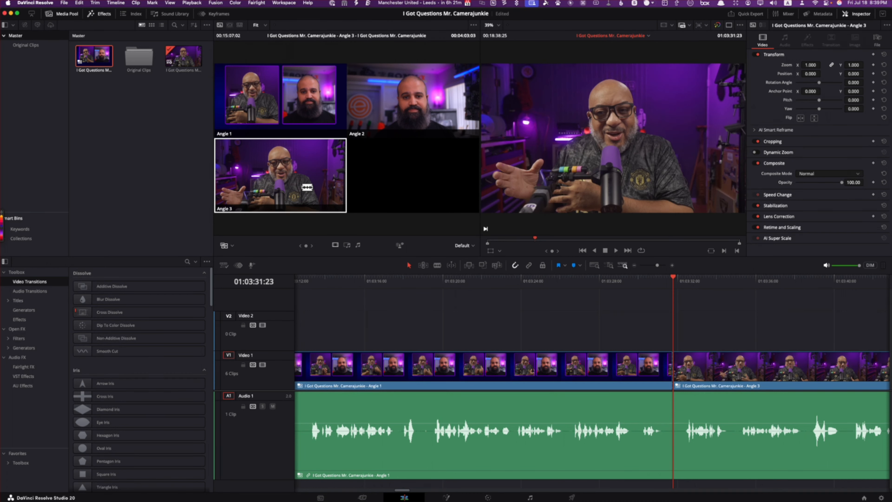
Step: Play the new Angle 3 section and cut the video to Angle 2, the guest's single shot, at about 01:03:47
key(space)
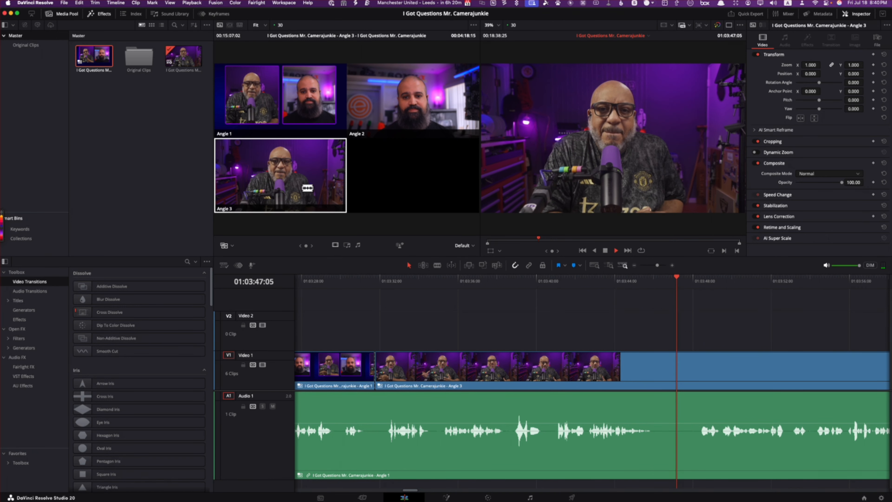
key(space)
click(409, 92)
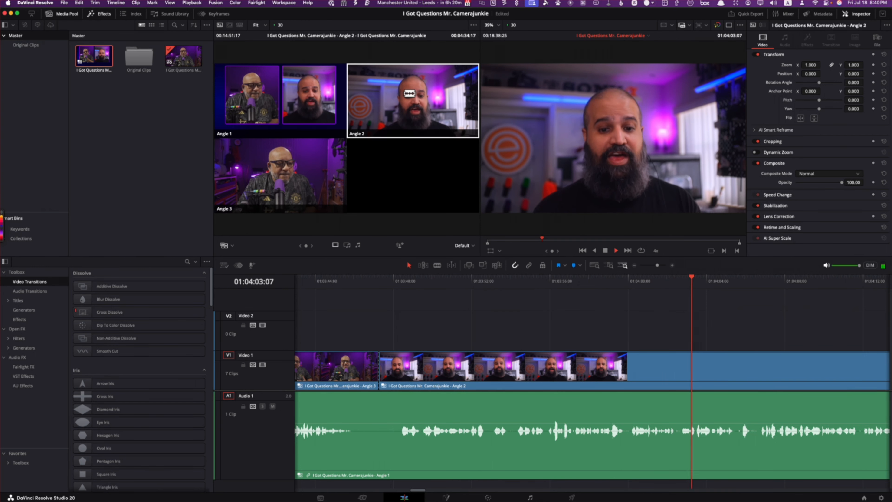
Step: Review the guest's Angle 2 section and cut the video to Angle 1, the split view, at 01:05:18:27, before the shared laughter
key(l)
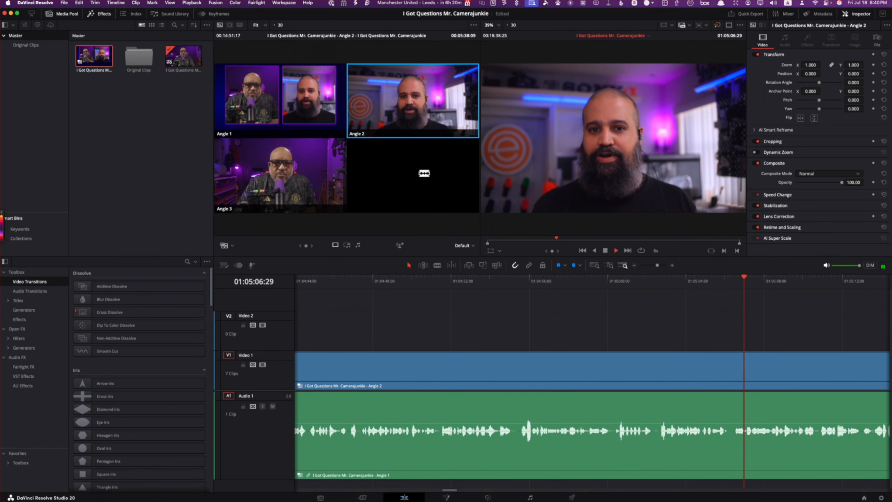
key(l)
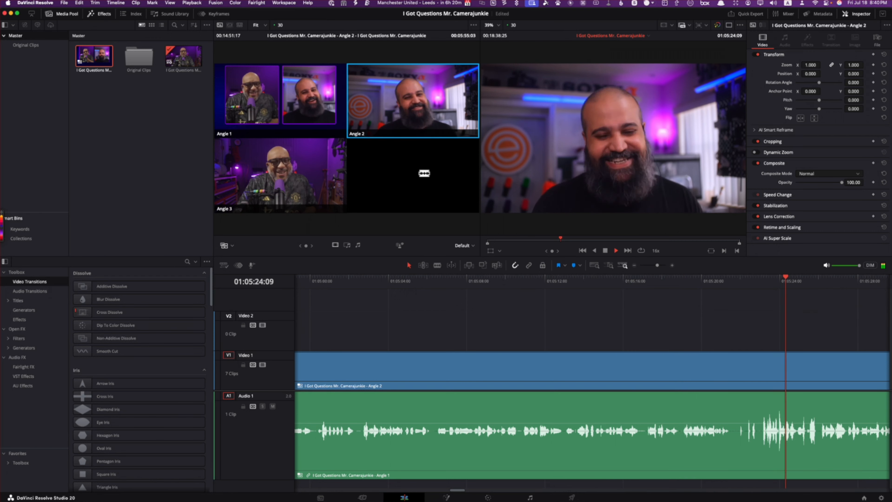
key(k)
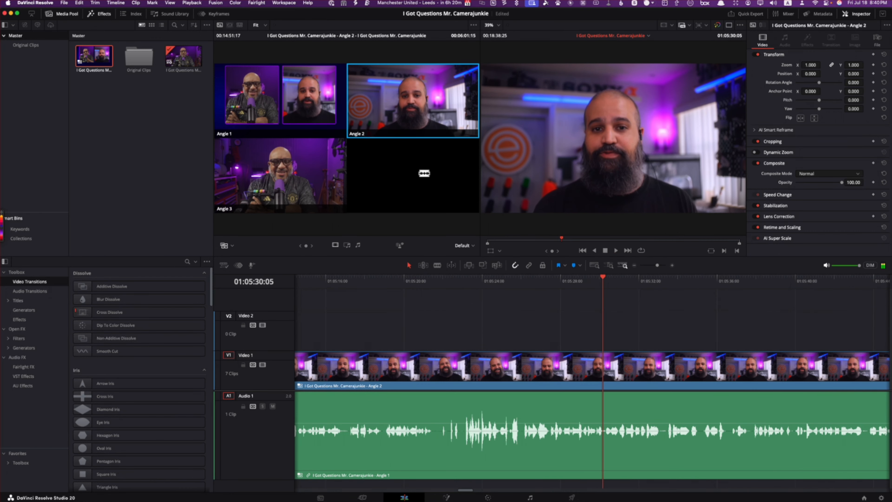
click(447, 283)
key(l)
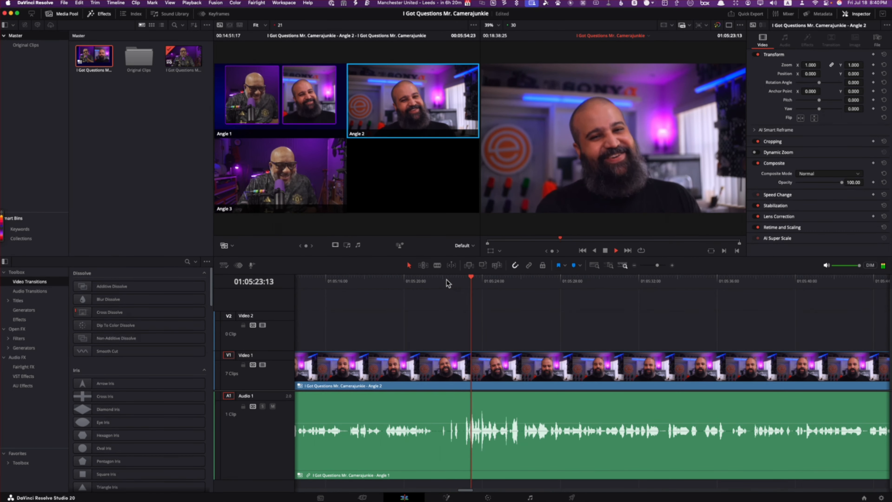
key(k)
click(363, 280)
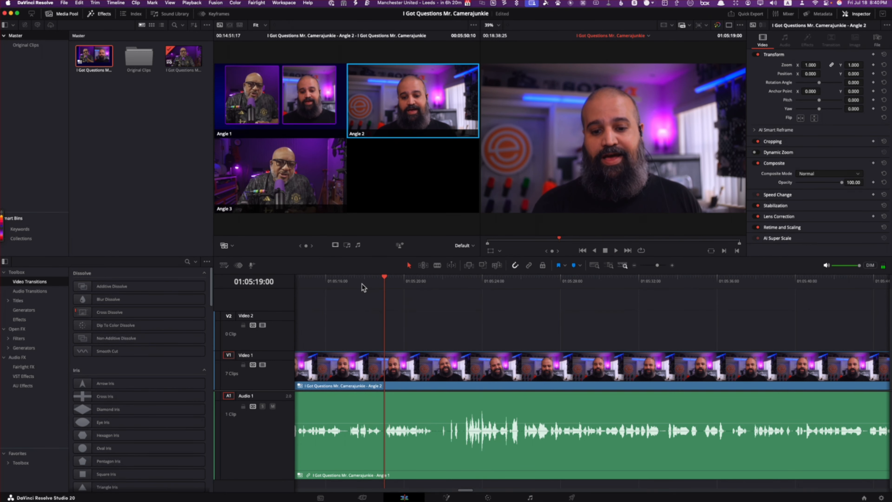
drag(401, 278, 383, 289)
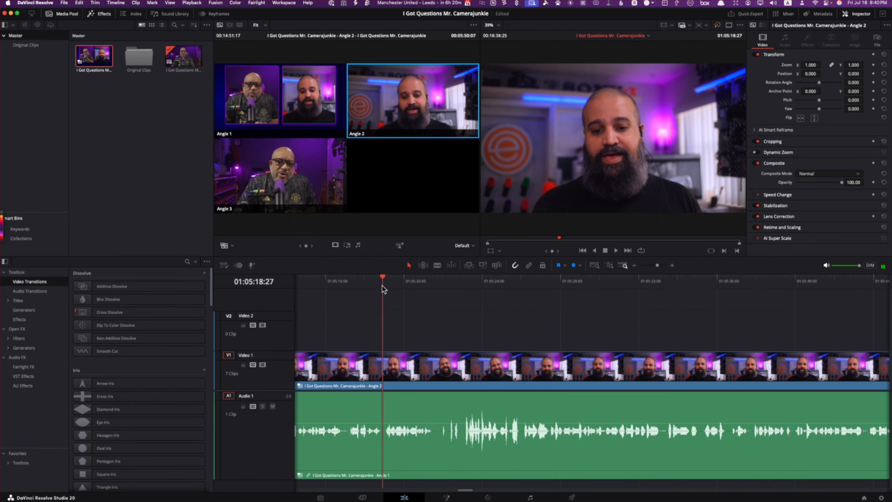
click(272, 101)
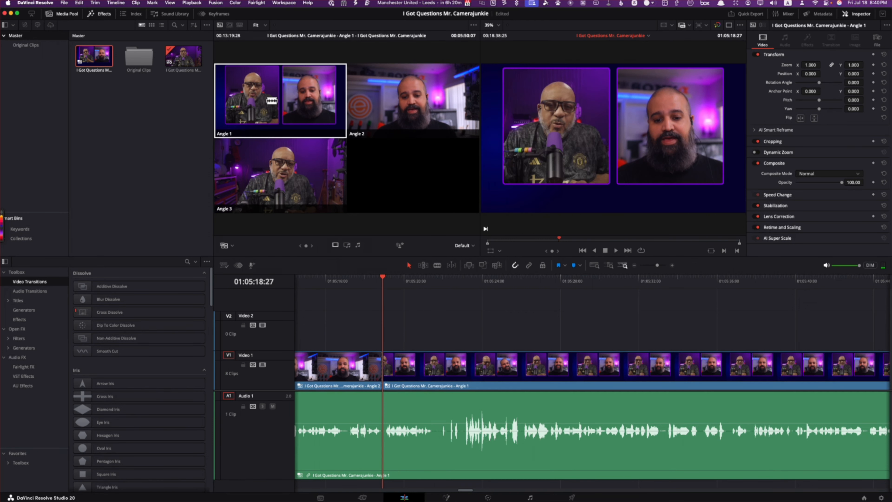
Step: Play on, cutting the video to Angle 2 at about 01:05:26 and back to Angle 1 at the pause at 01:05:56:29
key(space)
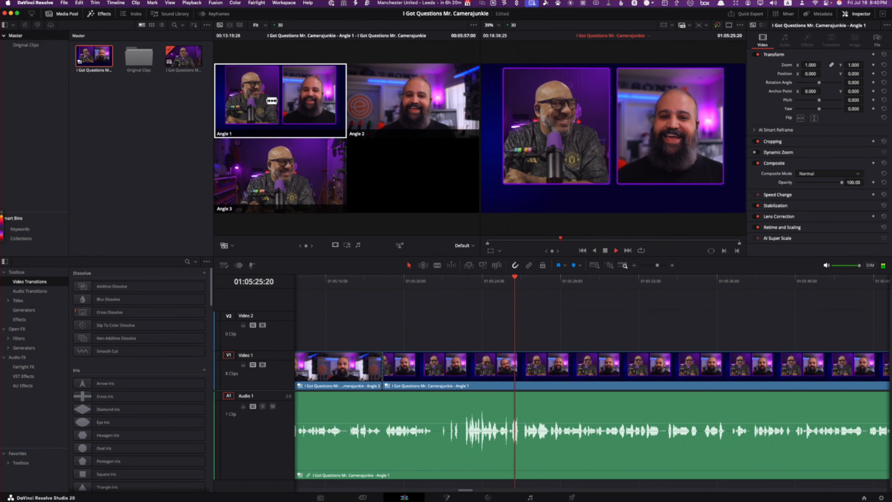
click(426, 92)
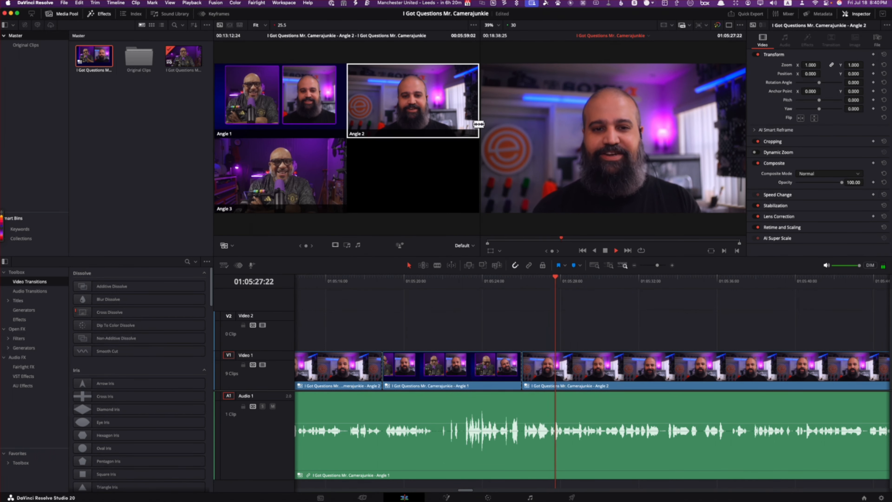
key(l)
key(l)
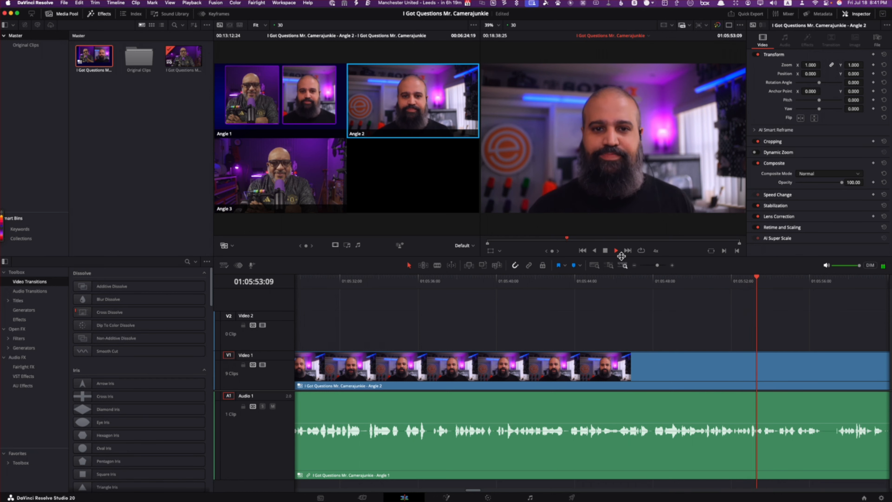
key(k)
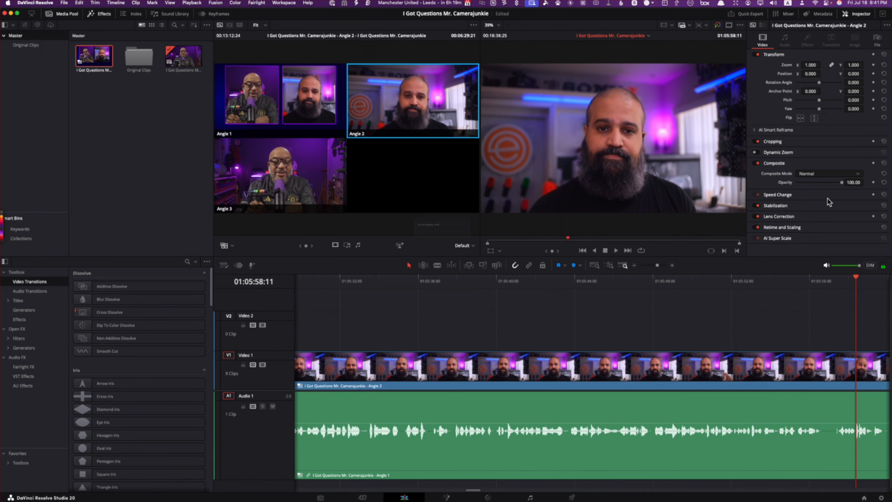
drag(854, 278, 830, 288)
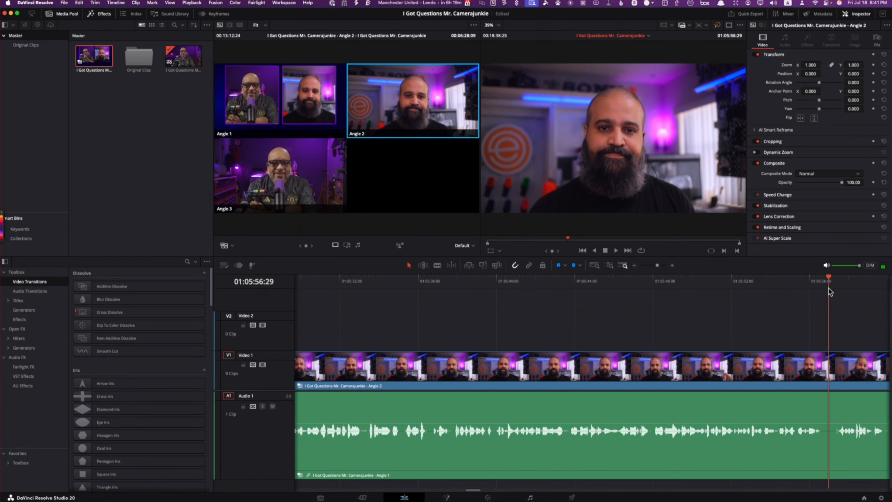
click(287, 105)
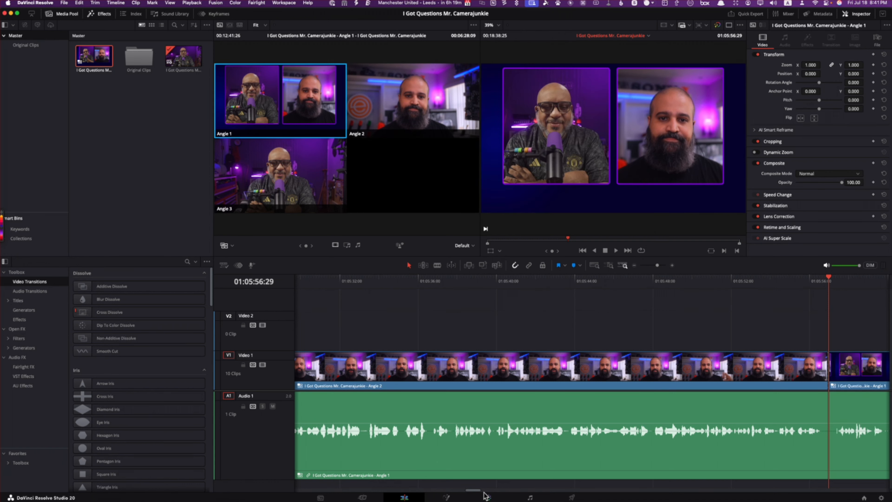
Step: Play through the long split-view section after 01:05:56:29 to find a suitable point for changing the angle
drag(480, 492, 488, 493)
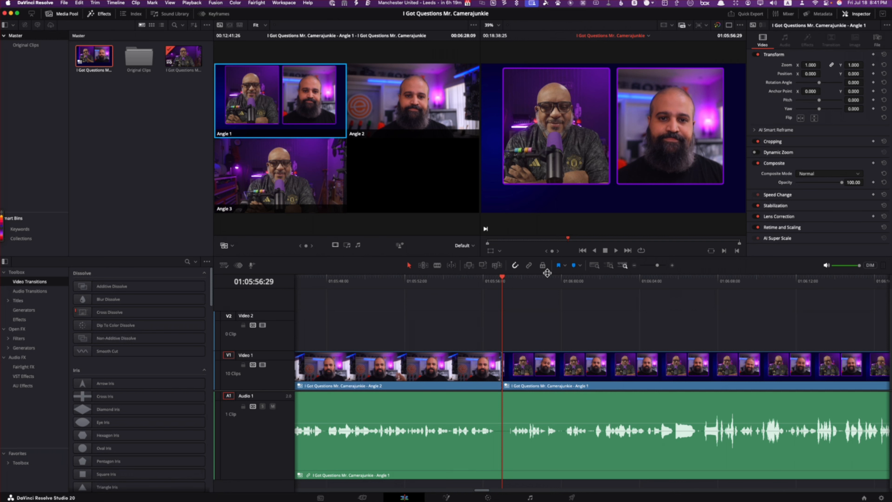
key(l)
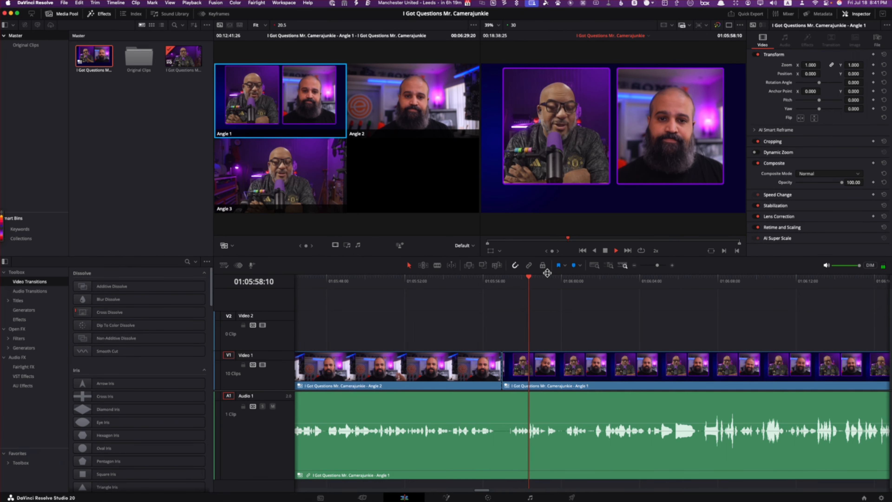
key(l)
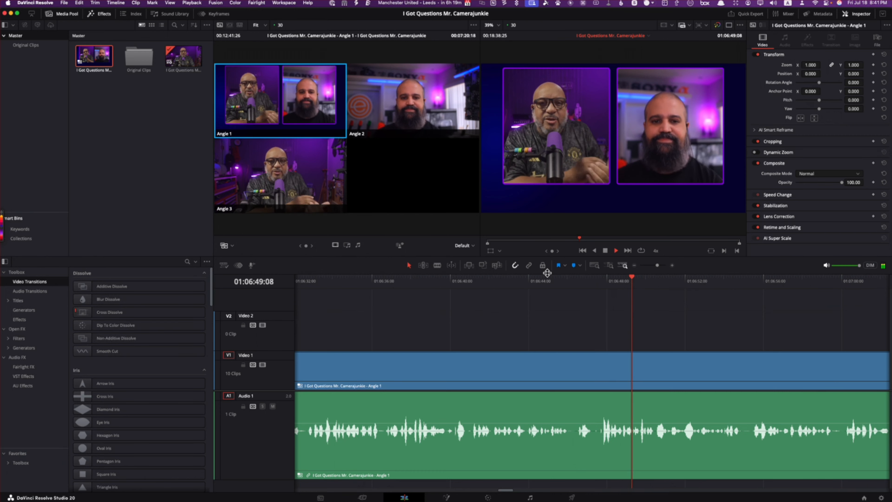
key(l)
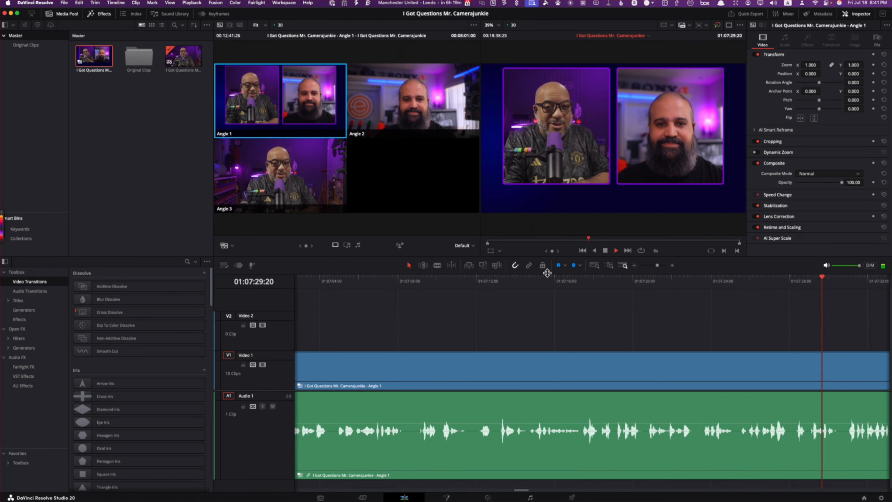
key(k)
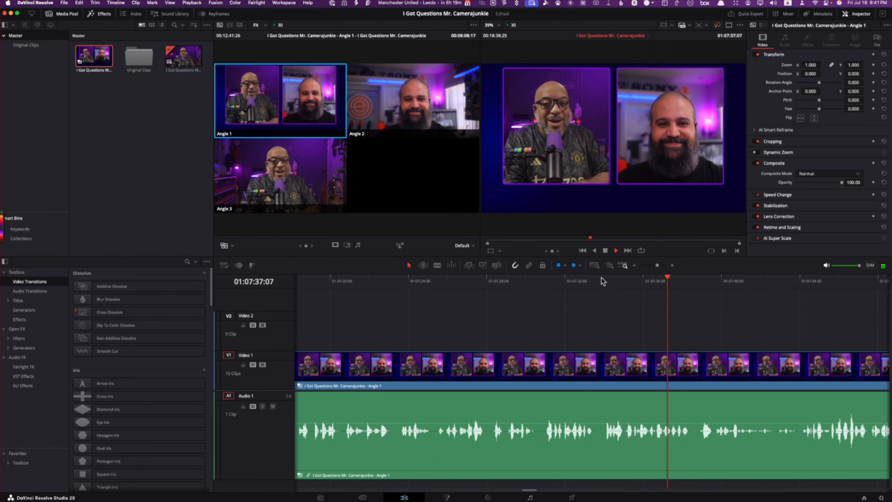
key(space)
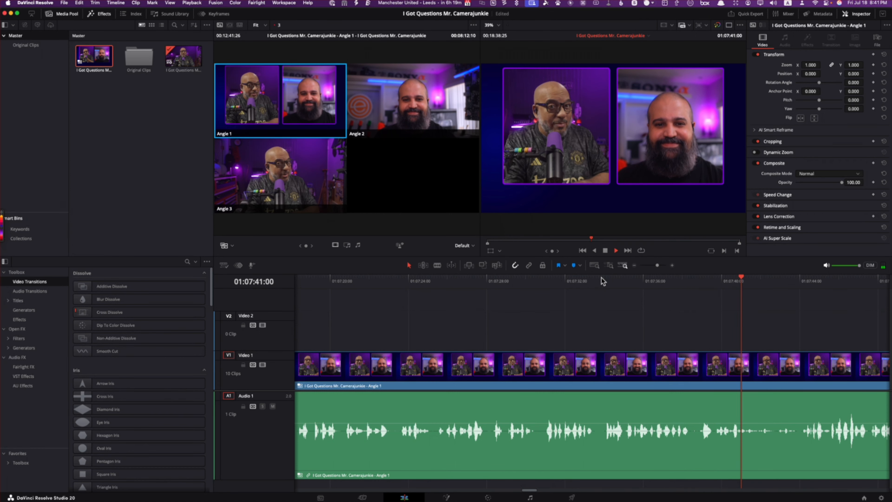
key(l)
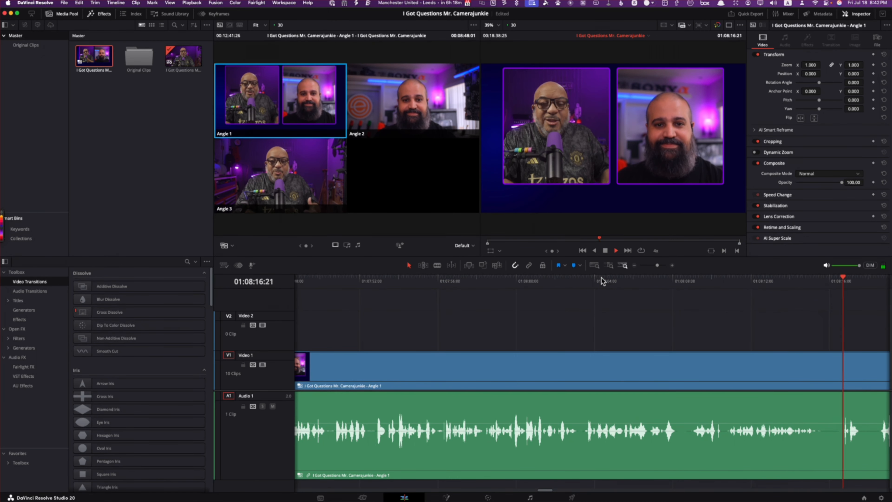
key(l)
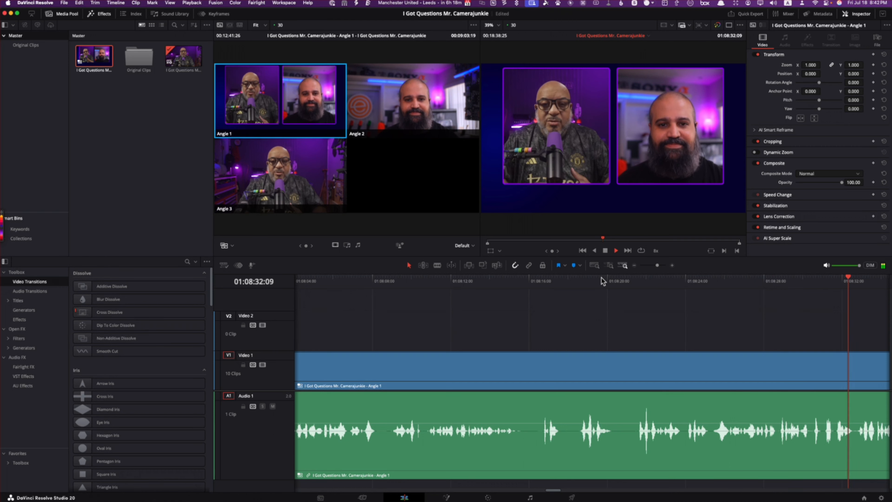
key(space)
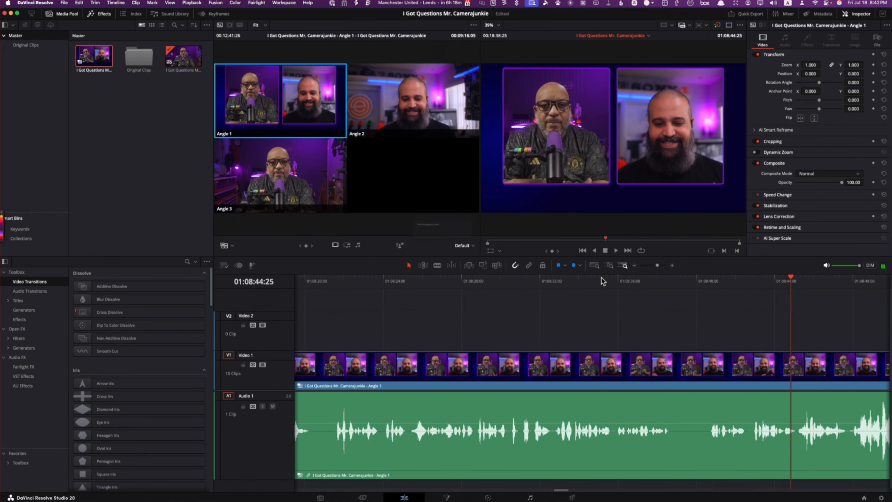
Step: Replay from about 01:08:24, cutting the video to Angle 3 at 01:08:30:28 and back to Angle 1 at about 01:08:40
click(389, 282)
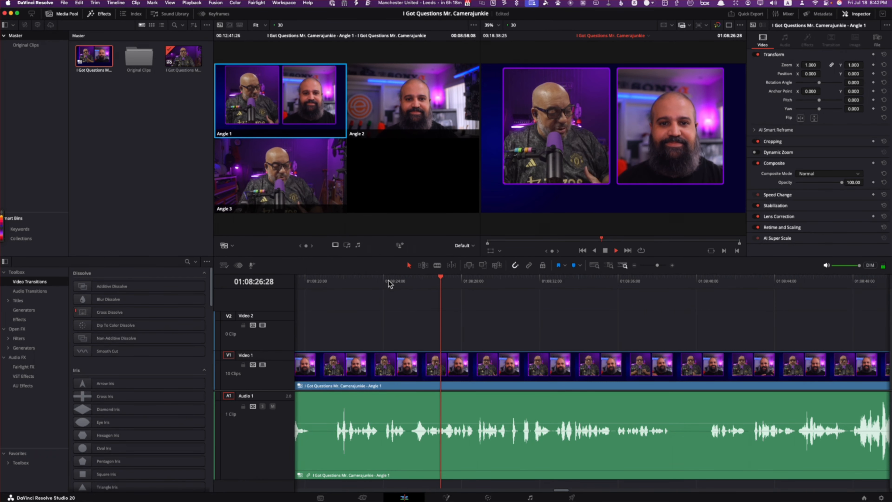
key(l)
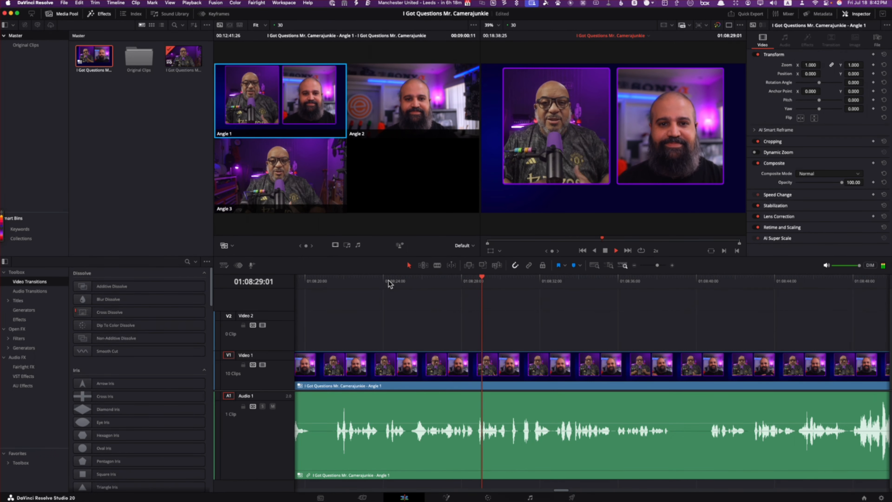
key(k)
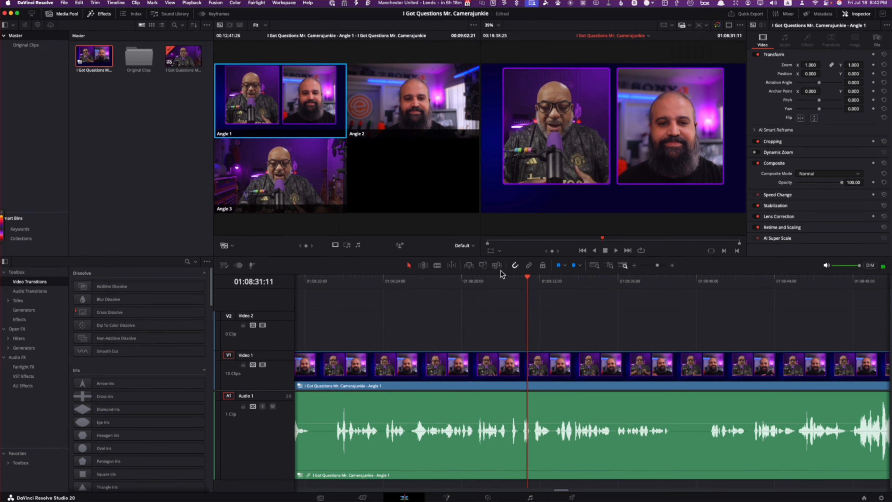
drag(527, 280, 520, 281)
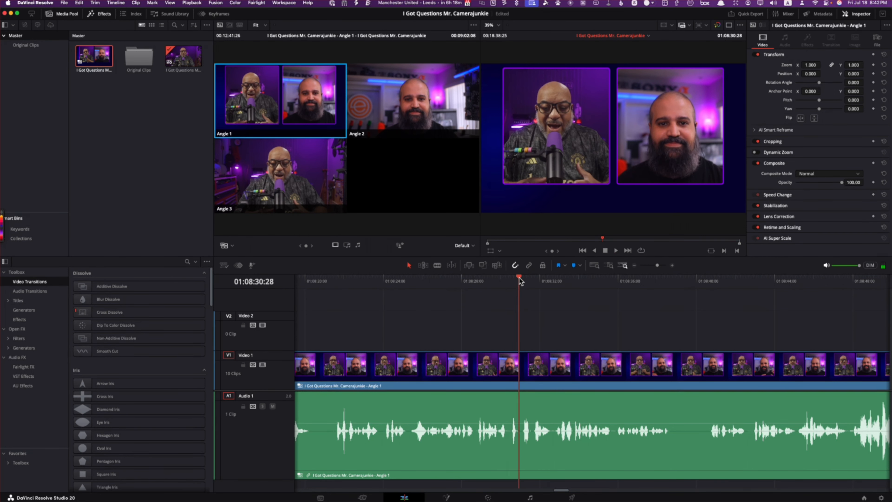
click(301, 173)
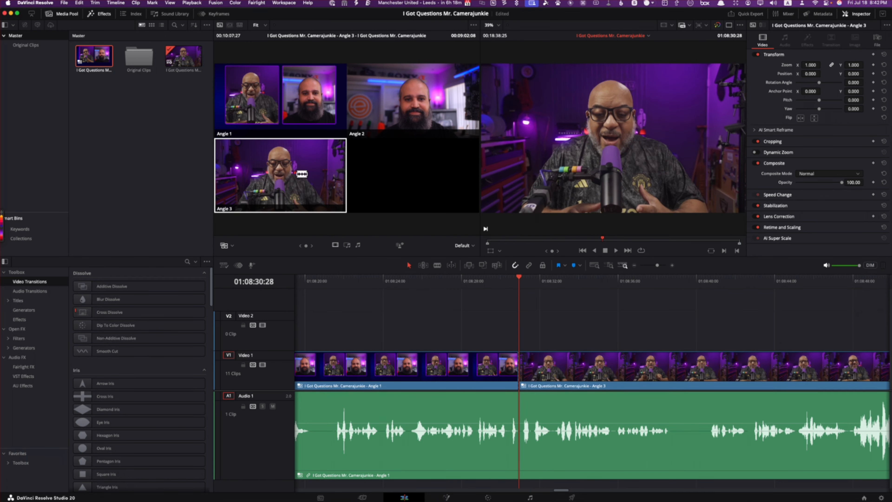
key(l)
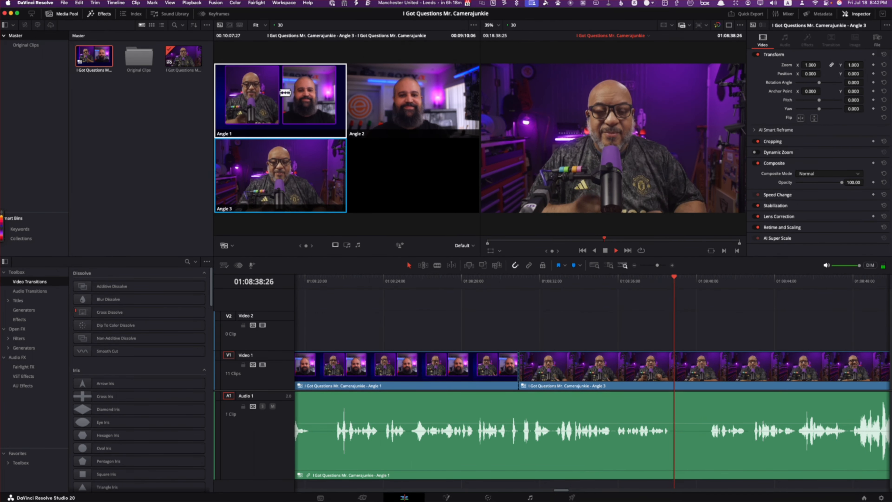
click(285, 92)
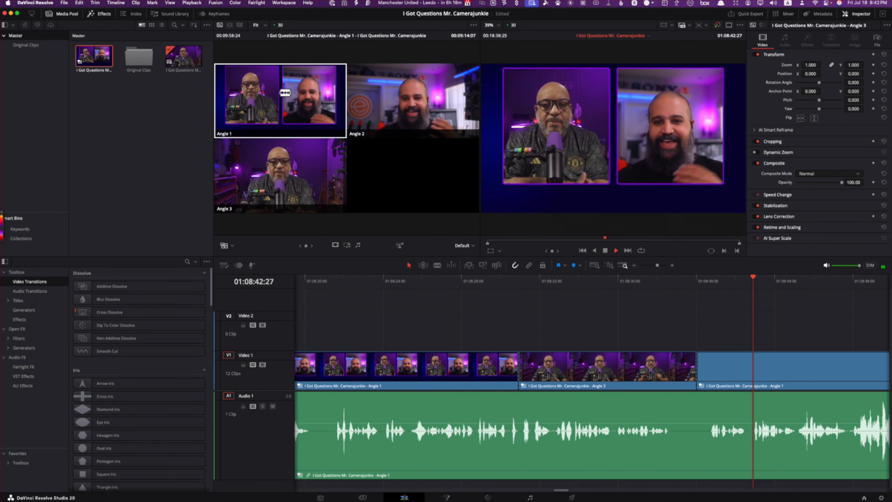
Step: Review the new split-view section and cut the video to Angle 2 at the pause at 01:08:57:20
key(l)
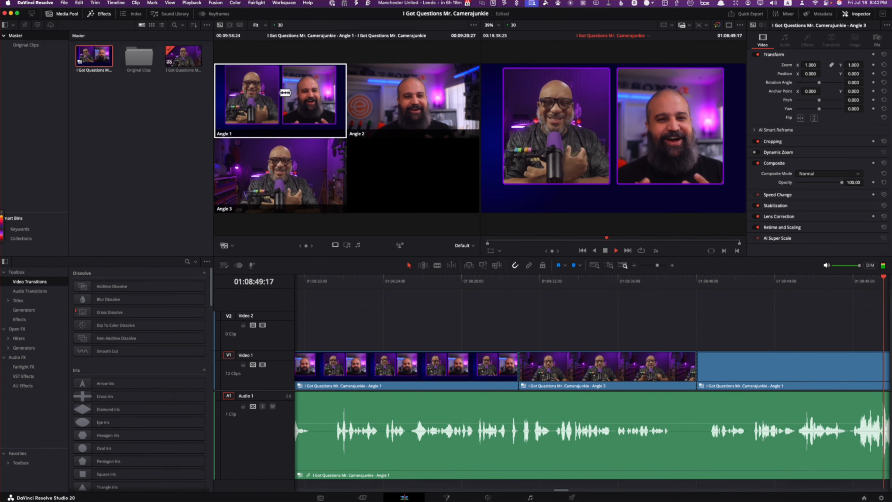
key(l)
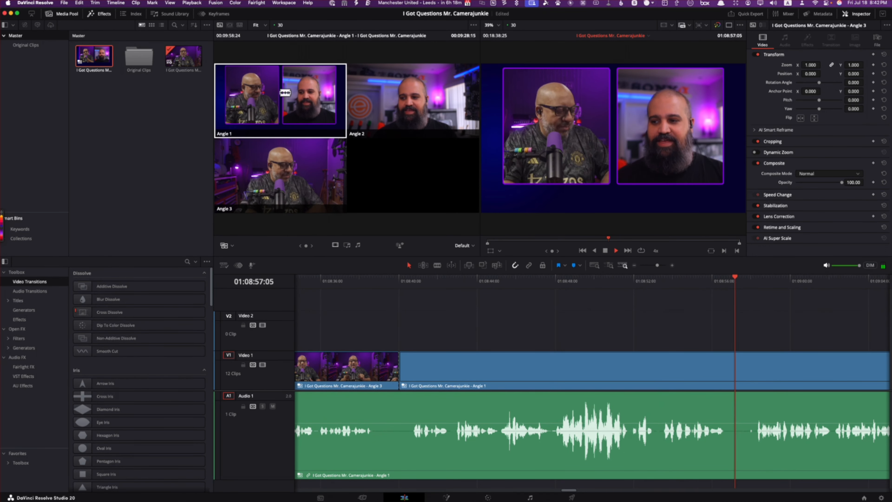
key(k)
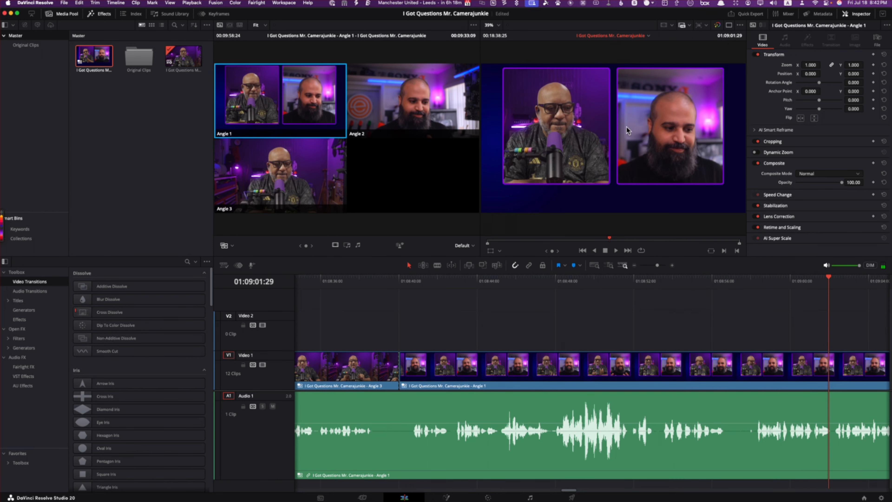
click(746, 282)
key(l)
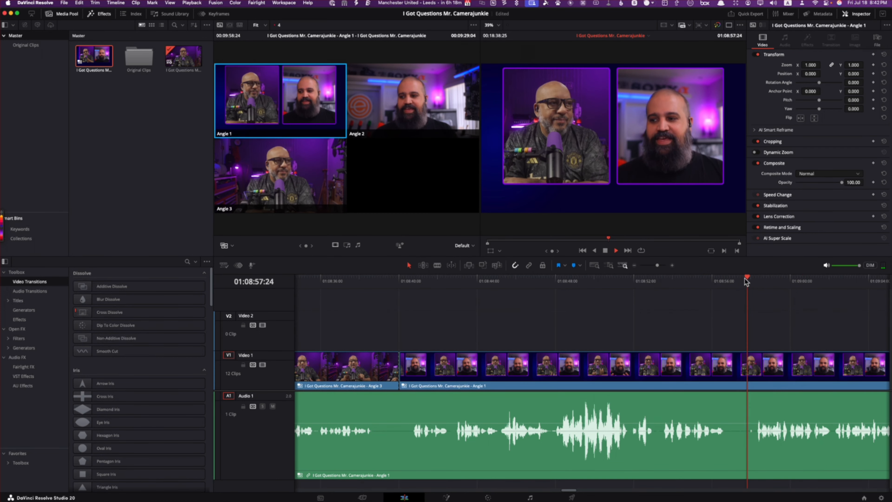
click(745, 280)
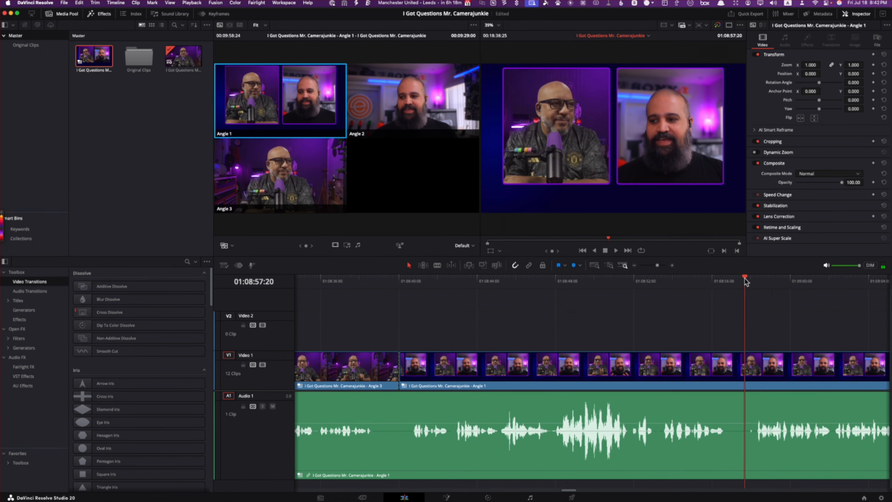
click(423, 101)
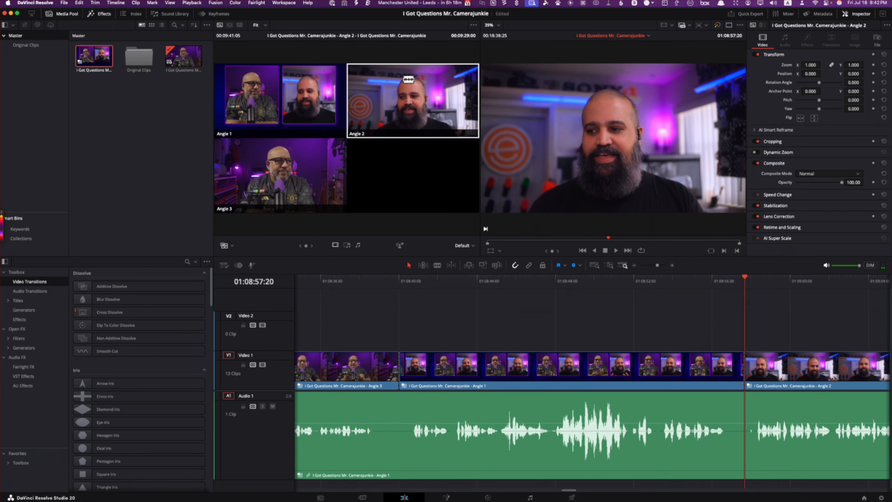
Step: Play through the Angle 2 section after 01:08:57:20 and cut the video to Angle 1 at 01:11:09:15, before the loud exchange
key(l)
key(l)
key(l)
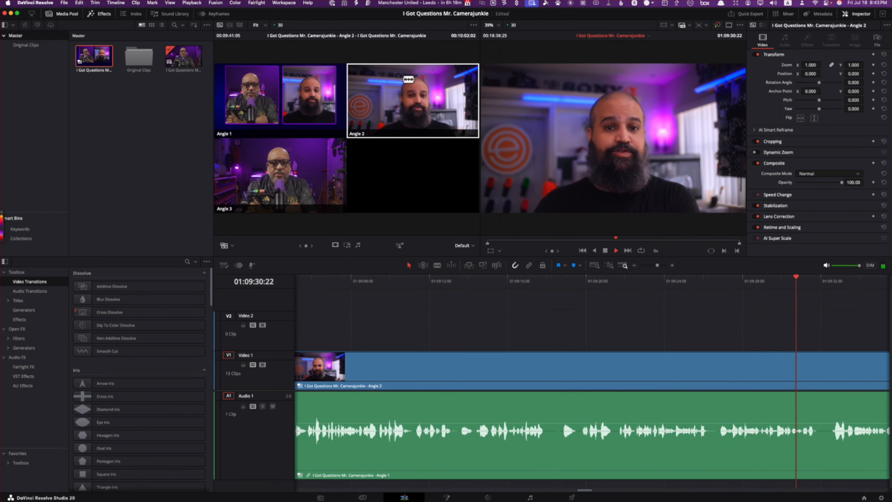
key(l)
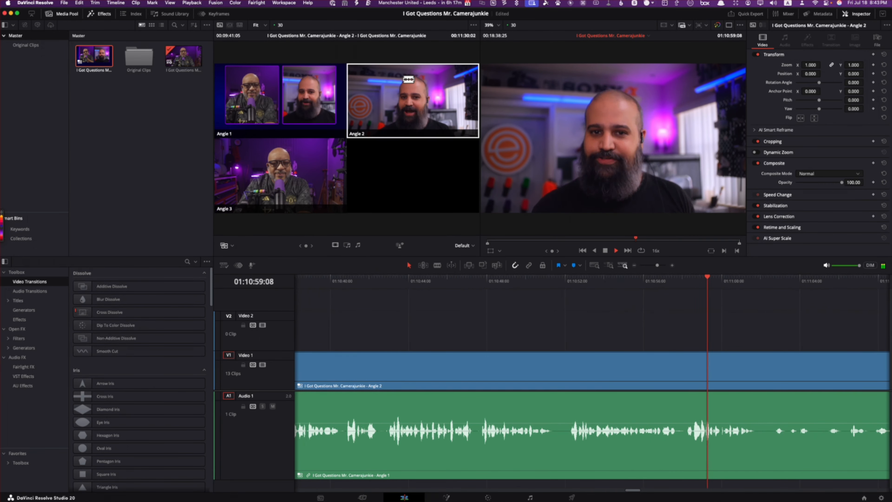
key(k)
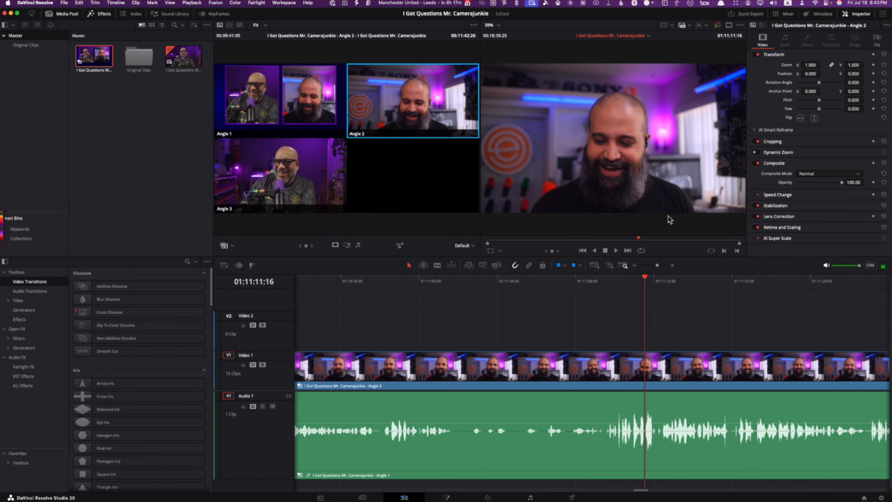
drag(642, 283, 602, 290)
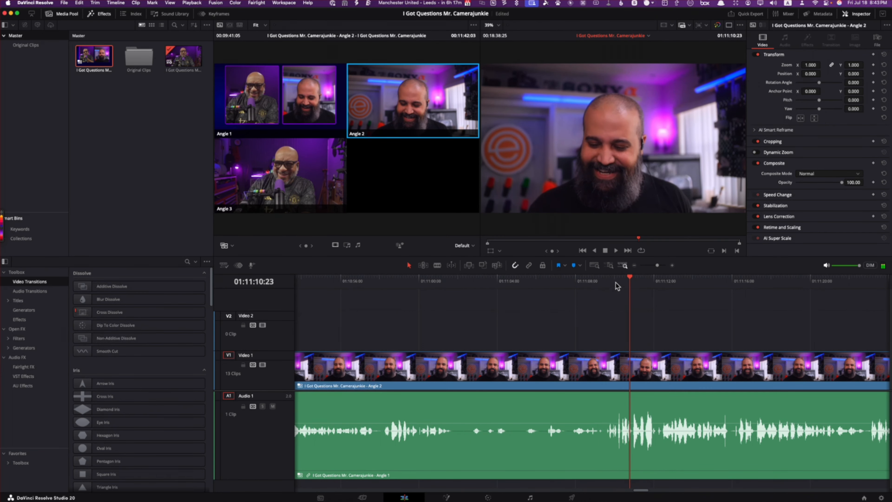
drag(626, 278, 600, 293)
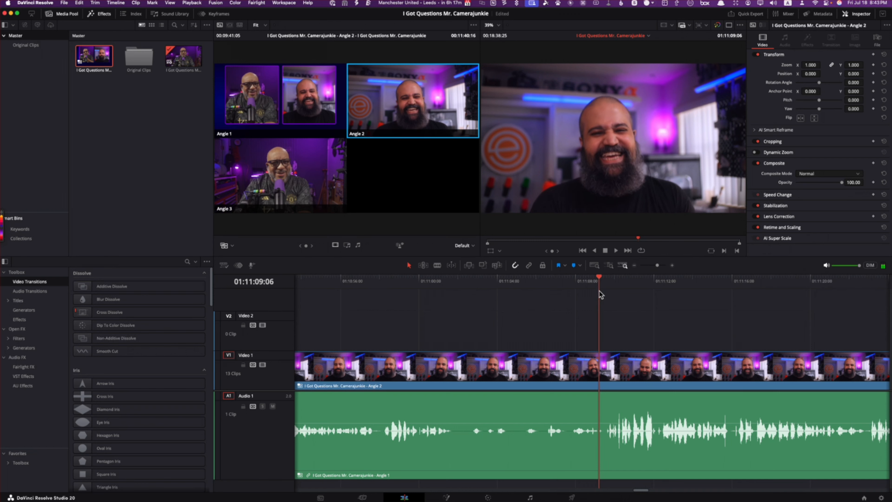
click(318, 102)
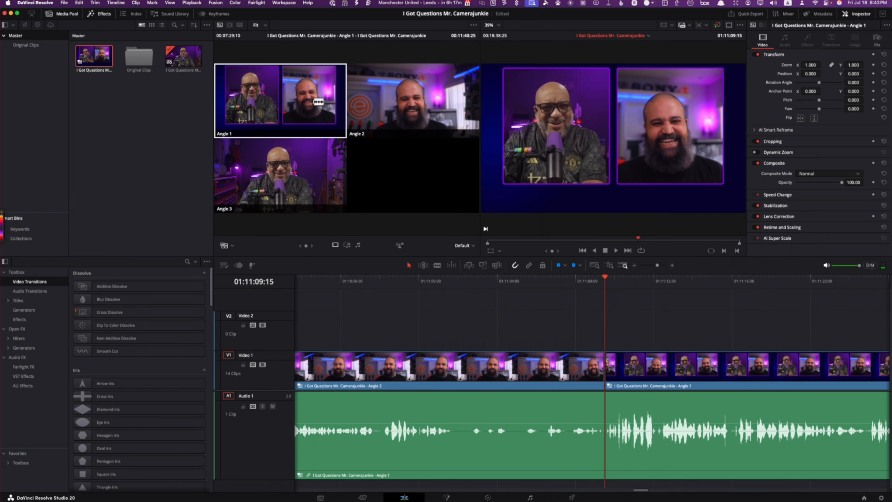
Step: Play on through the split view and cut the video to Angle 3 at the pause at 01:11:29:18
key(space)
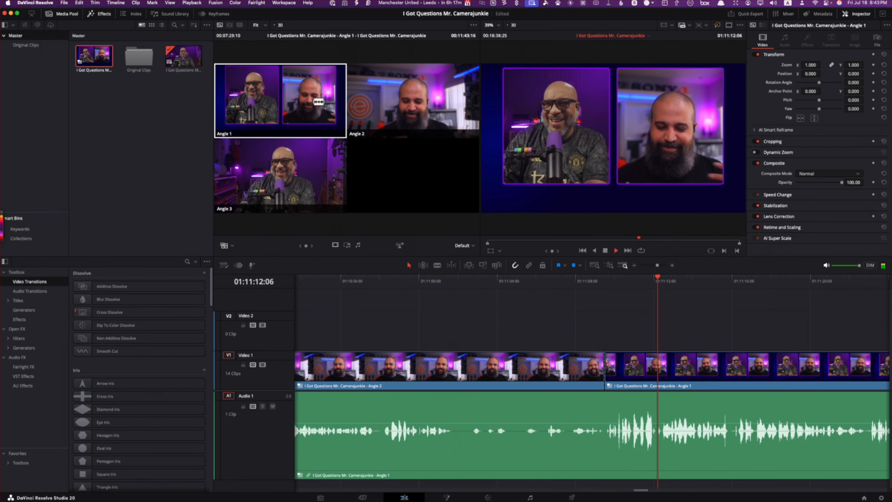
key(l)
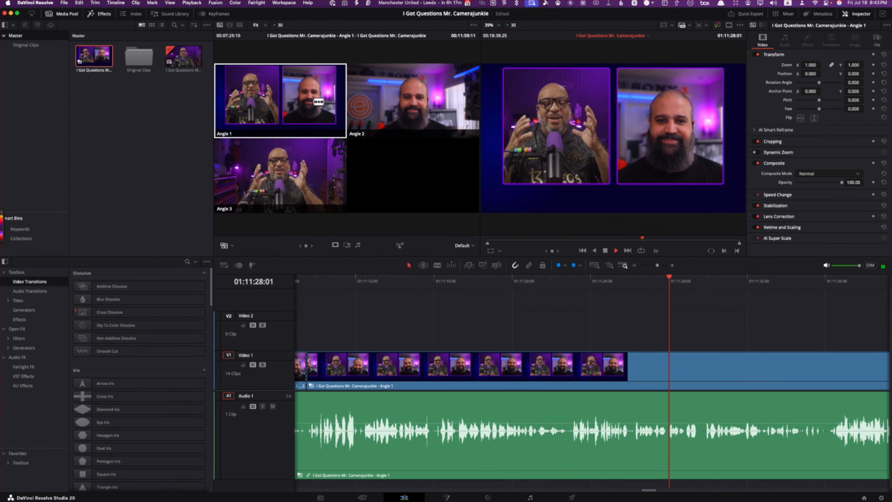
key(space)
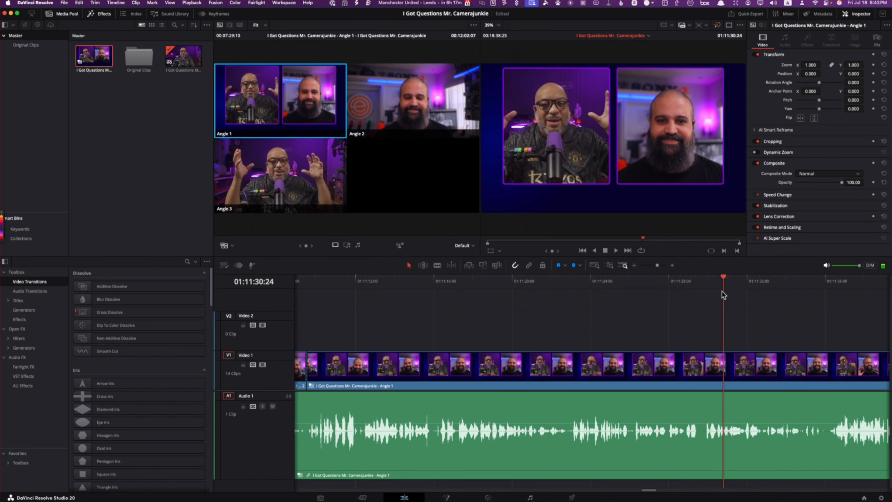
drag(721, 291, 697, 305)
click(251, 155)
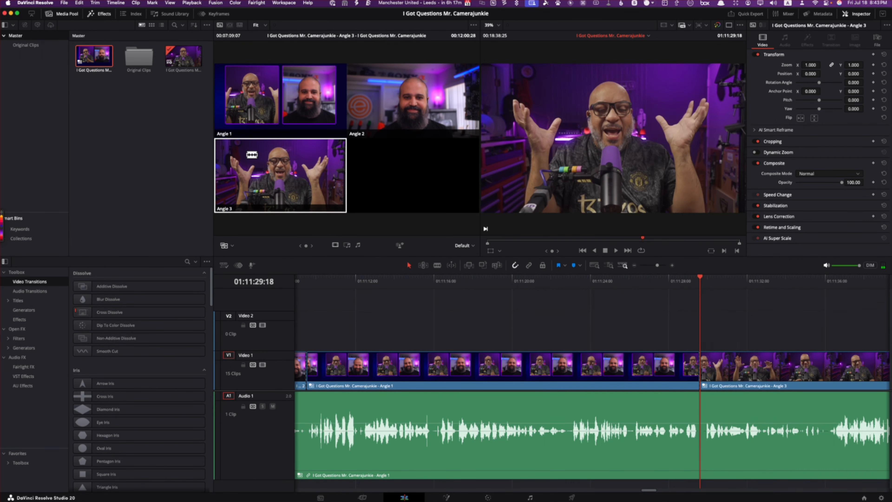
Step: Play the Angle 3 section and cut the video back to Angle 1 at 01:11:36:06
key(l)
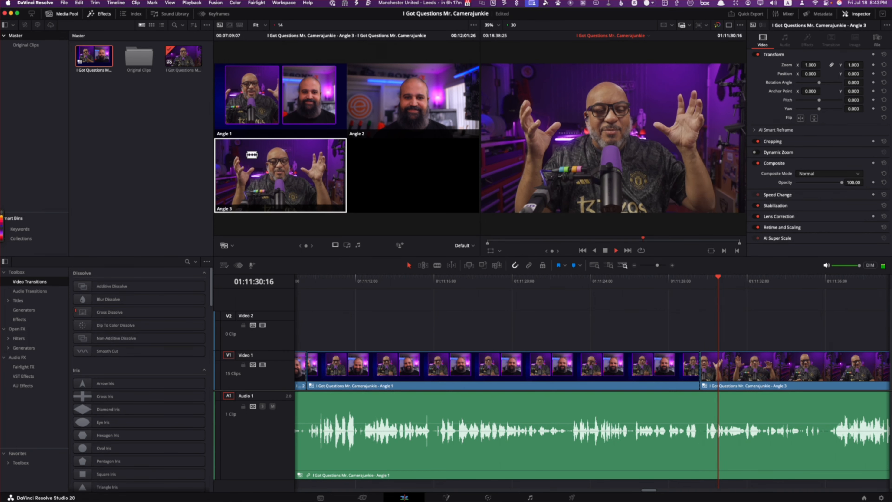
key(l)
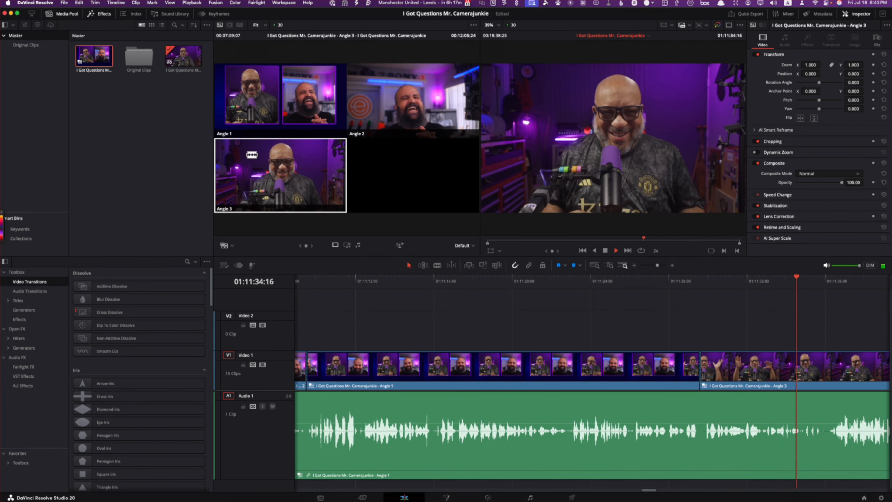
key(k)
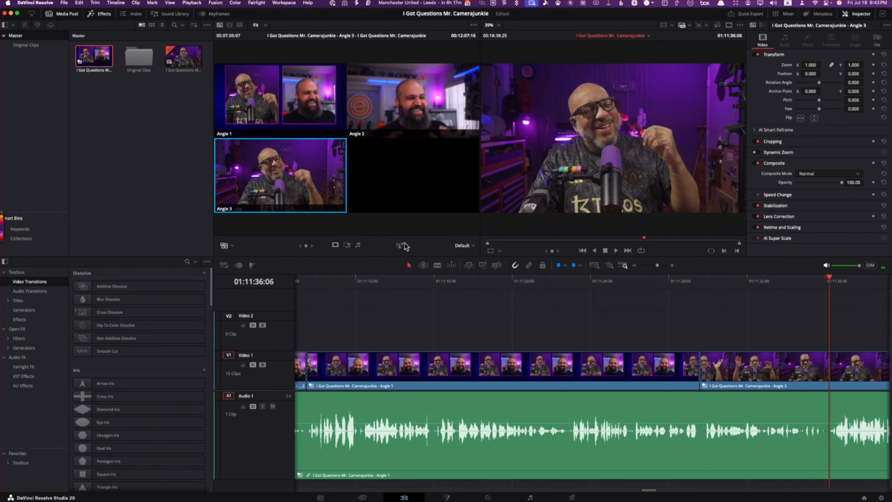
key(1)
Step: Review the new split-view section, add a timeline marker at 01:11:39:15 and open the marker's settings
key(l)
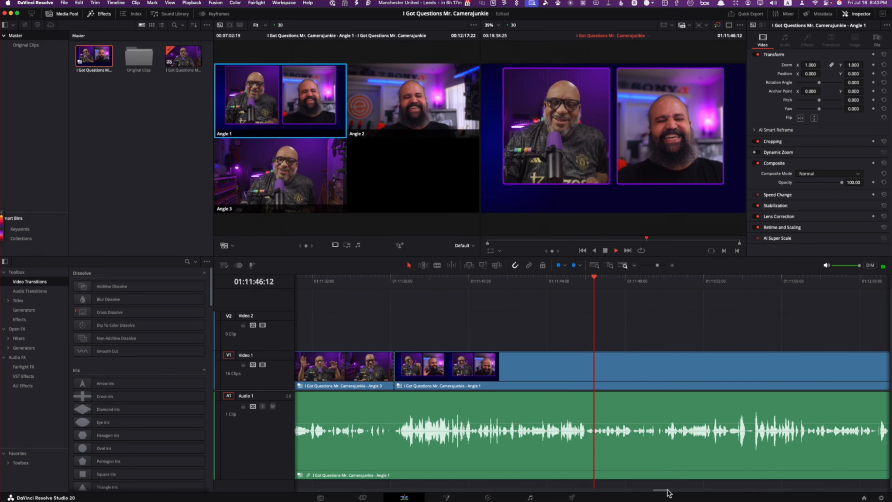
key(space)
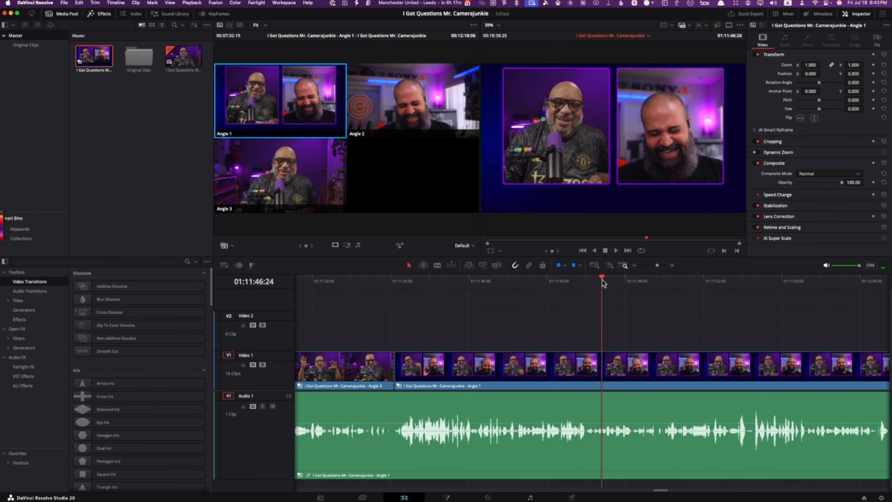
drag(600, 278, 458, 314)
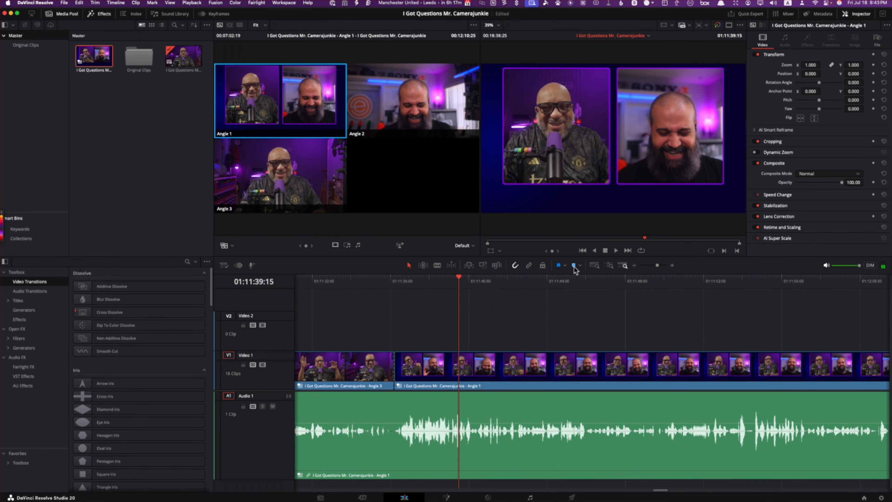
click(574, 267)
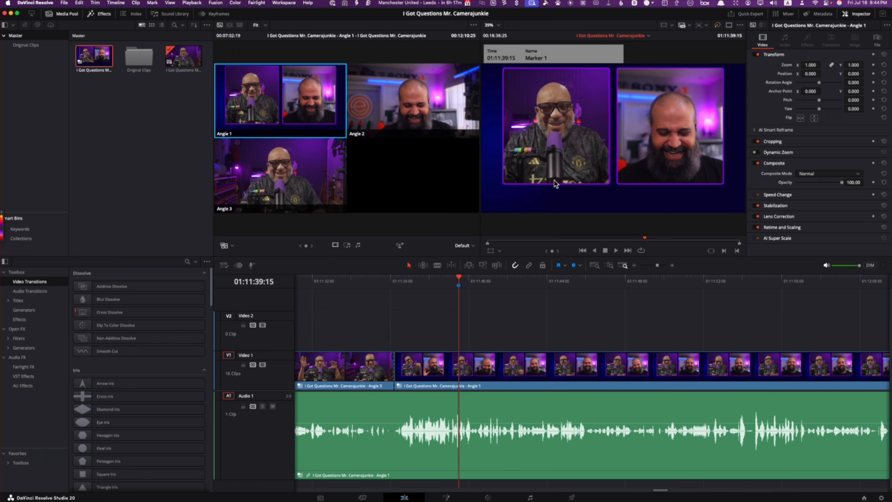
double_click(459, 286)
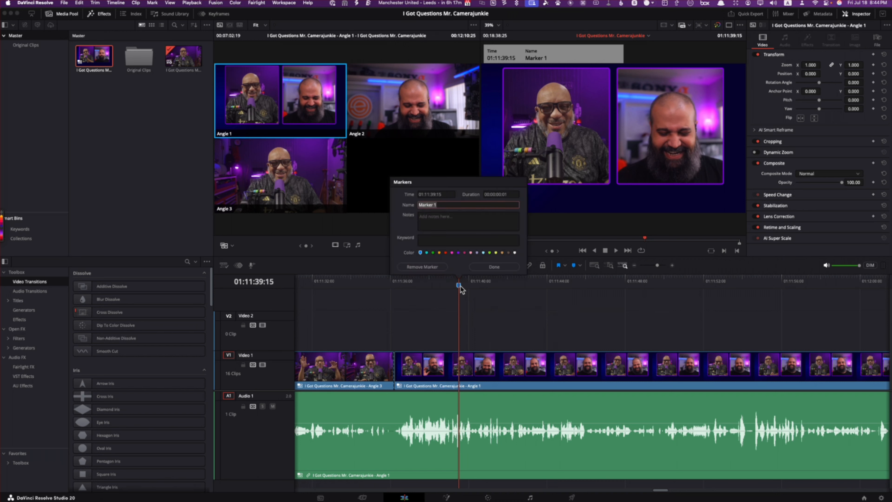
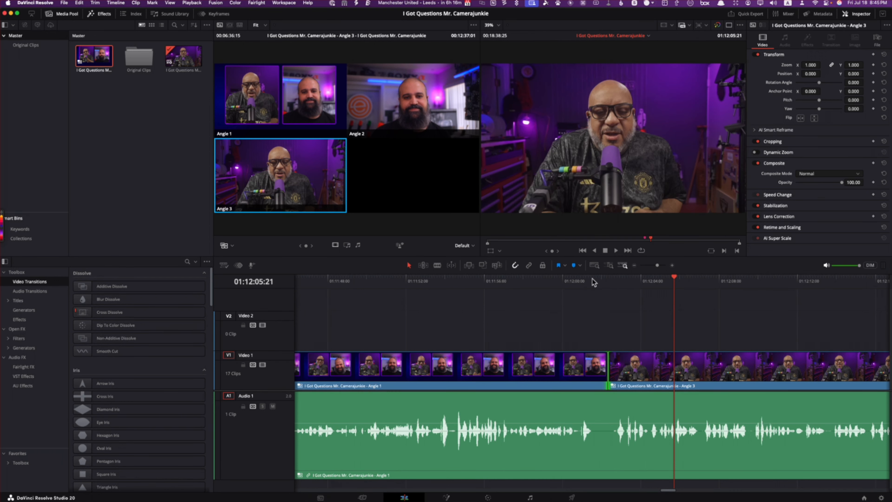
Step: Play through the cut from Angle 1 to Angle 3 near 01:12:02:10 to judge how abrupt it looks
click(601, 281)
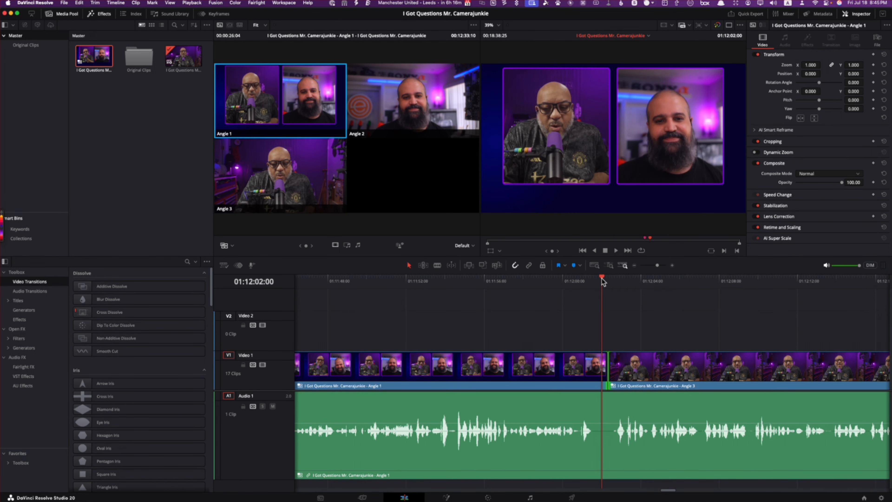
drag(602, 280, 568, 289)
key(space)
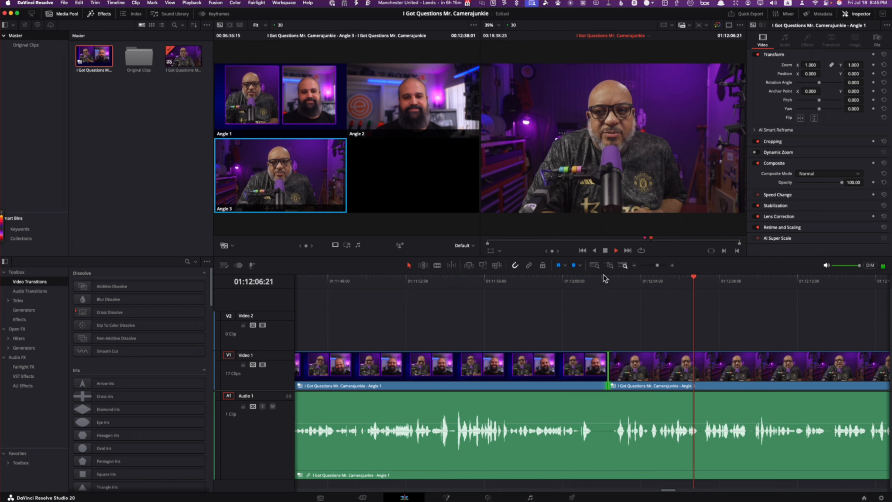
click(605, 251)
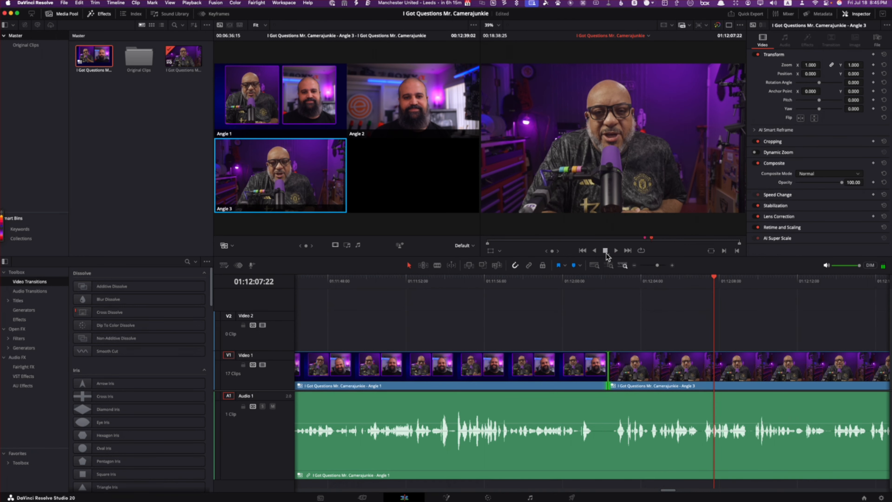
Step: Try a 14-frame cross dissolve on the cut from Angle 1 to Angle 3 and play through it
right_click(609, 372)
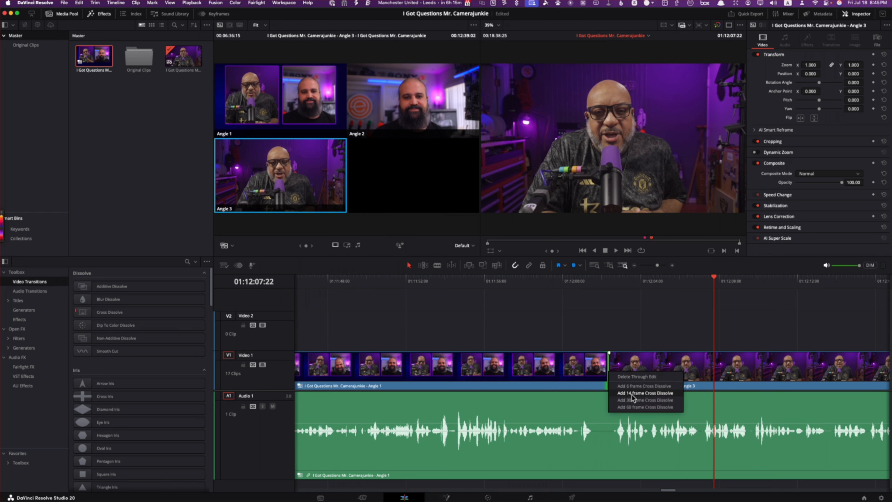
click(631, 394)
click(593, 281)
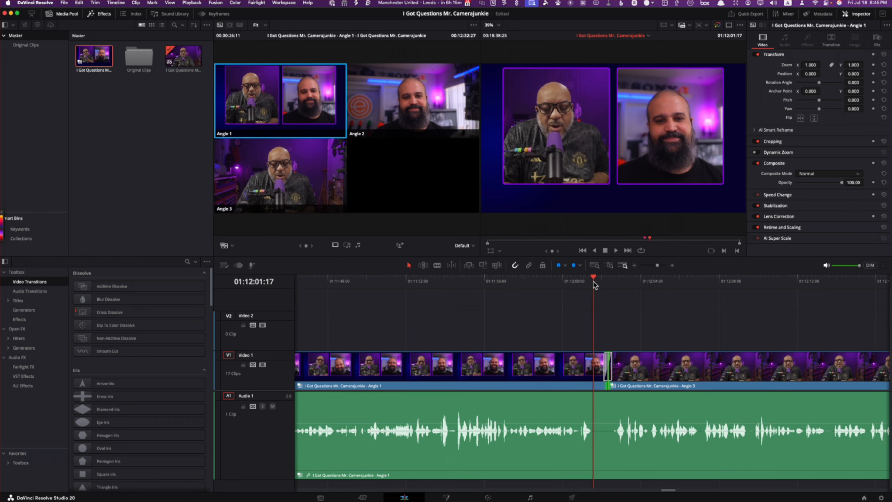
key(space)
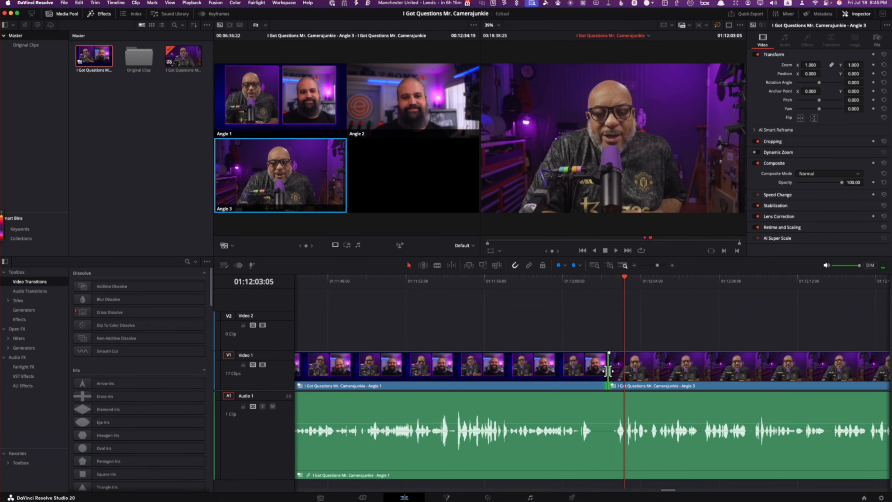
Step: Add a 6-frame cross dissolve to the cut from Angle 1 to Angle 3 at 01:12:02:10 and preview it
right_click(607, 371)
click(621, 387)
click(591, 281)
key(space)
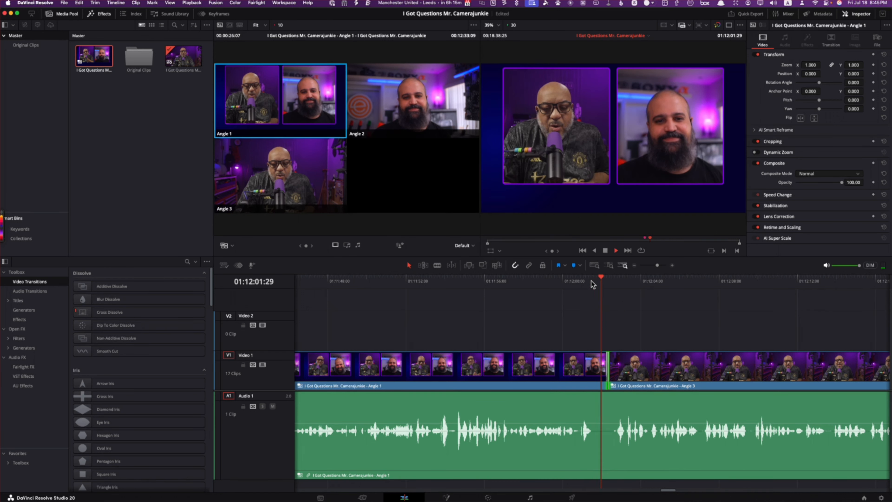
key(space)
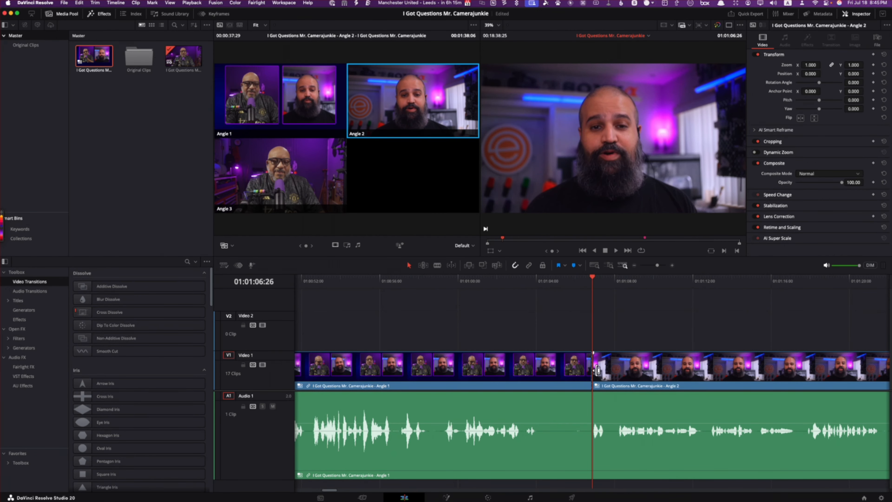
Step: Add 6-frame cross dissolves to the video cuts at 01:01:06:26 and 01:02:13:10
click(592, 365)
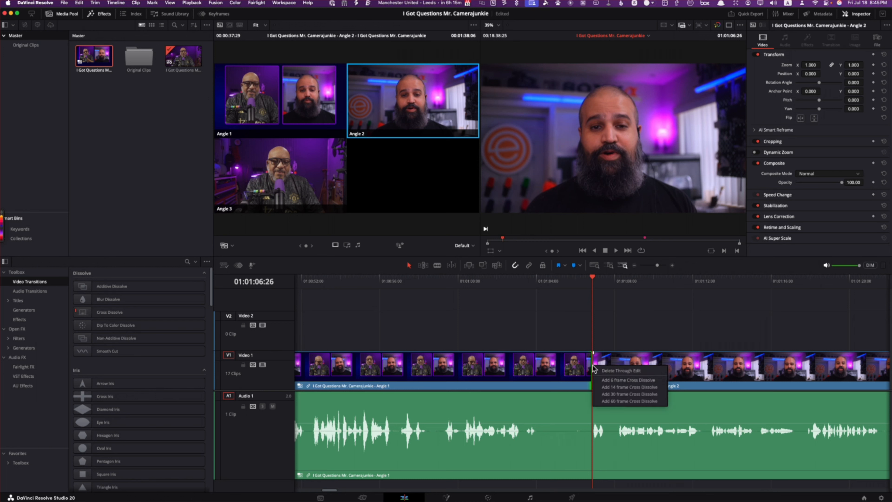
key(Down)
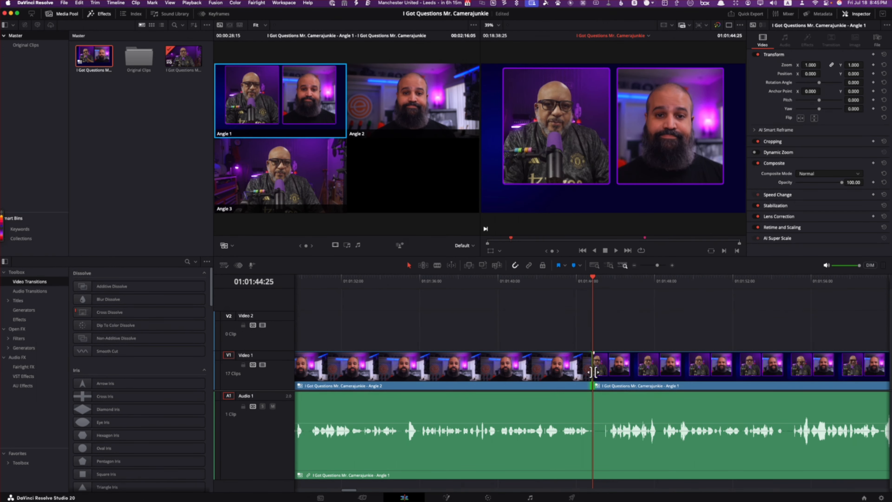
key(Down)
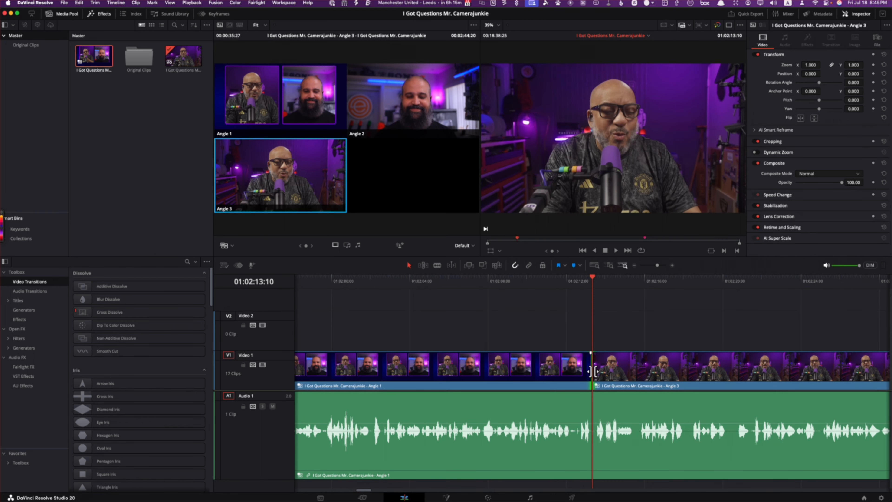
right_click(592, 371)
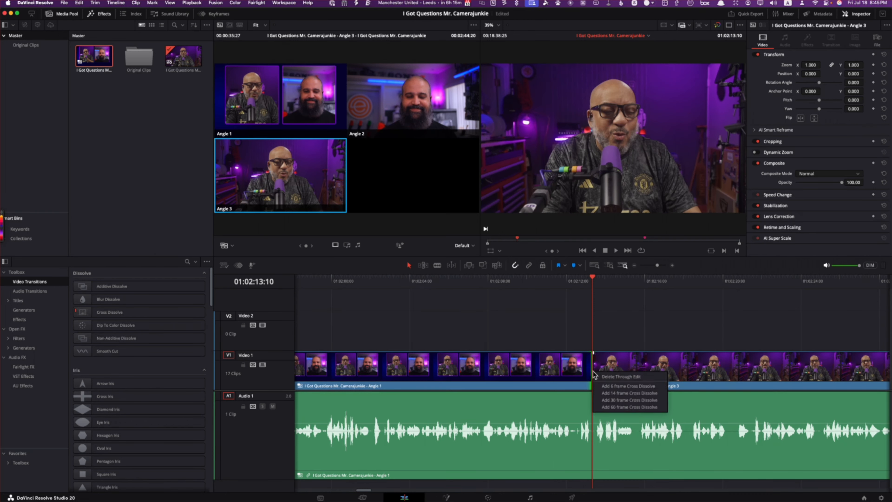
click(608, 384)
Step: Add 6-frame cross dissolves to the skipped cut at 01:01:44:25 and the cut at 01:02:49:07
key(Up)
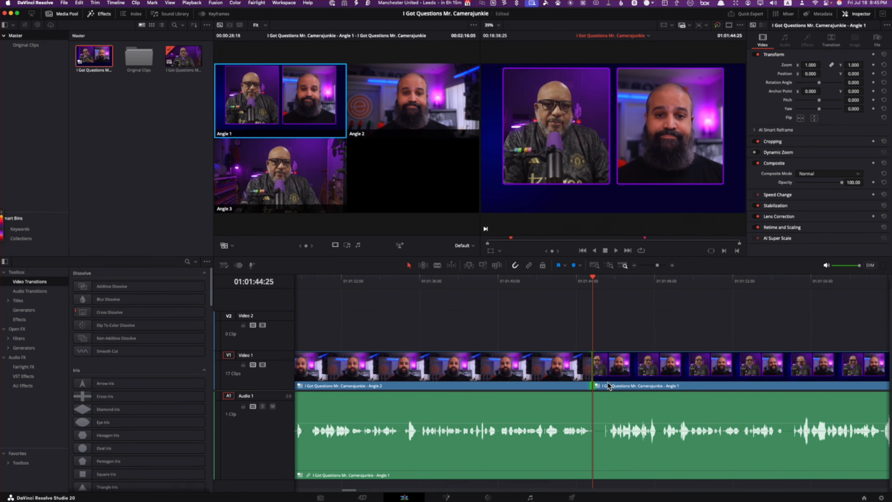
right_click(593, 369)
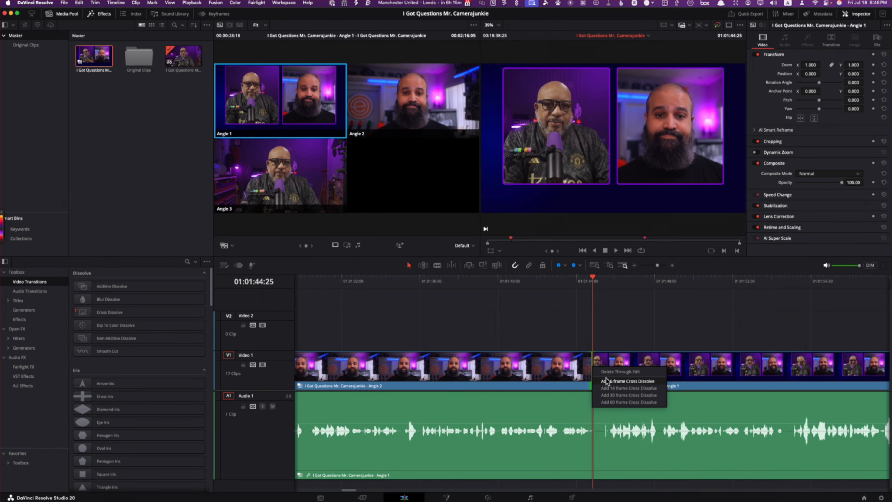
click(605, 379)
key(Down)
key(Down)
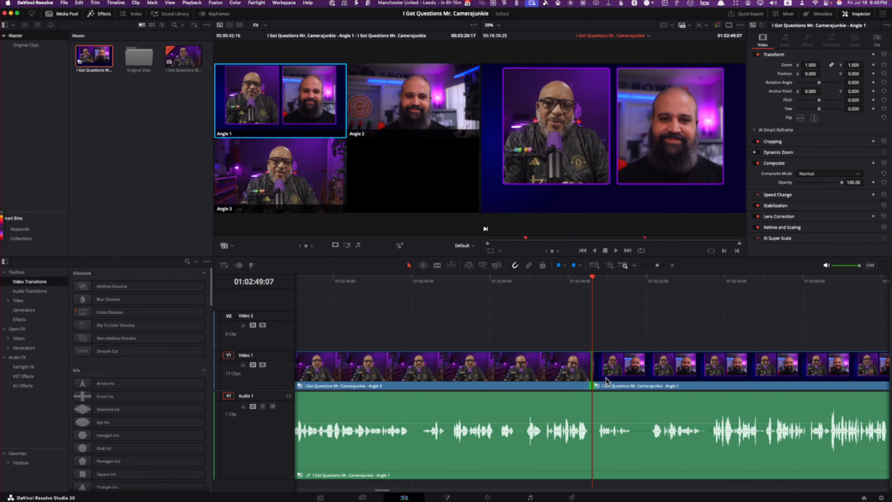
right_click(593, 371)
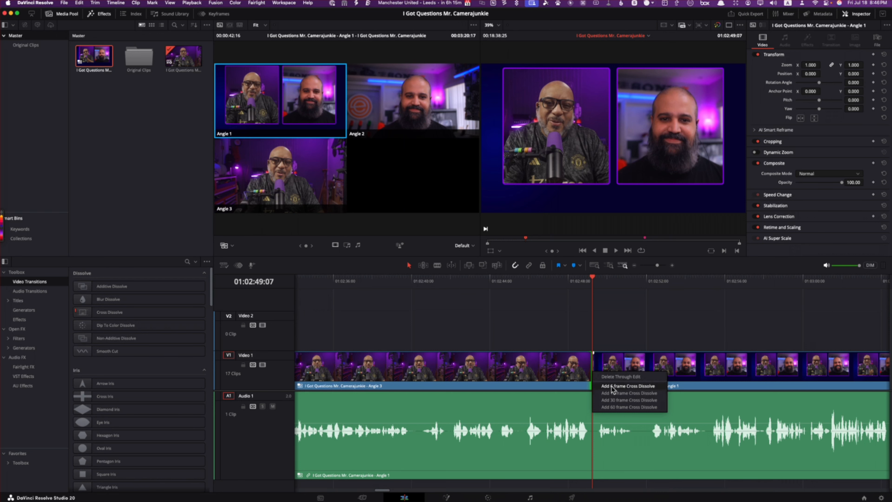
click(611, 386)
Step: Add 6-frame cross dissolves at both ends of the Angle 3 section between 01:03:31:23 and 01:03:47:08
key(Down)
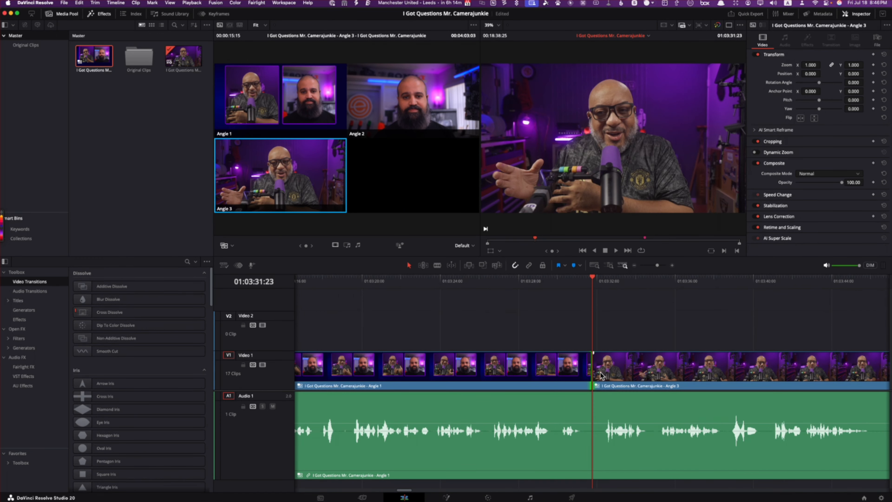
right_click(600, 375)
click(615, 388)
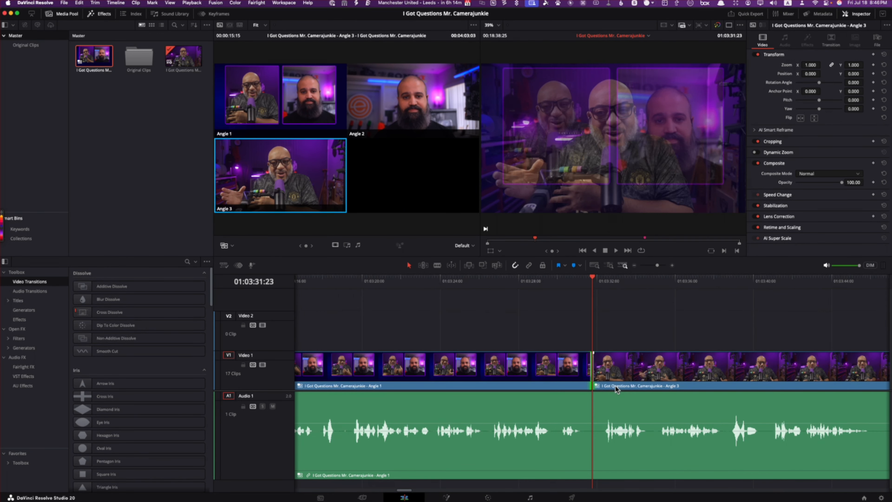
key(Down)
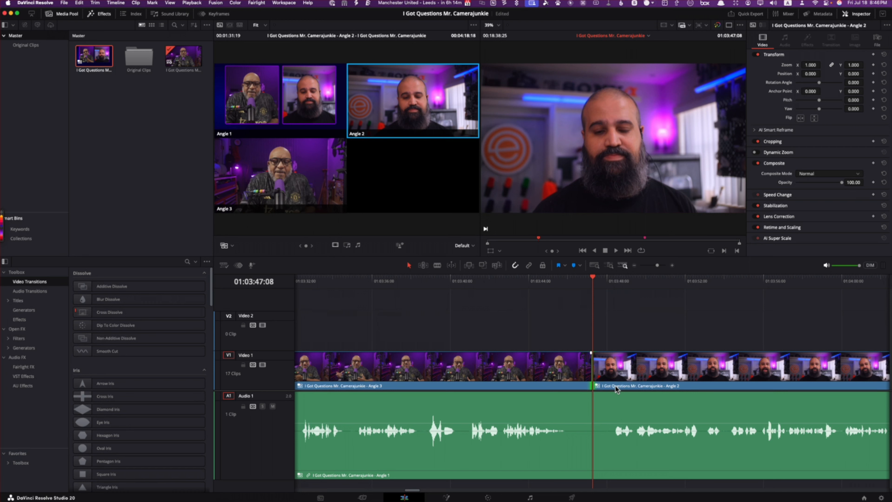
right_click(591, 373)
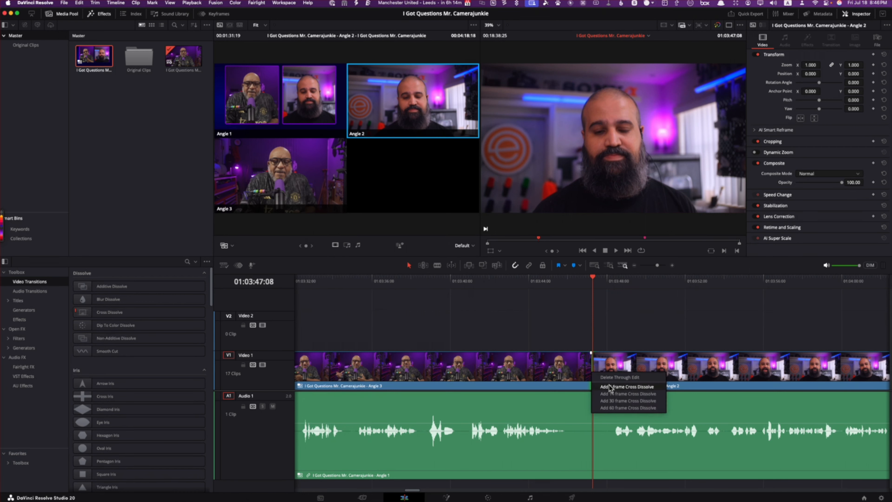
click(610, 387)
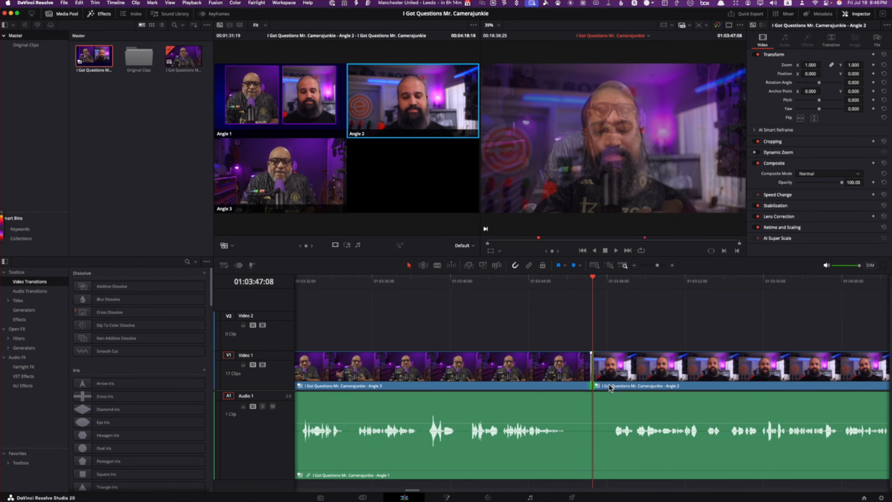
Step: Add 6-frame cross dissolves at both ends of the short Angle 1 section starting at 01:05:18:27
key(Down)
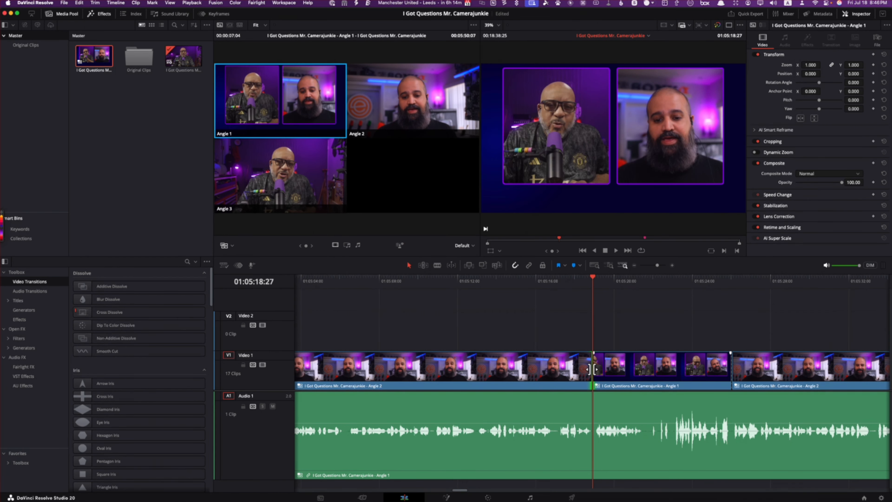
right_click(592, 368)
click(606, 384)
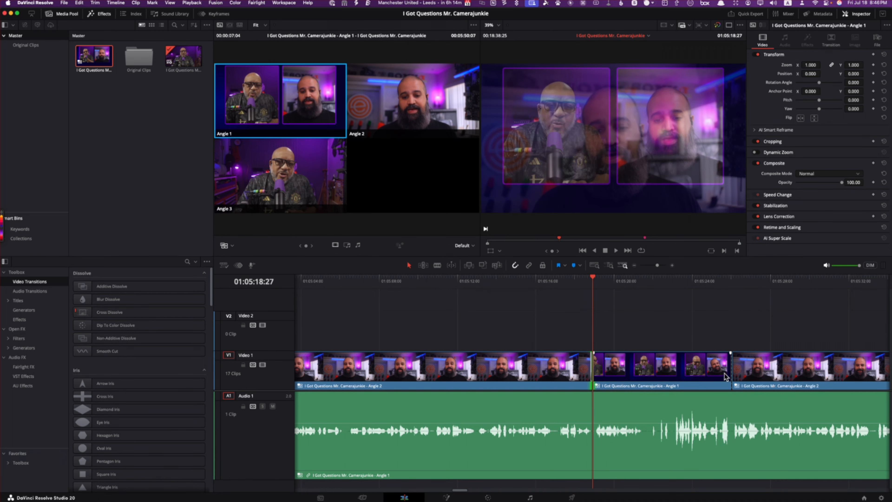
right_click(731, 371)
click(743, 385)
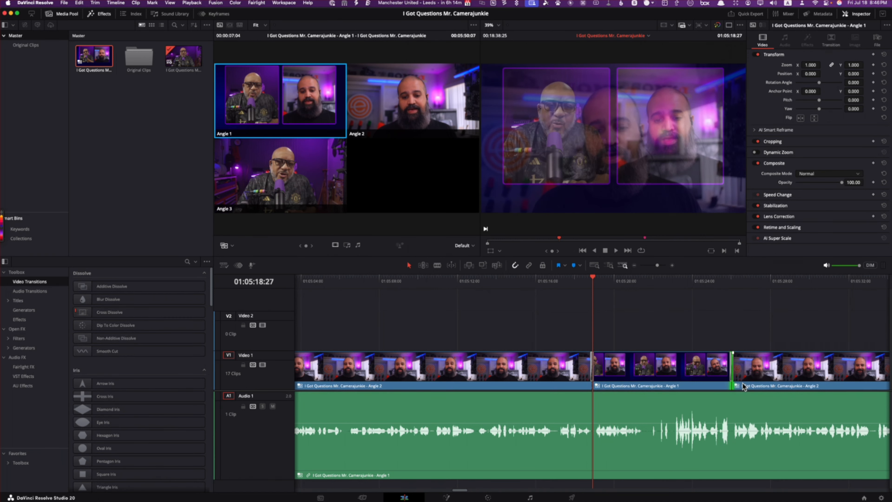
Step: Add a 6-frame cross dissolve to the cut from Angle 2 to Angle 1 at 01:05:56:29
key(Down)
key(Down)
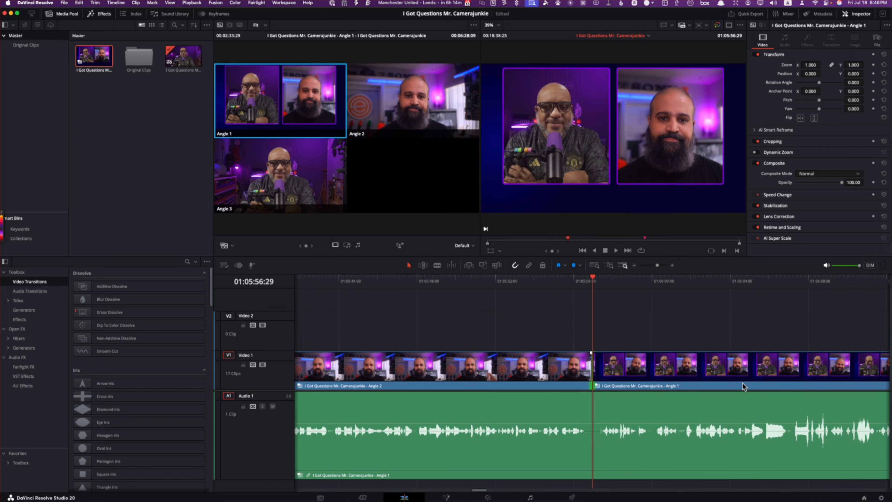
right_click(588, 368)
click(613, 386)
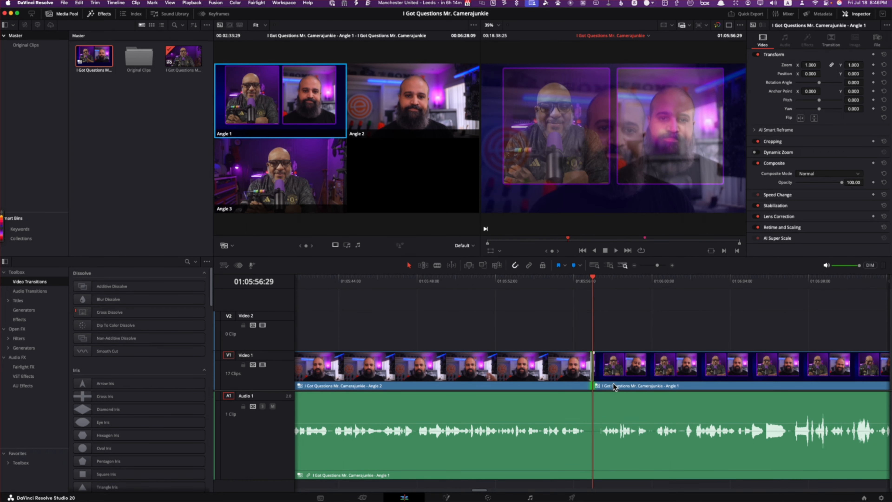
Step: Add 6-frame cross dissolves at both ends of the short Angle 3 section starting at 01:08:30:28 and preview them
key(Down)
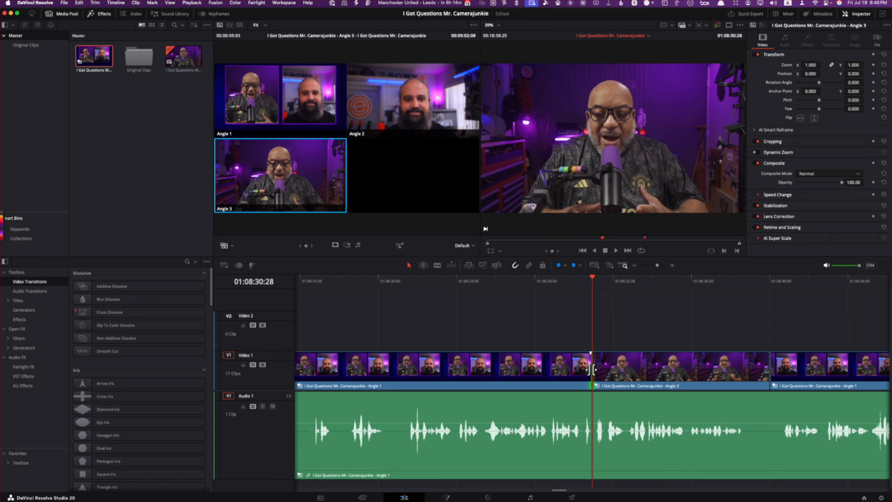
right_click(592, 371)
click(613, 386)
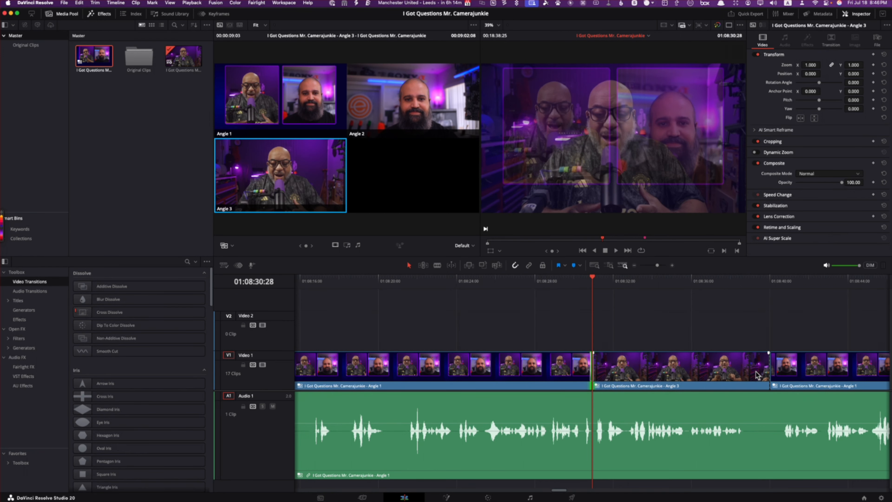
right_click(767, 368)
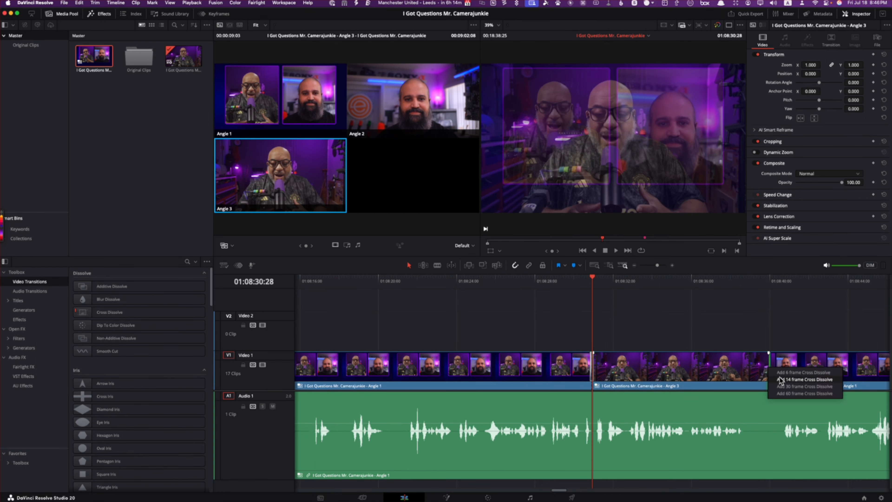
click(780, 372)
key(space)
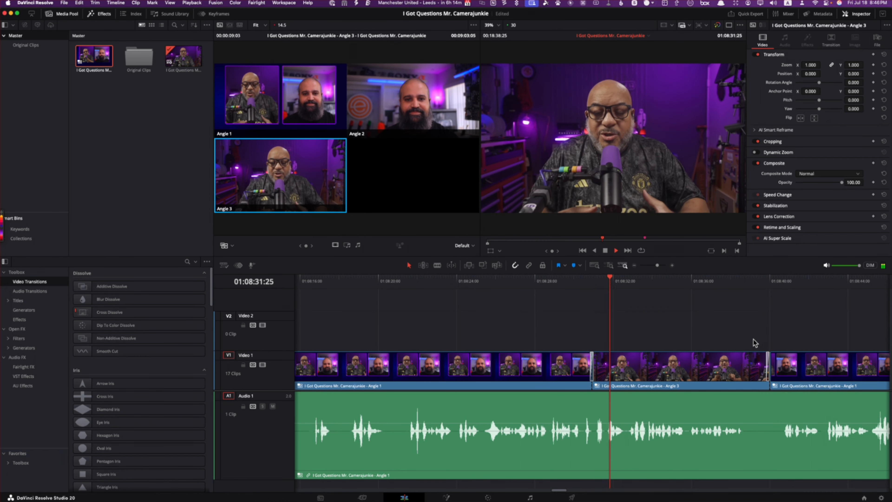
click(762, 280)
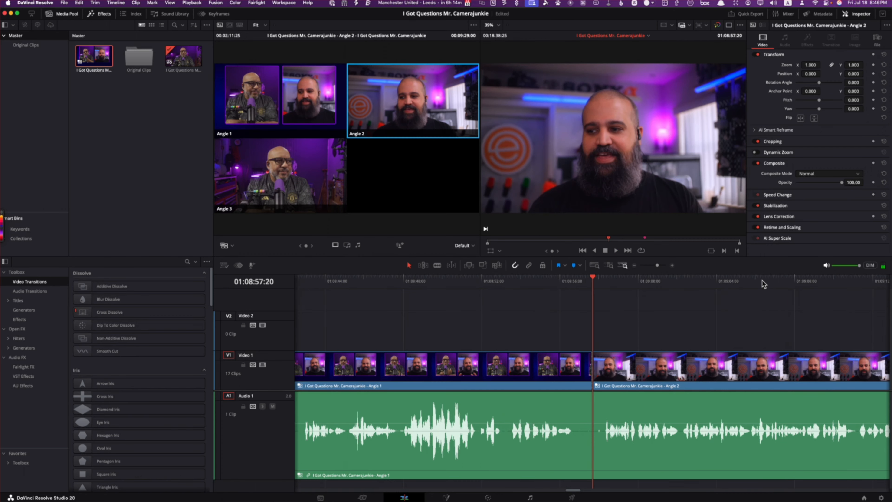
Step: Add 6-frame cross dissolves at both ends of the Angle 2 section between 01:08:57:20 and 01:11:09:15
right_click(592, 367)
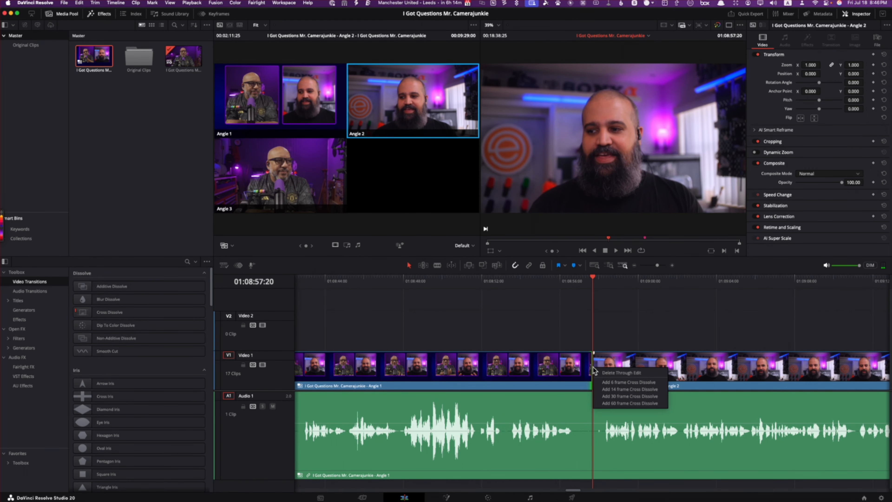
click(614, 378)
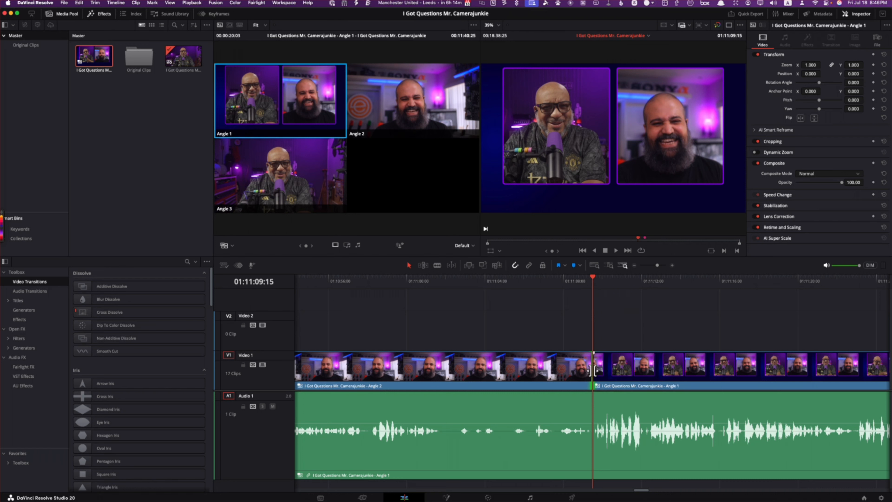
right_click(594, 369)
click(620, 385)
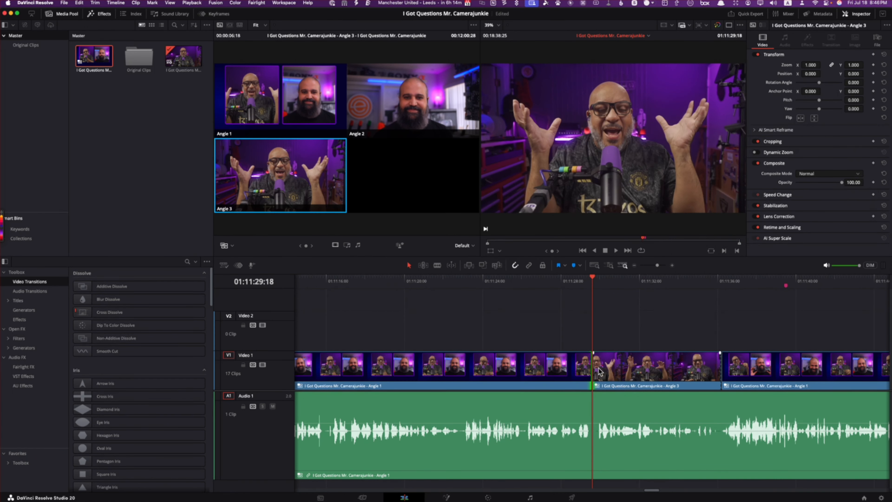
Step: Add 6-frame cross dissolves at both ends of the Angle 3 section starting at 01:11:29:18 and go to the timeline's end
right_click(597, 370)
click(620, 386)
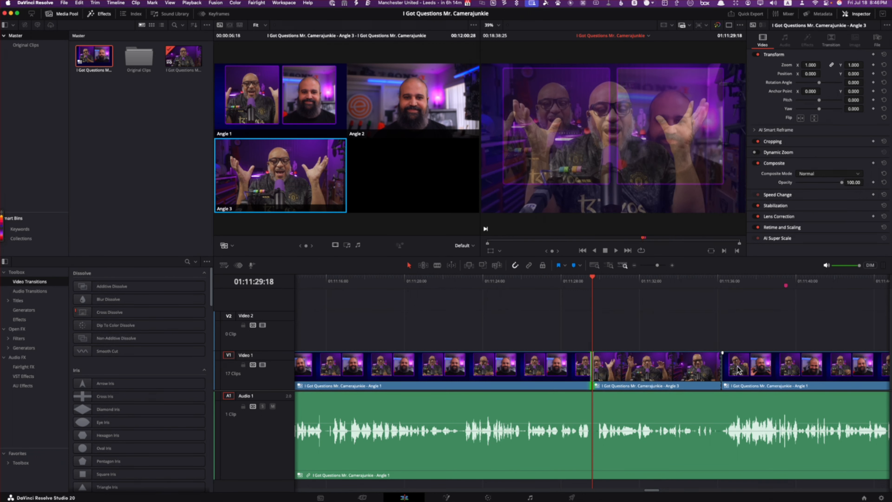
right_click(720, 370)
click(736, 385)
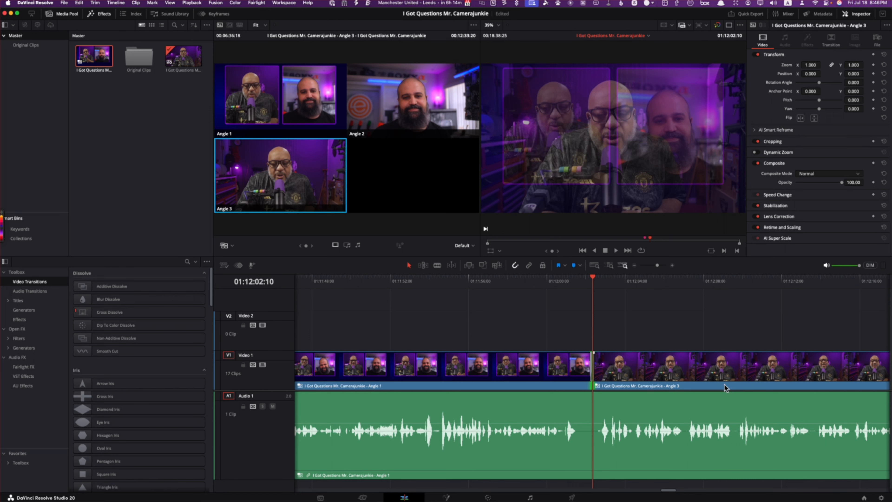
key(End)
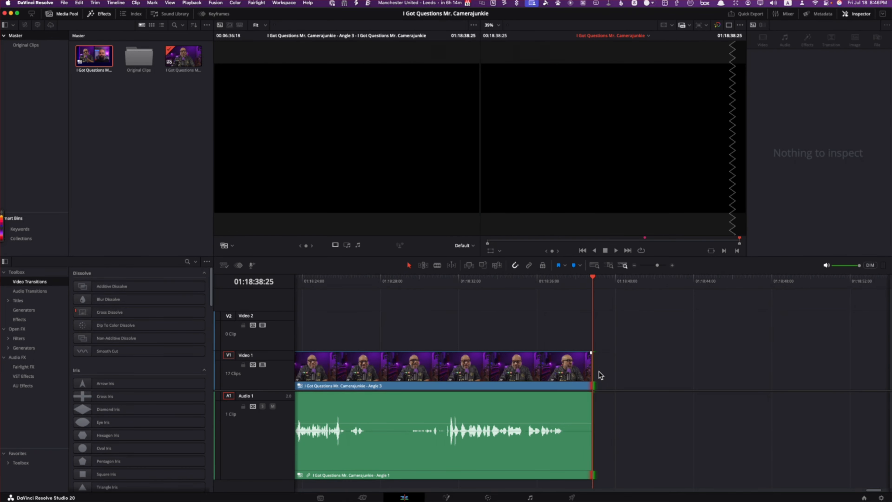
Step: Play the last Angle 3 section from its cut at 01:12:02:10 to locate the next speaking change
key(Up)
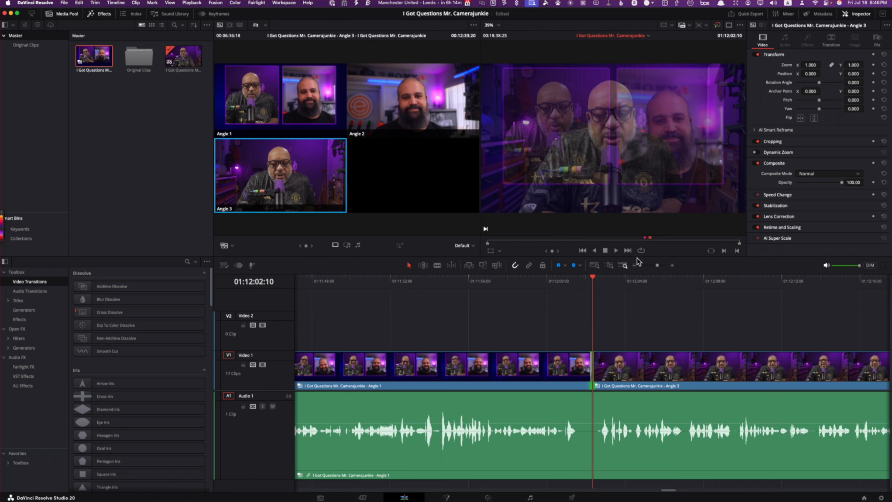
click(616, 250)
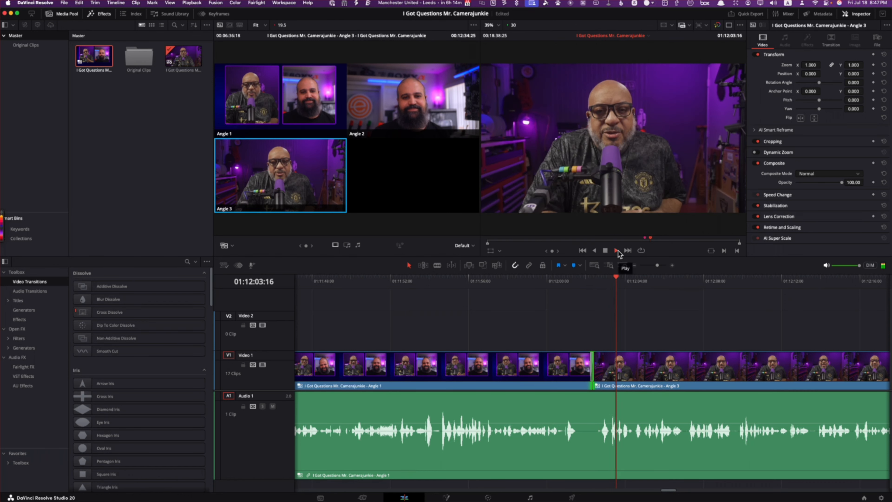
key(l)
key(l)
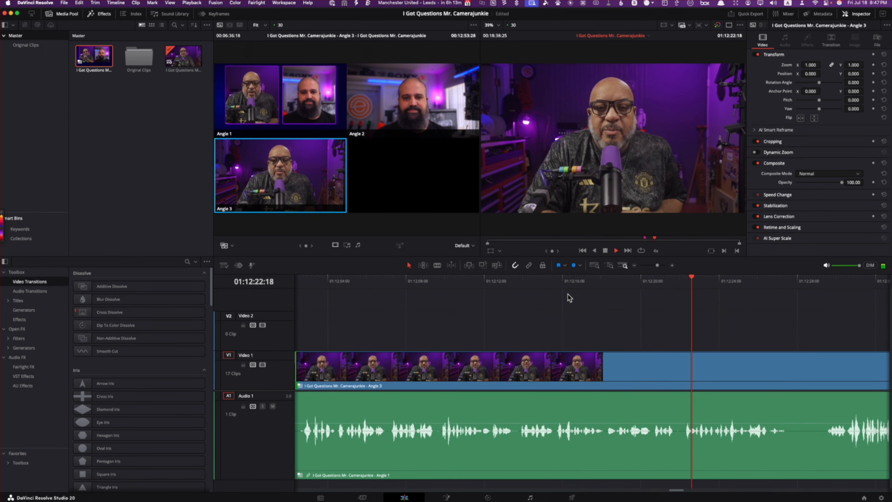
key(k)
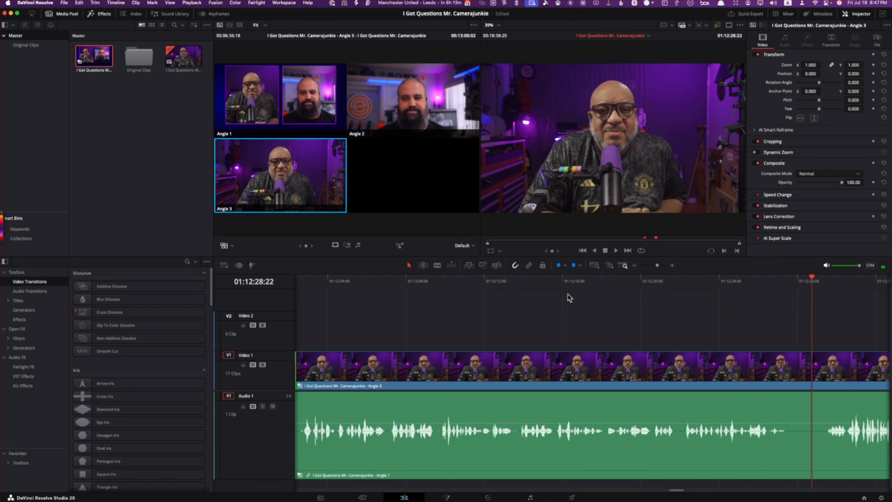
key(space)
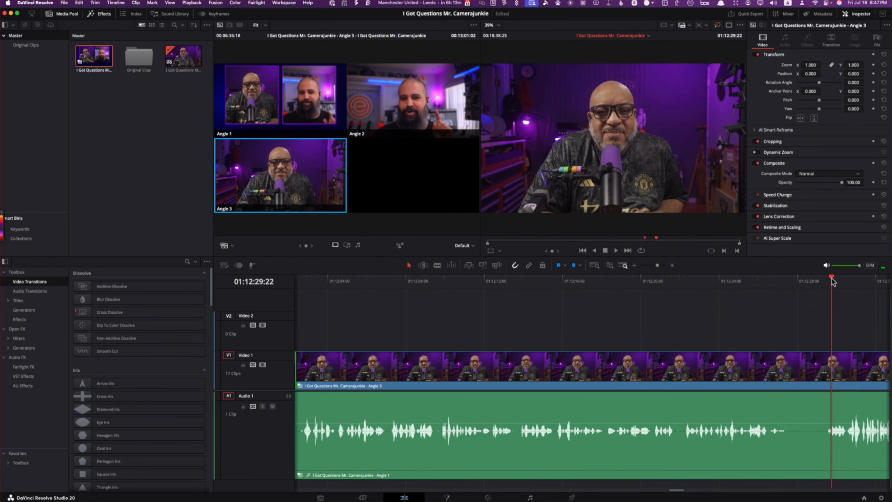
Step: Try an Angle 2 cut at 01:12:29:03 with a 6-frame cross dissolve, preview it, and remove the cut
click(818, 279)
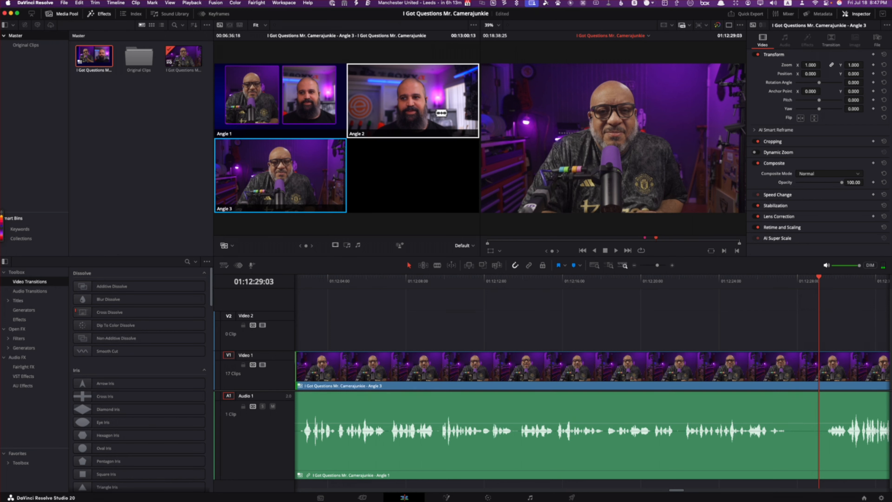
click(441, 113)
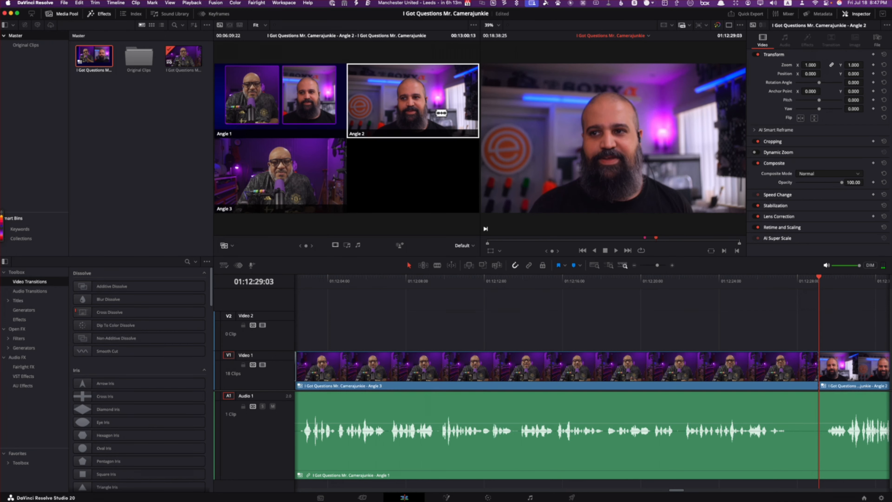
right_click(818, 365)
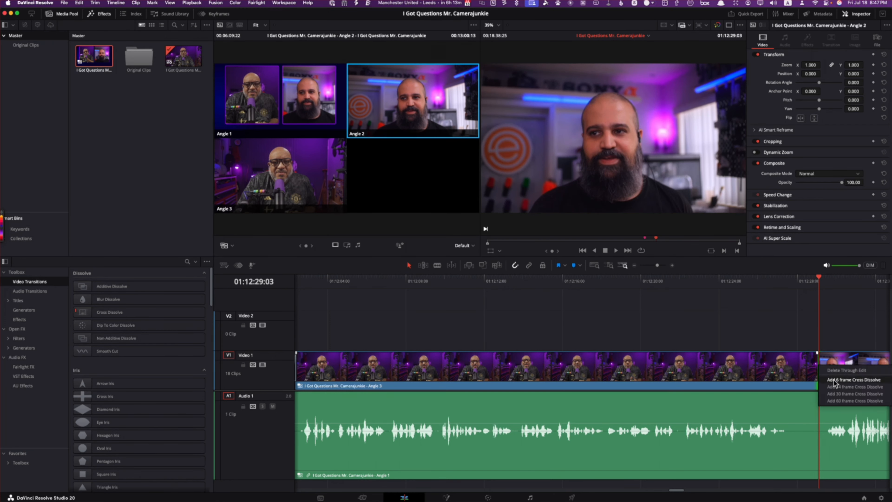
click(834, 380)
click(796, 281)
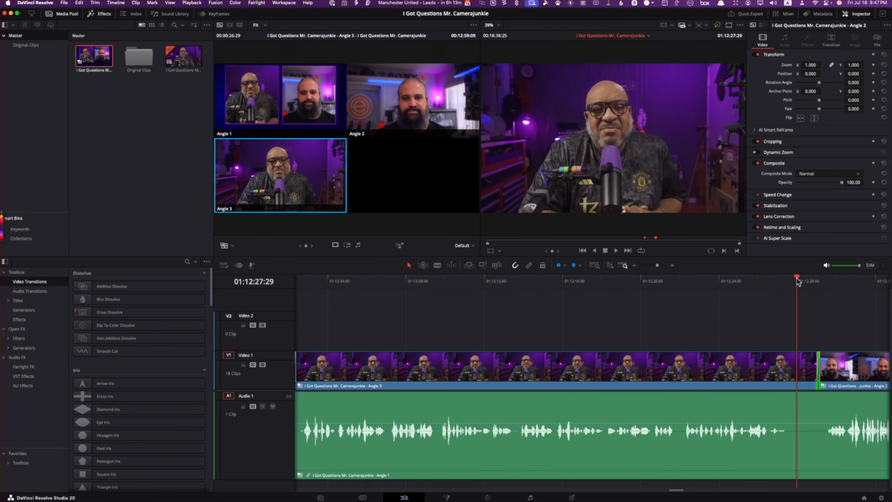
key(space)
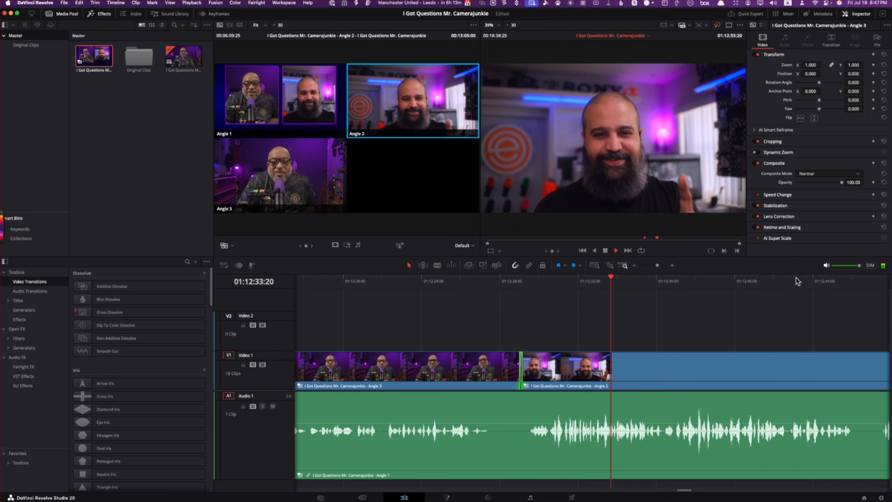
key(space)
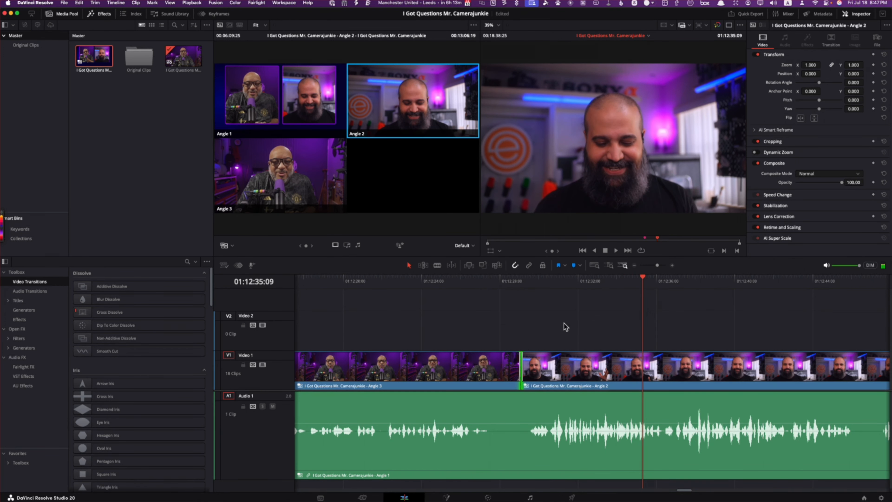
click(520, 379)
key(Delete)
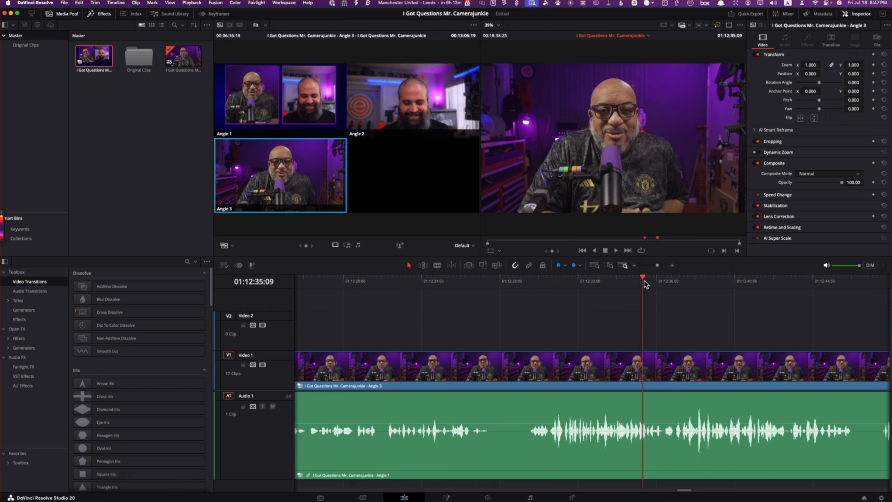
Step: Cut the multicam video to Angle 1 at 01:12:29:04 and to Angle 2 at 01:12:47:11
drag(645, 283, 519, 333)
key(1)
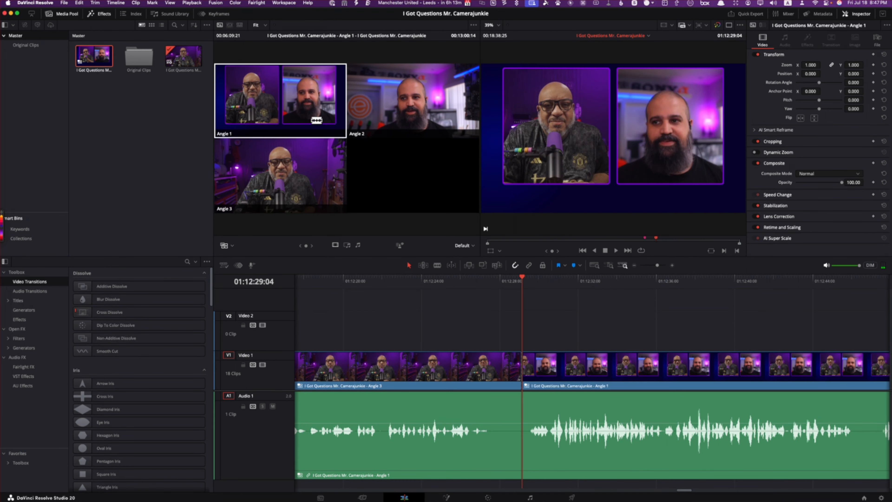
click(863, 278)
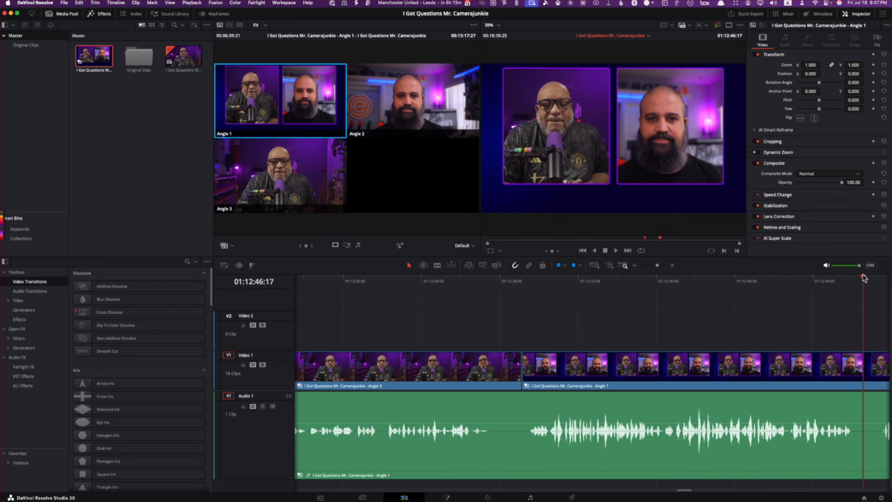
key(space)
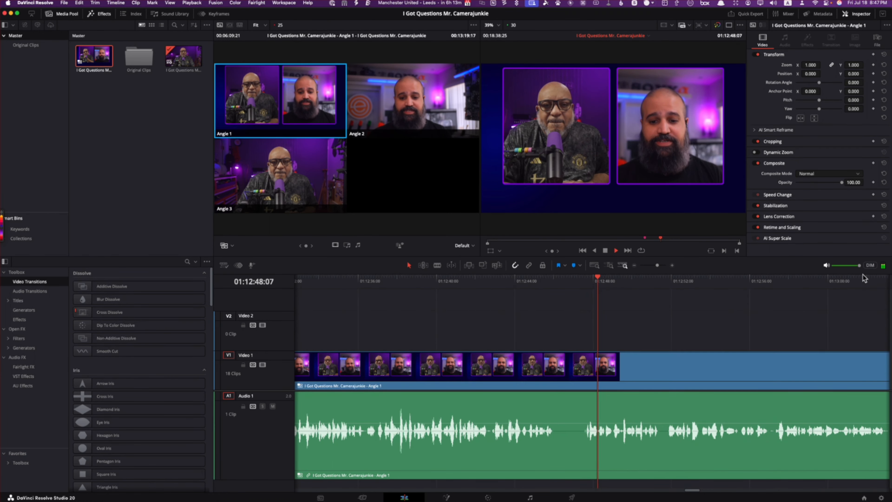
key(space)
drag(600, 276, 580, 276)
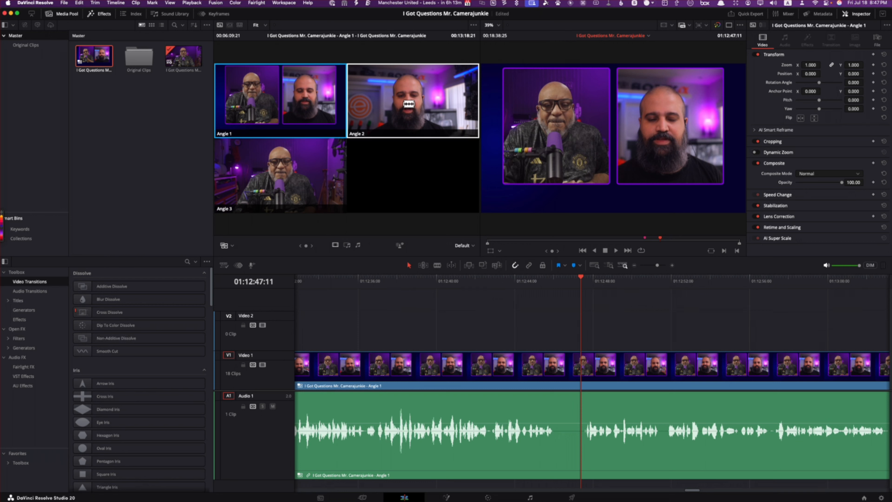
click(411, 104)
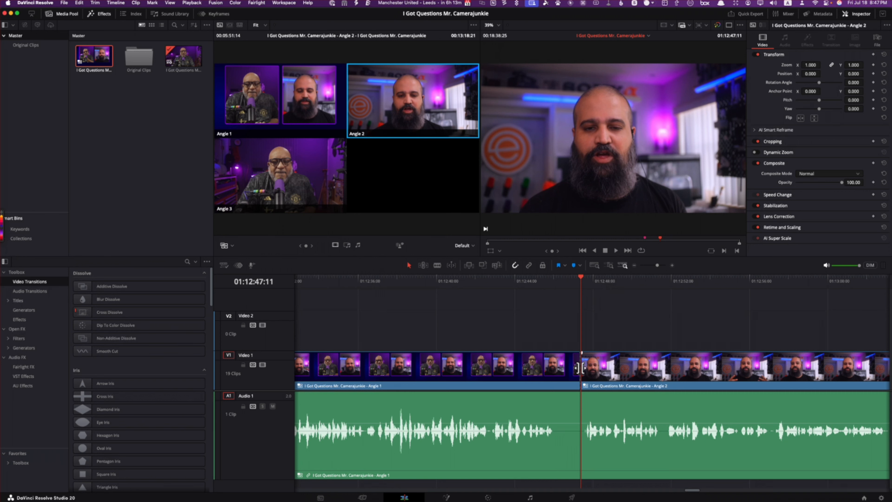
Step: Add a 6-frame cross dissolve to the cut from Angle 1 to Angle 2 at 01:12:47:11 and preview it
right_click(579, 367)
click(597, 384)
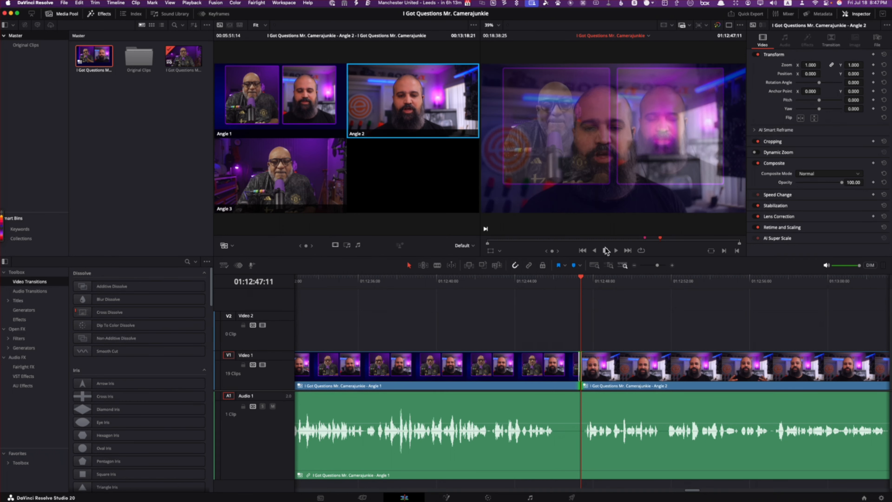
click(616, 250)
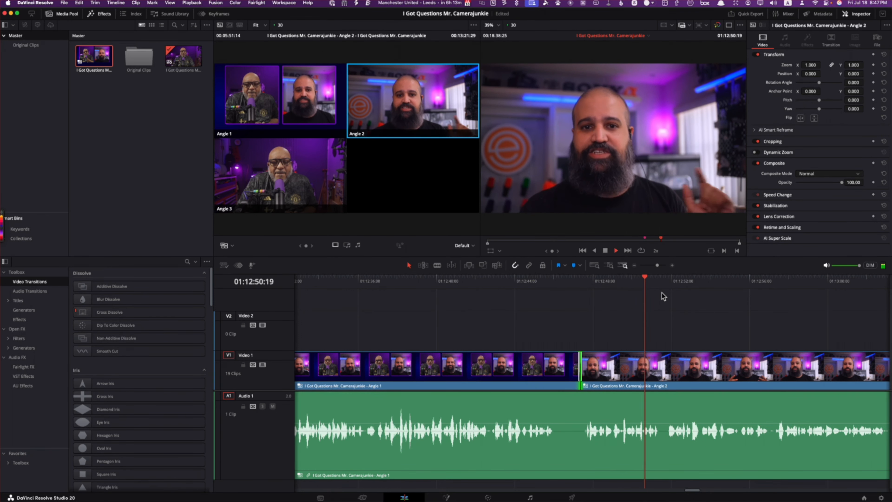
Step: Cut to Angle 1 at about 01:13:10 for the reaction and back to Angle 2 at 01:13:13:17
key(l)
key(l)
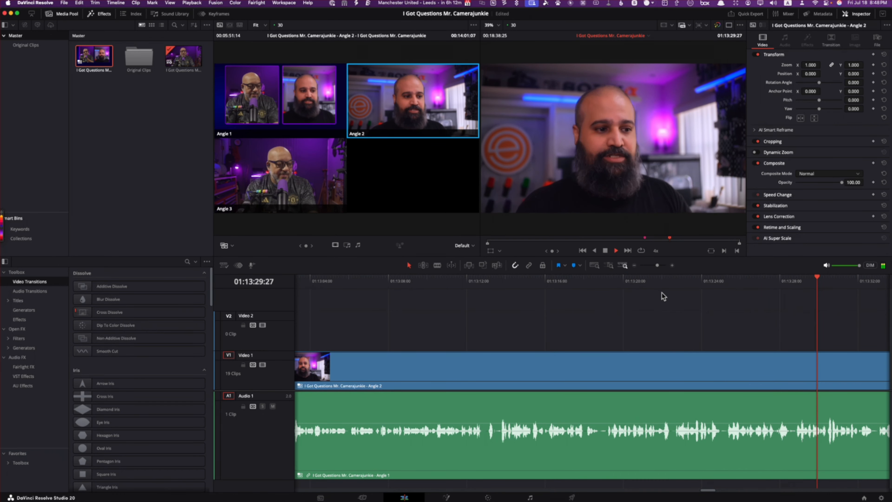
key(space)
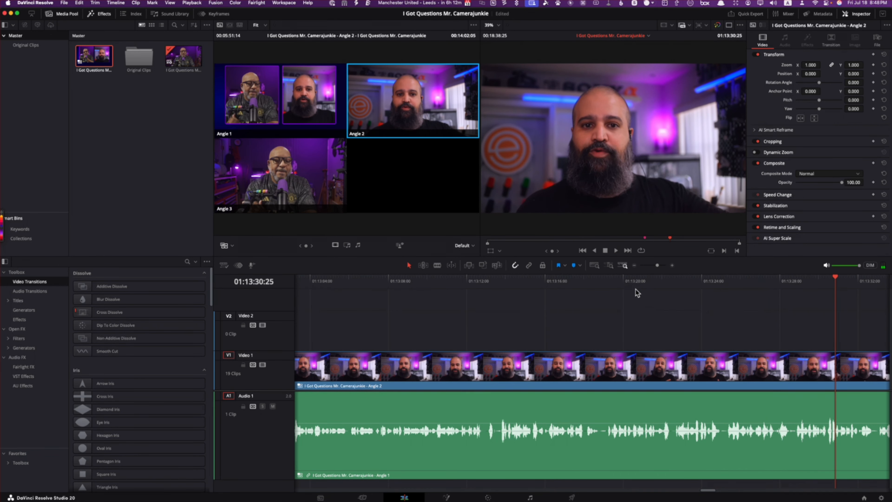
mouse_move(439, 282)
mouse_down()
mouse_move(454, 281)
mouse_move(423, 283)
mouse_up()
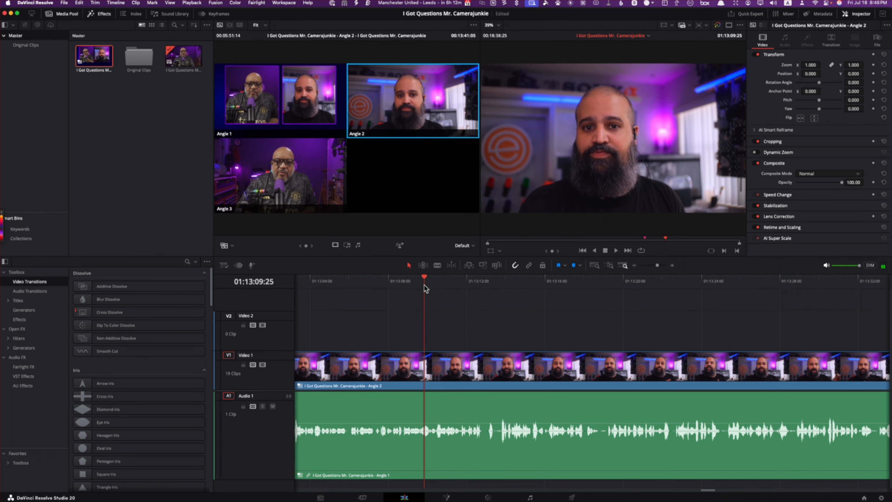
key(space)
click(290, 114)
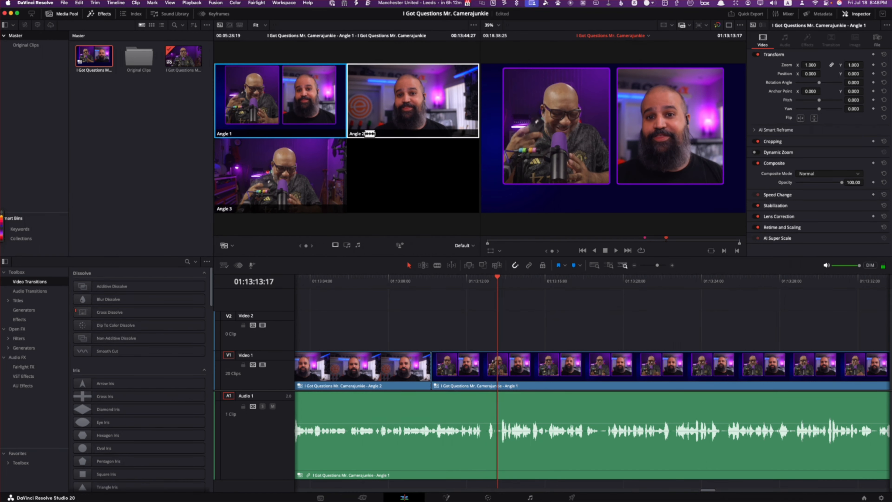
click(407, 102)
Step: Play ahead to the next speaking change and cut from Angle 2 to Angle 1 at 01:14:34:26
key(space)
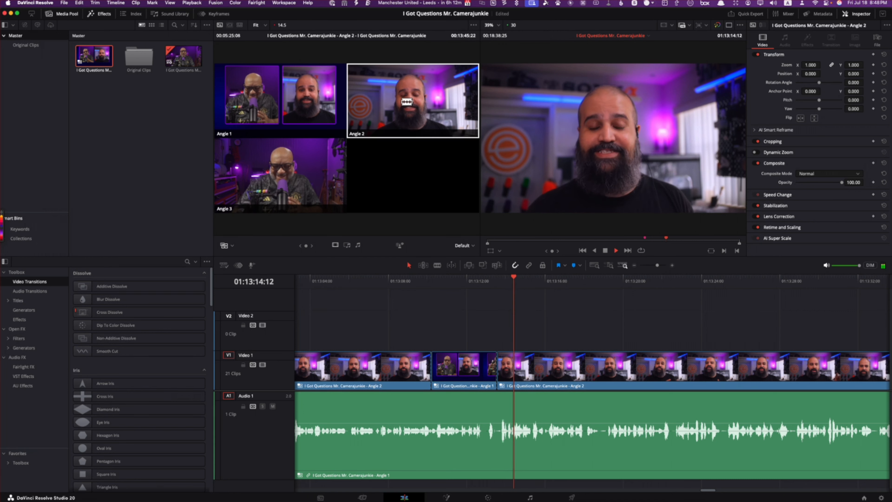
key(l)
key(l)
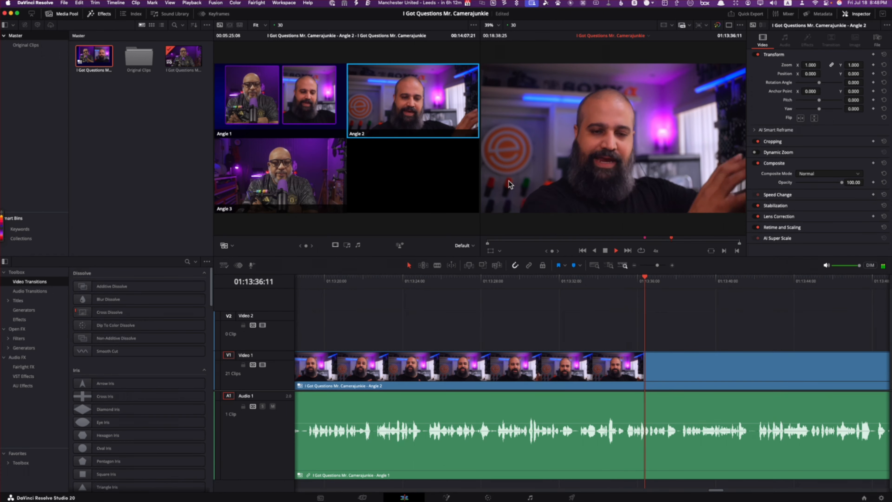
key(l)
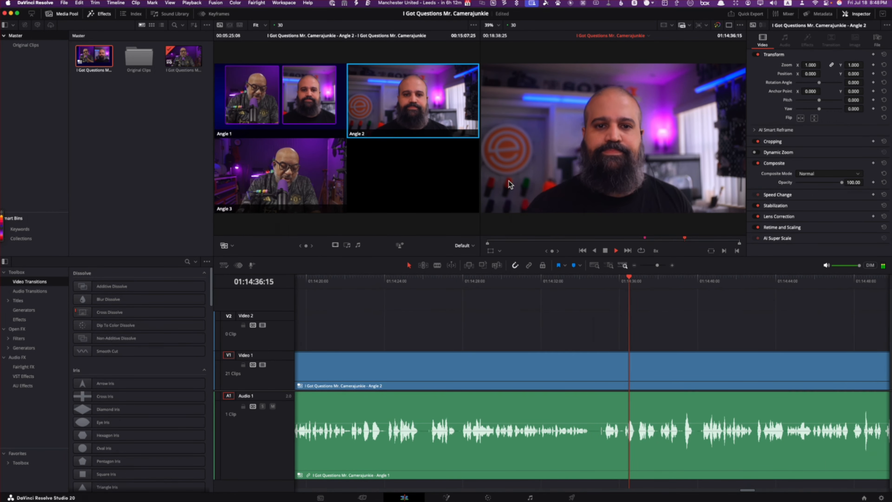
key(space)
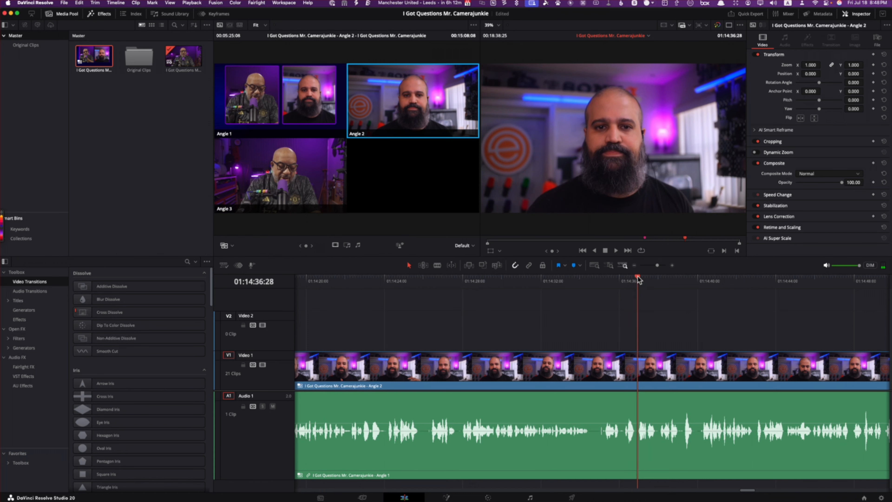
drag(638, 279, 590, 287)
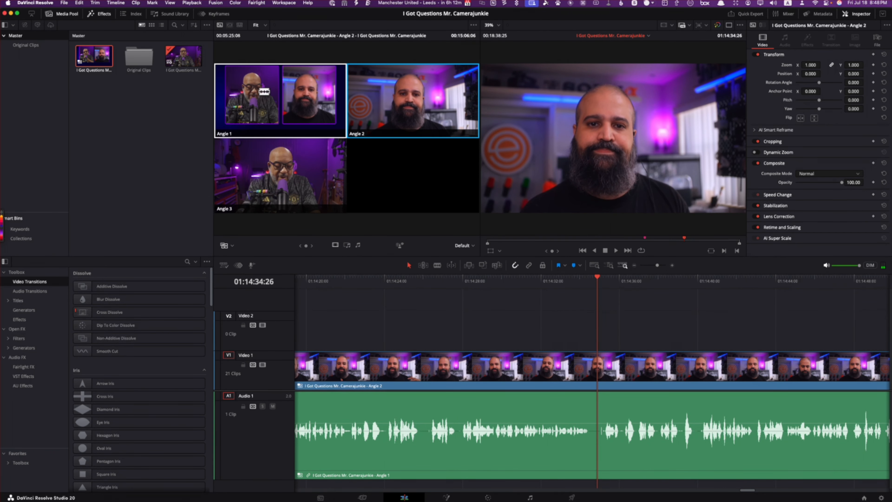
click(264, 91)
Step: Play through the Angle 1 section at increased speed and cut to Angle 2 at 01:15:49:02
key(l)
key(l)
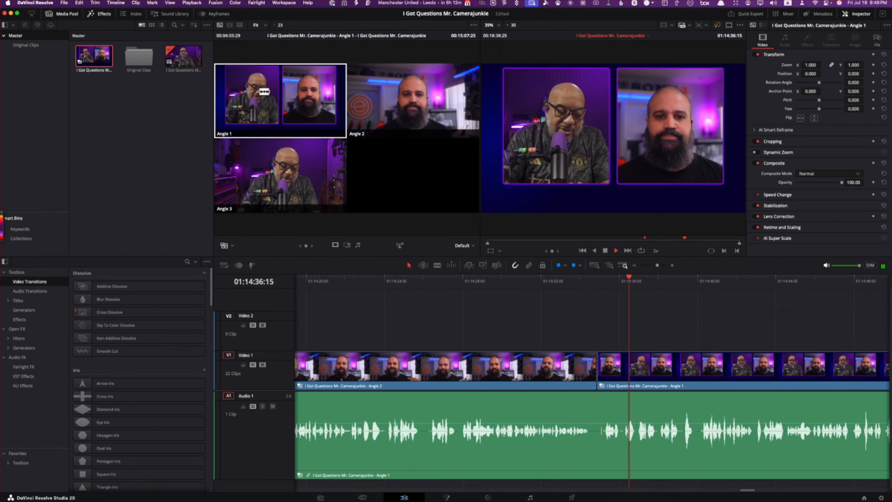
key(l)
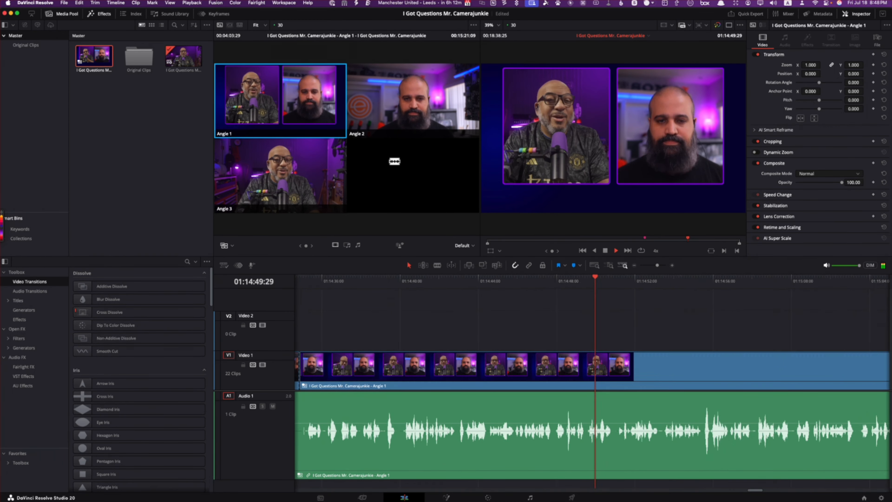
key(l)
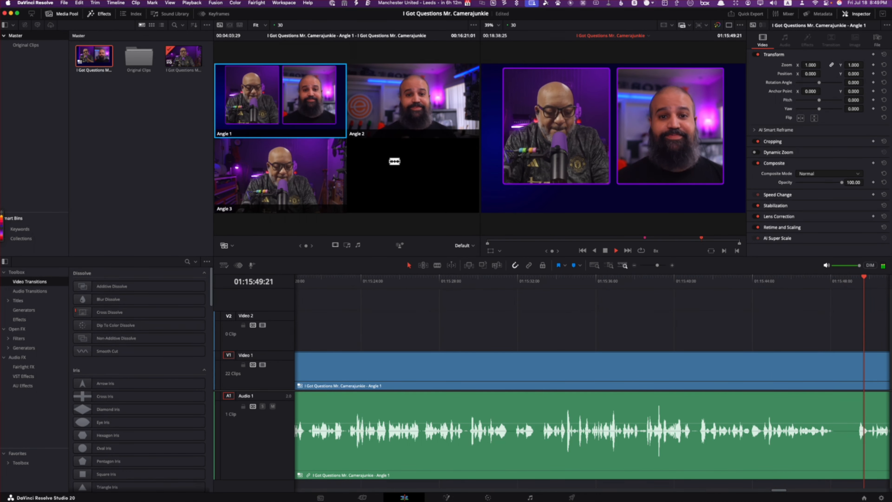
key(space)
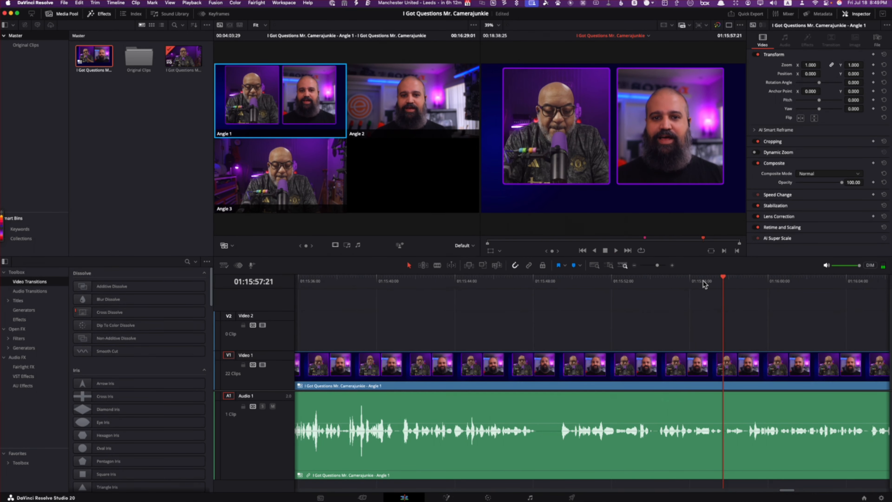
drag(729, 281, 554, 312)
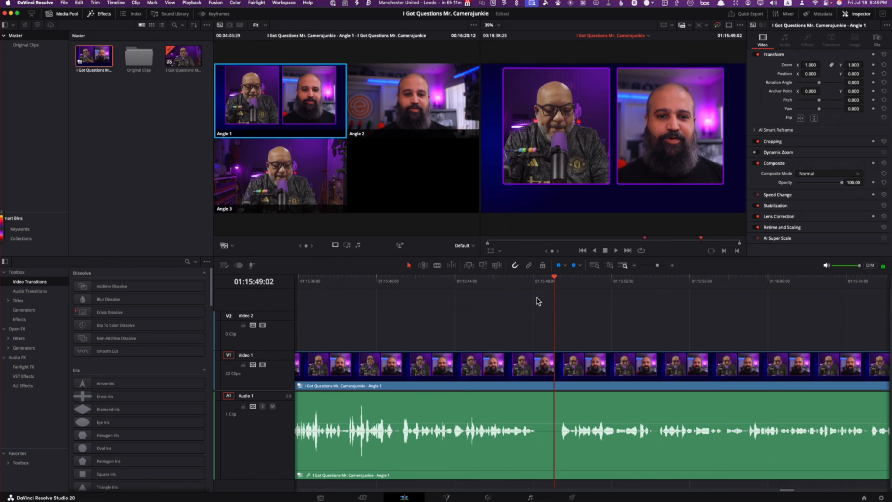
click(416, 115)
Step: Review the Angle 2 section after 01:15:49:02 for the next switch point and park the playhead at 01:16:22:16
key(space)
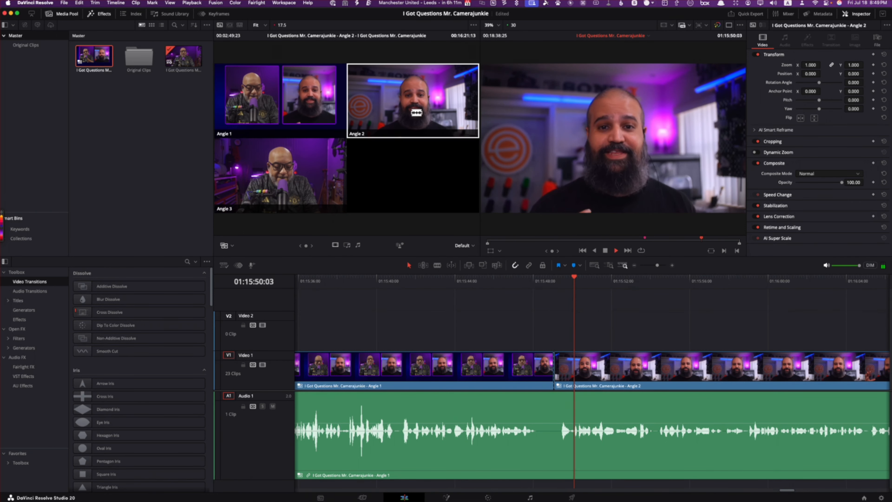
key(l)
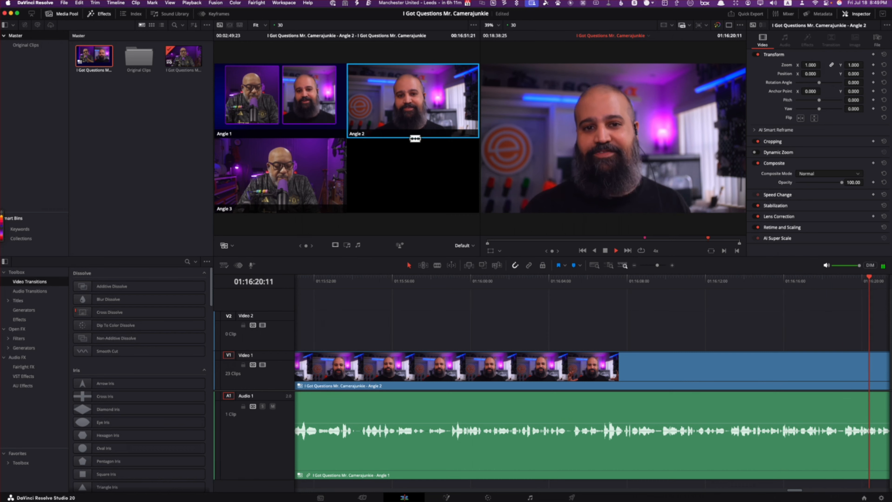
key(l)
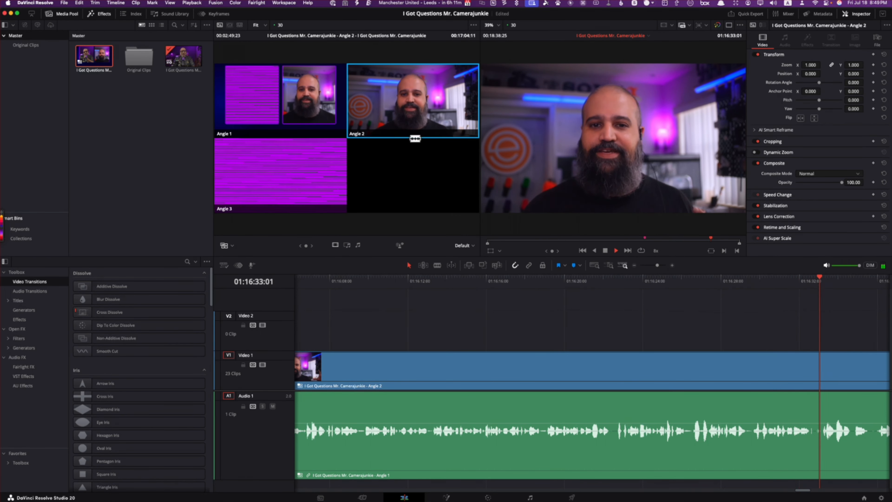
key(k)
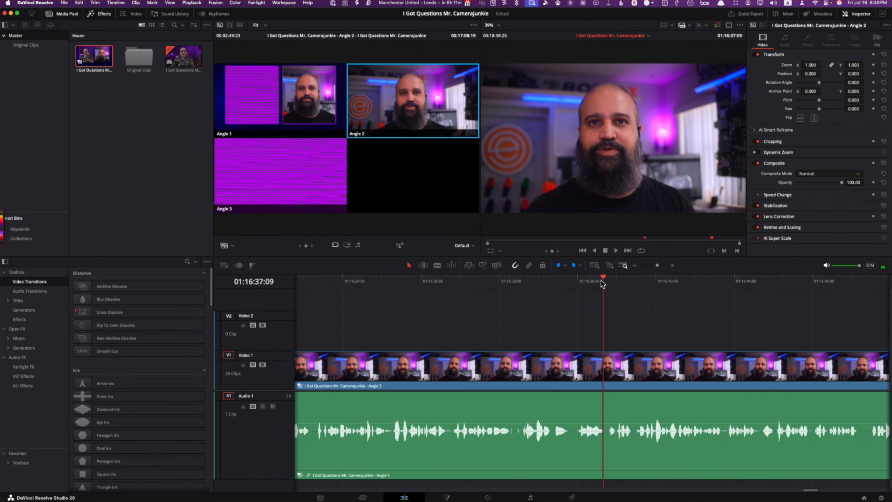
drag(603, 280, 413, 303)
key(l)
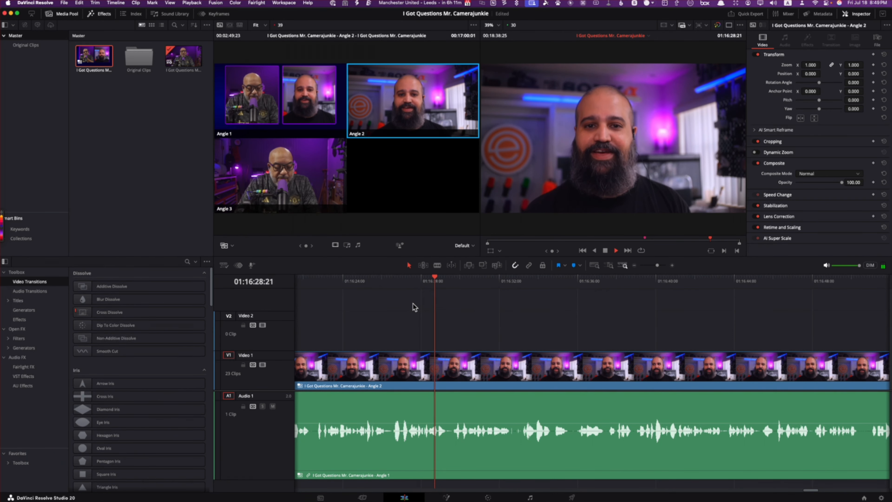
key(k)
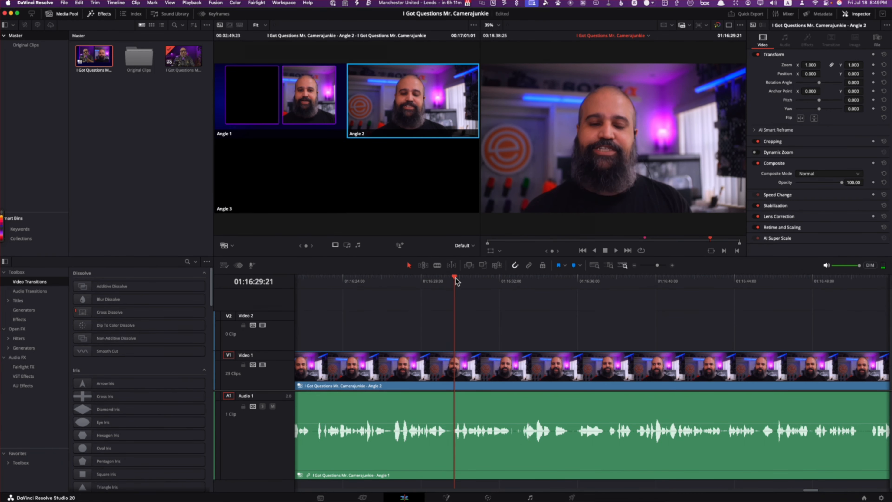
drag(455, 280, 358, 281)
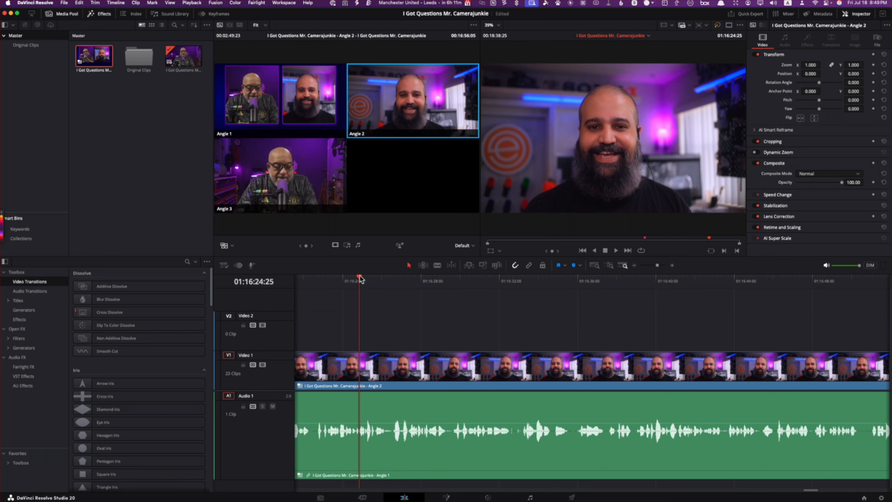
drag(361, 280, 314, 280)
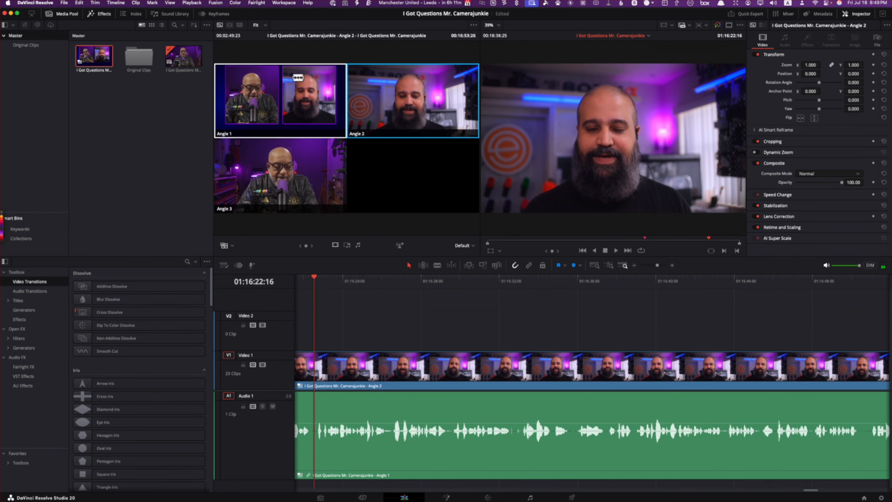
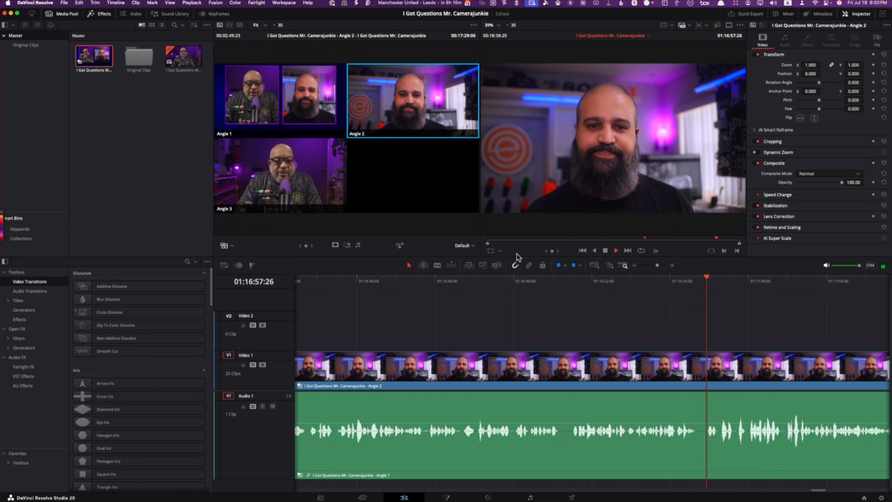
Step: Move the playhead back to 01:16:57:21 and cut from Angle 2 to Angle 1 there
click(605, 251)
drag(709, 279, 703, 283)
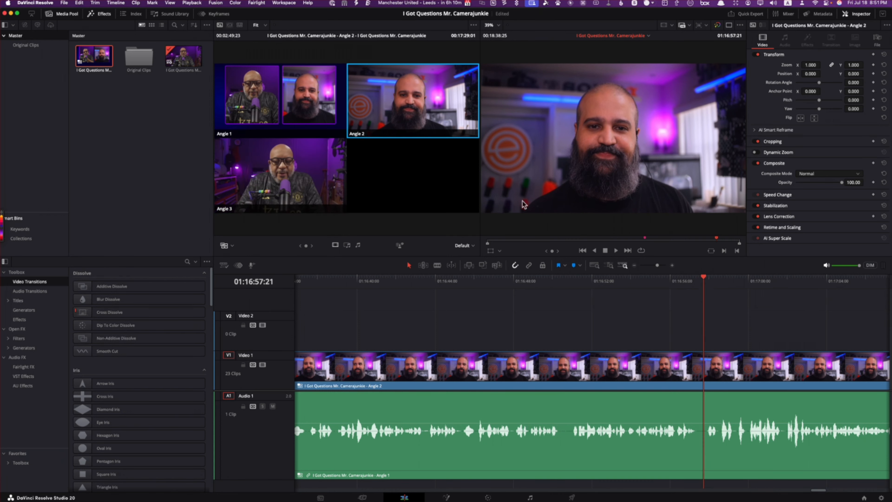
click(284, 94)
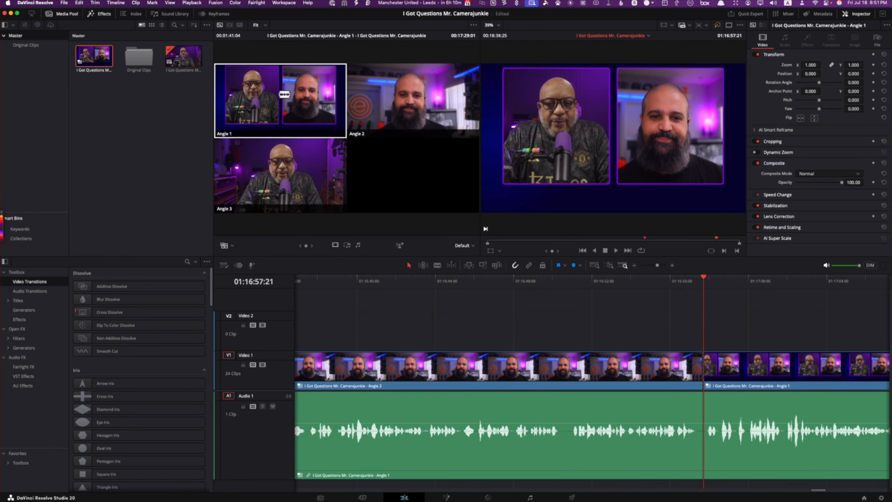
Step: Play through the section after the new cut, return to 01:16:57:21 and undo the switch to Angle 1
key(space)
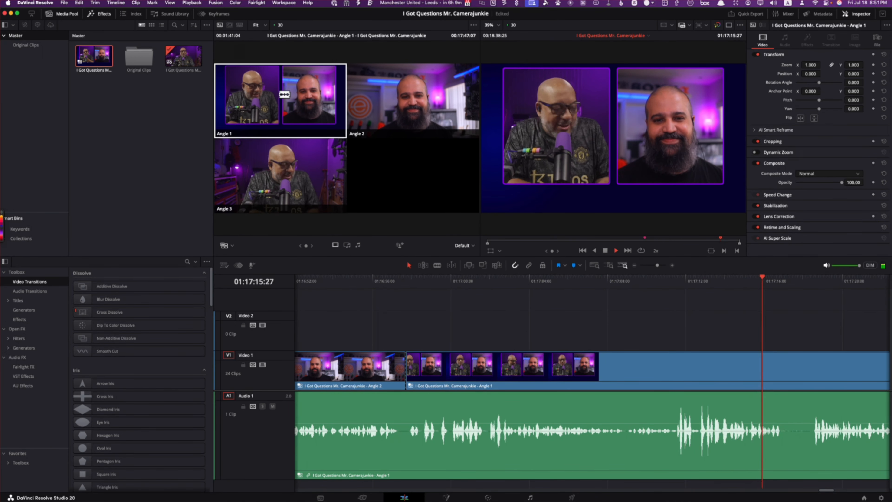
key(space)
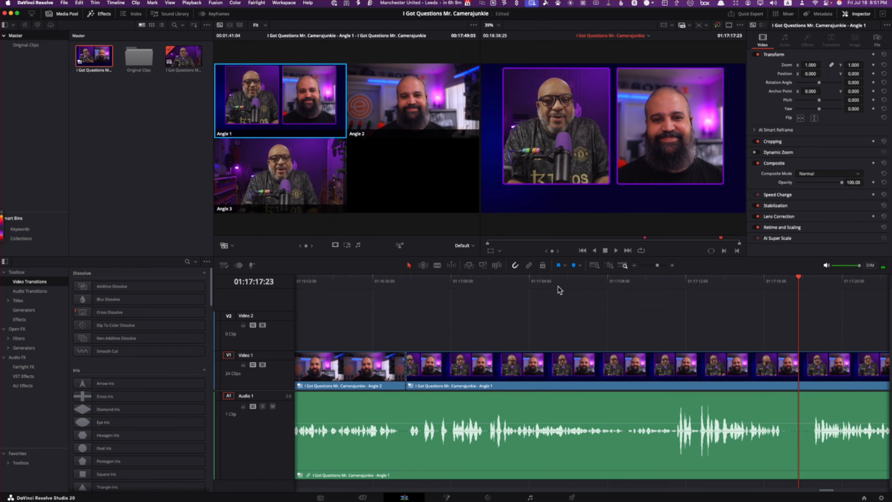
click(647, 296)
key(space)
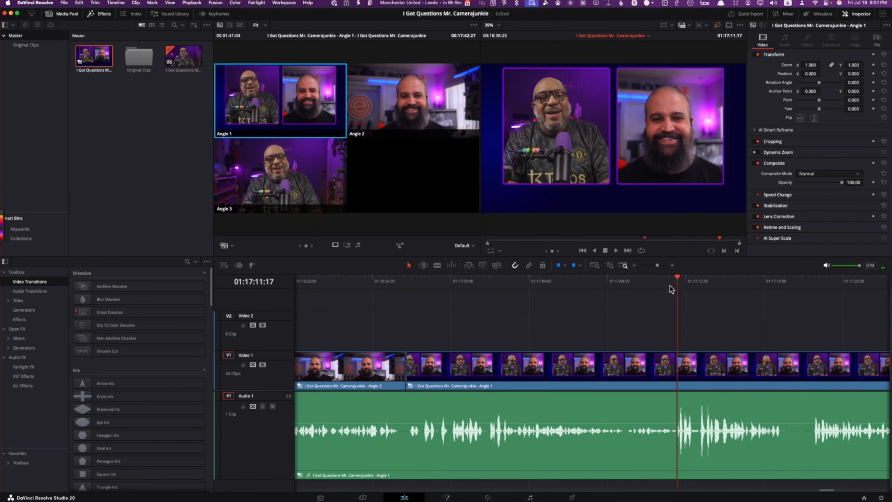
drag(678, 277, 405, 332)
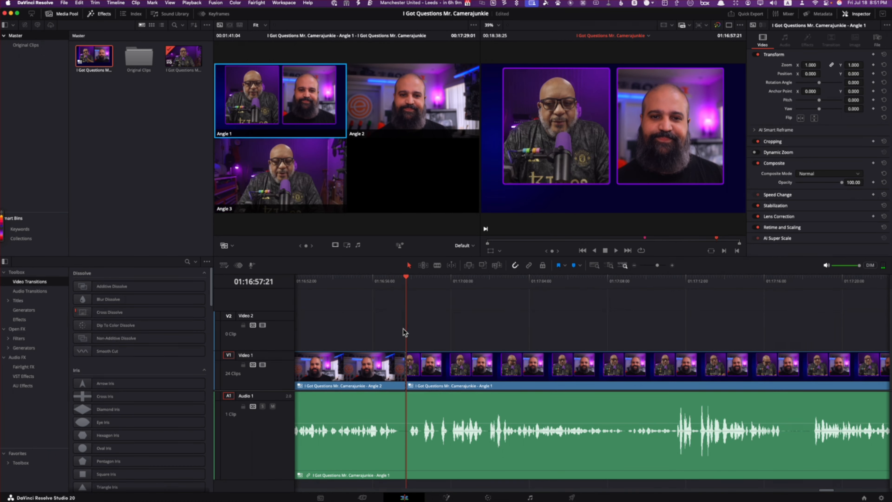
key(2)
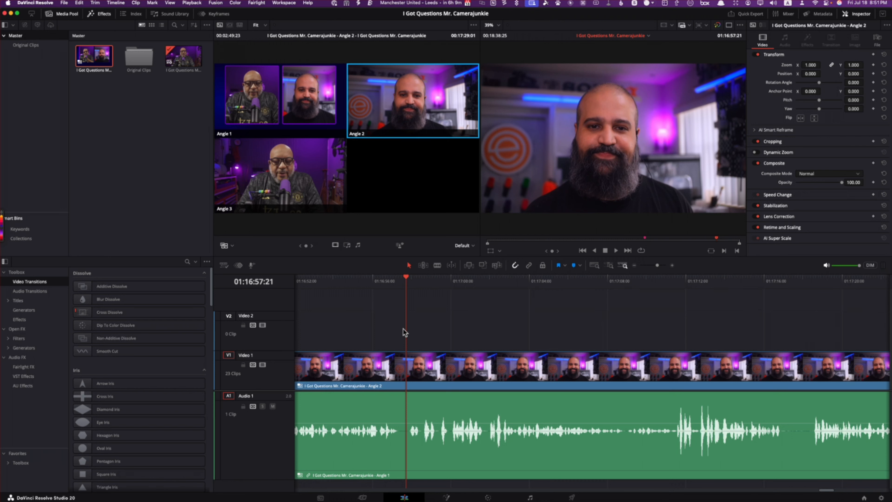
Step: Split video and audio at 01:16:57:21 and 01:17:18:15, and ripple delete the section between the two cuts
key(super+b)
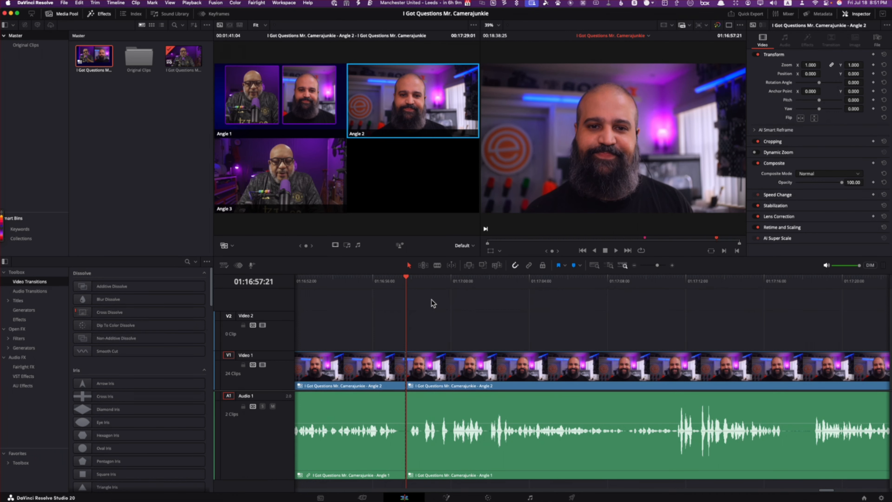
click(666, 281)
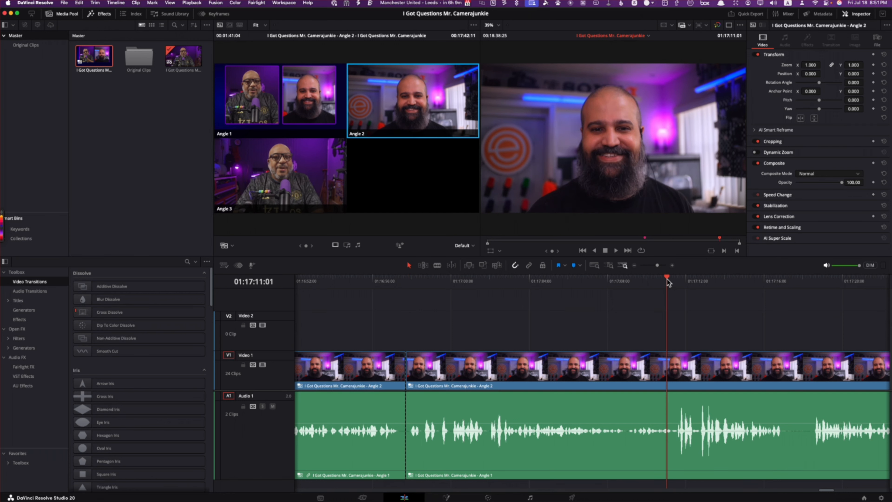
key(space)
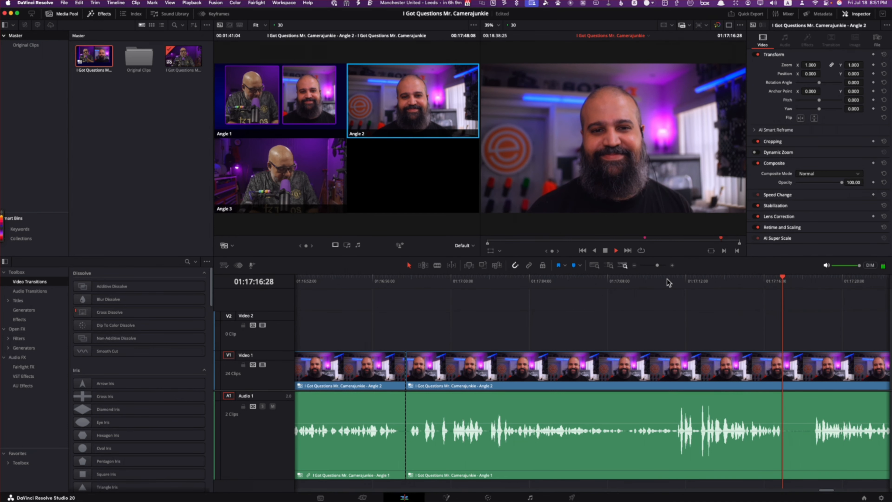
key(space)
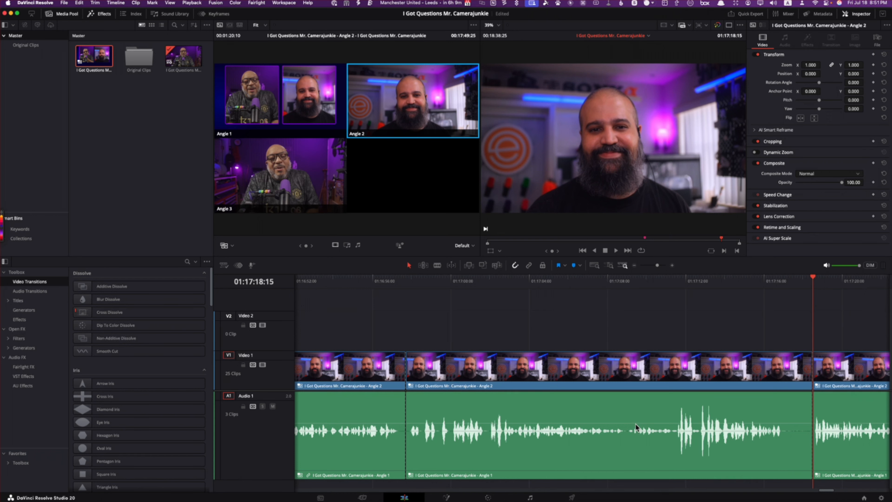
click(634, 450)
key(BackSpace)
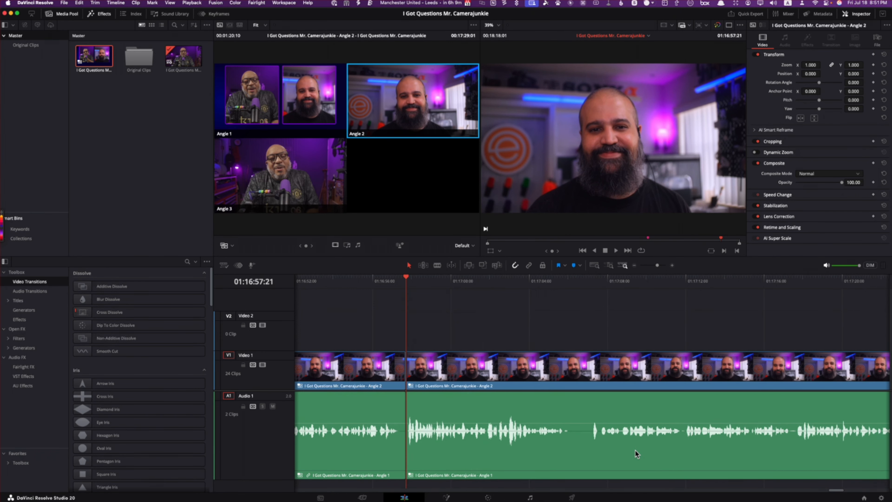
Step: Switch the clip starting at 01:16:57:21 to Angle 1 and add a 6-frame cross dissolve at its opening video cut
right_click(407, 363)
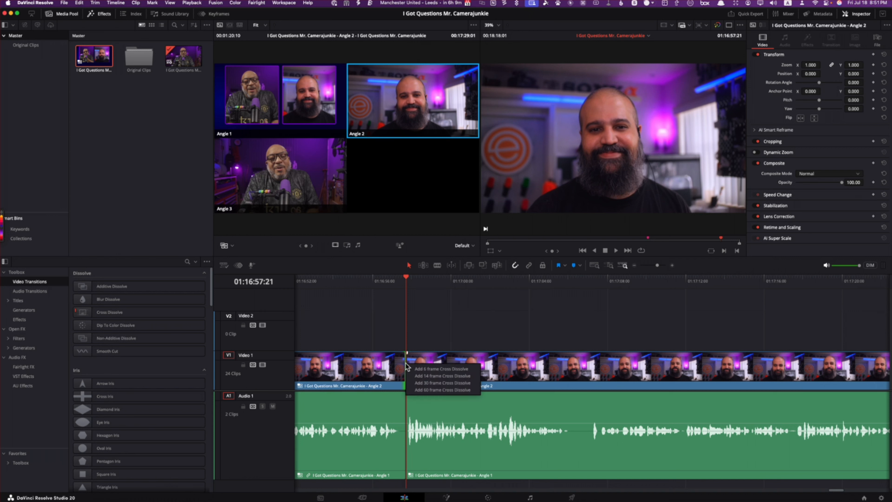
click(437, 358)
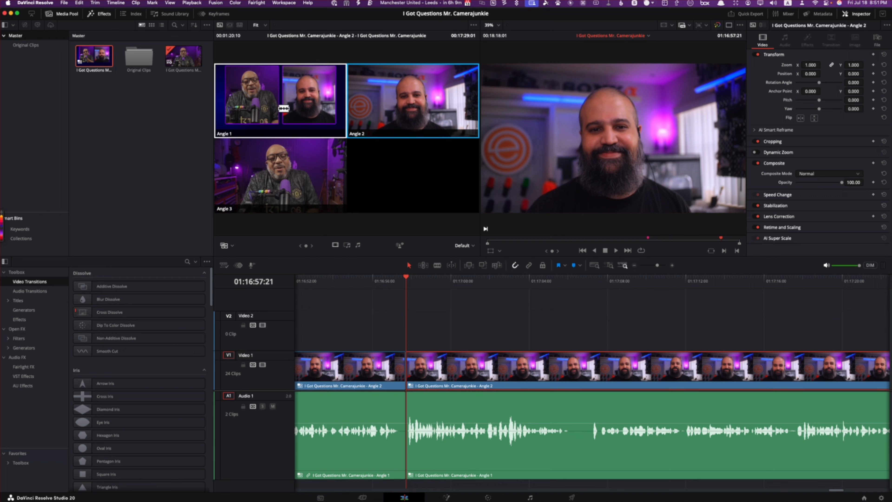
click(284, 108)
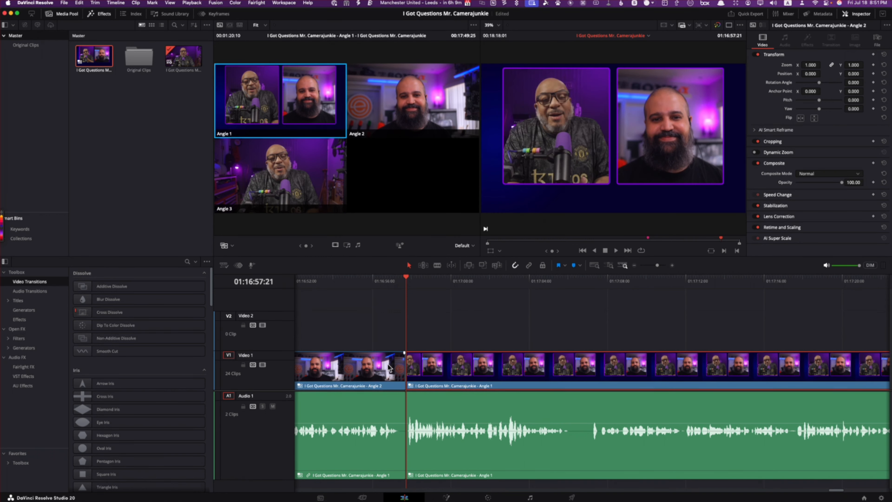
right_click(406, 375)
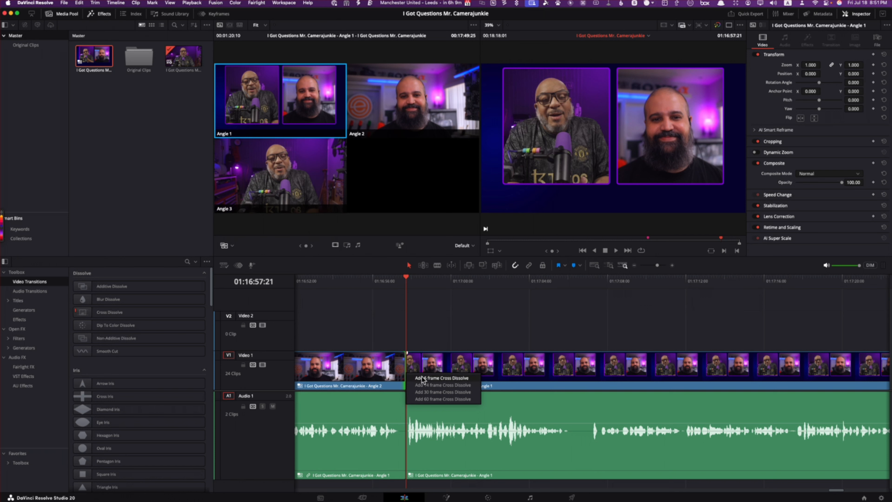
click(422, 378)
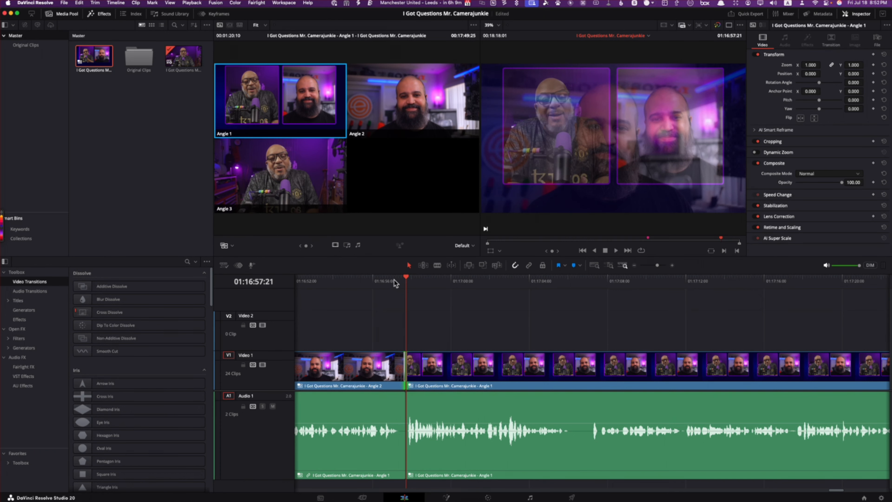
Step: Play through the new dissolve to the next speaking change and cut to Angle 2 at 01:17:06:21
click(394, 280)
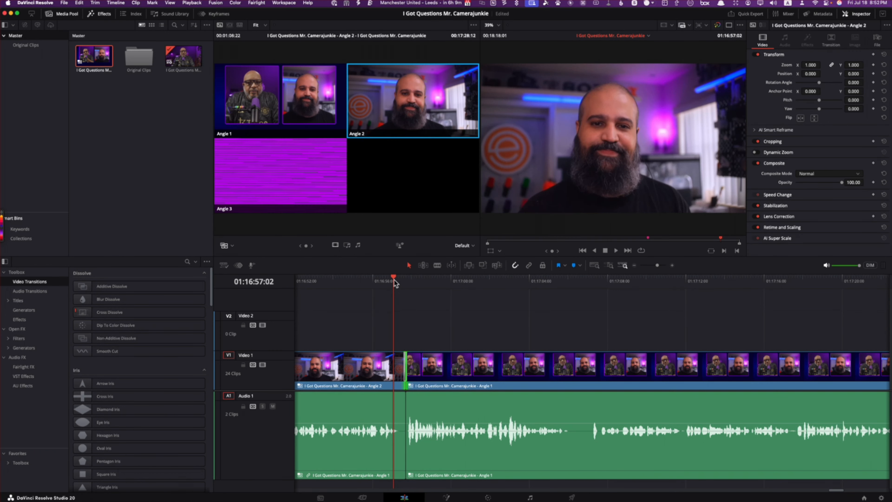
key(space)
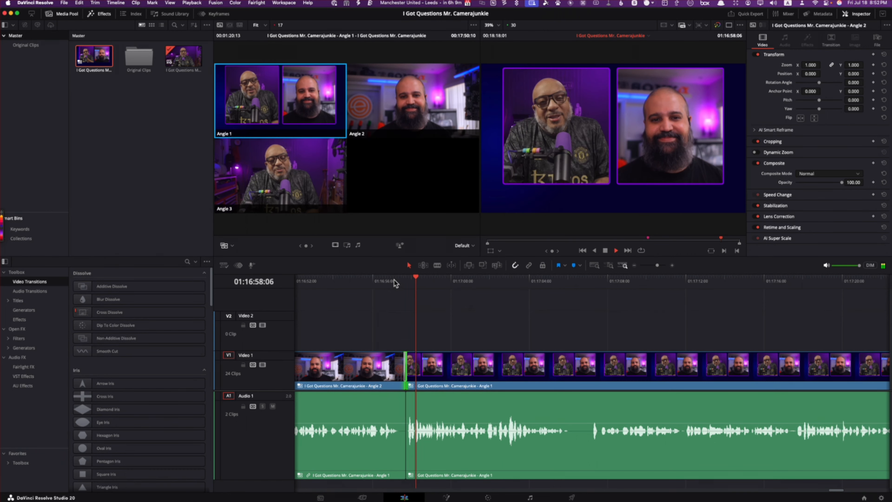
click(393, 281)
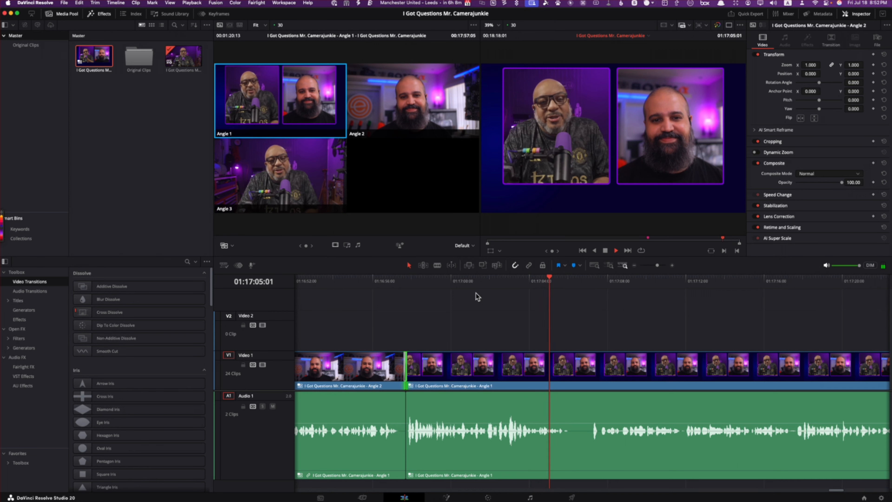
key(space)
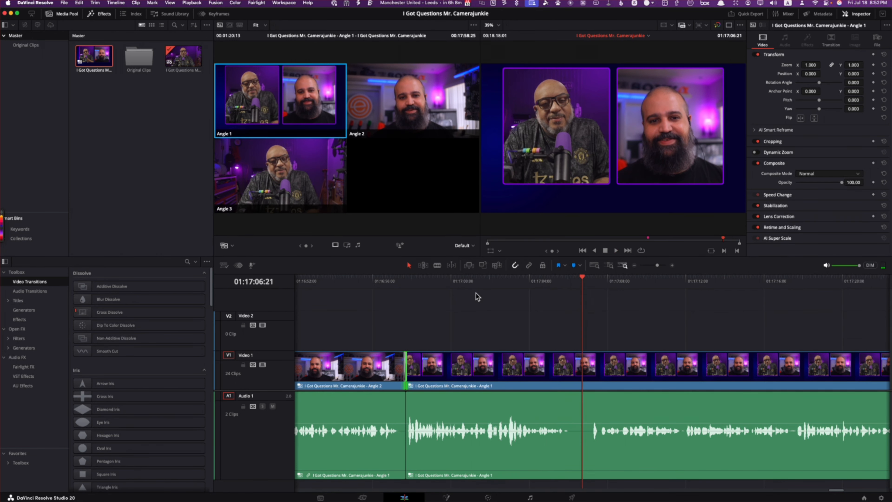
click(434, 108)
Step: Play the Angle 2 section at increased speed to the next speaking change and cut to Angle 1 at 01:17:35:09
key(space)
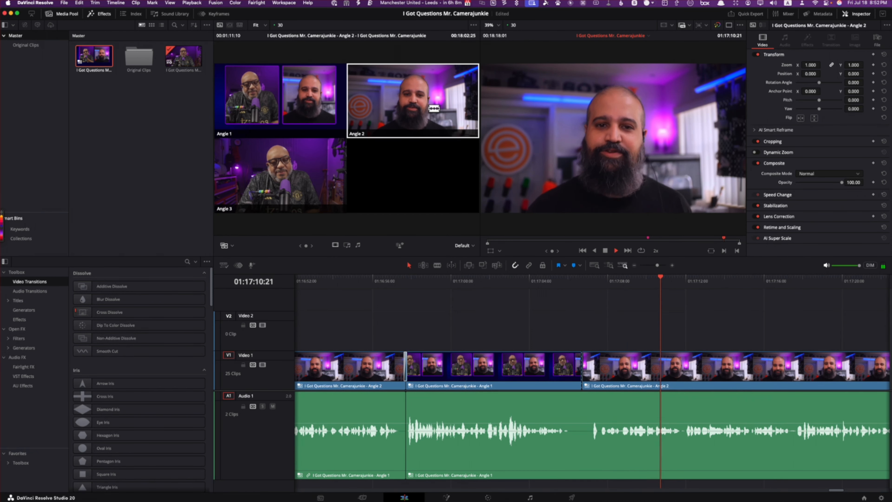
key(l)
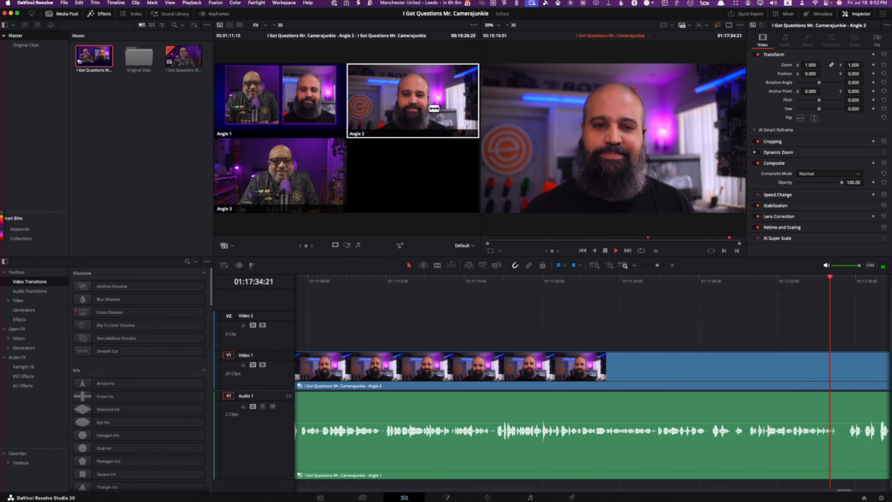
key(k)
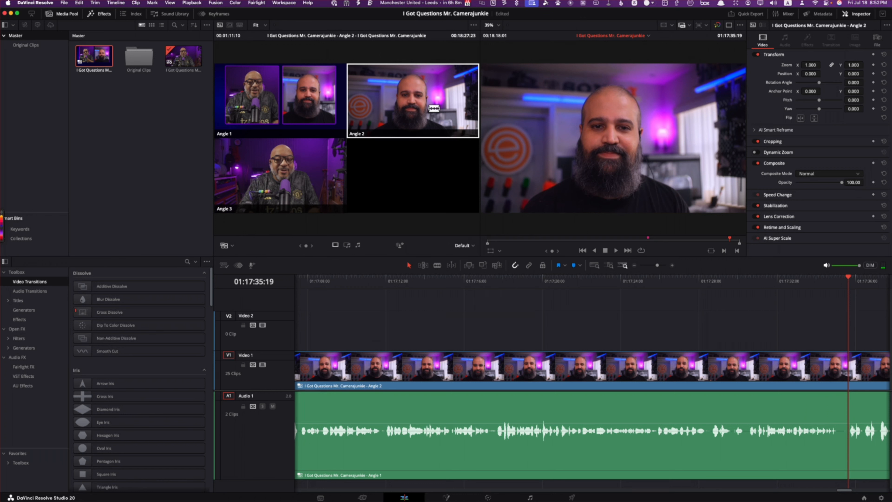
key(l)
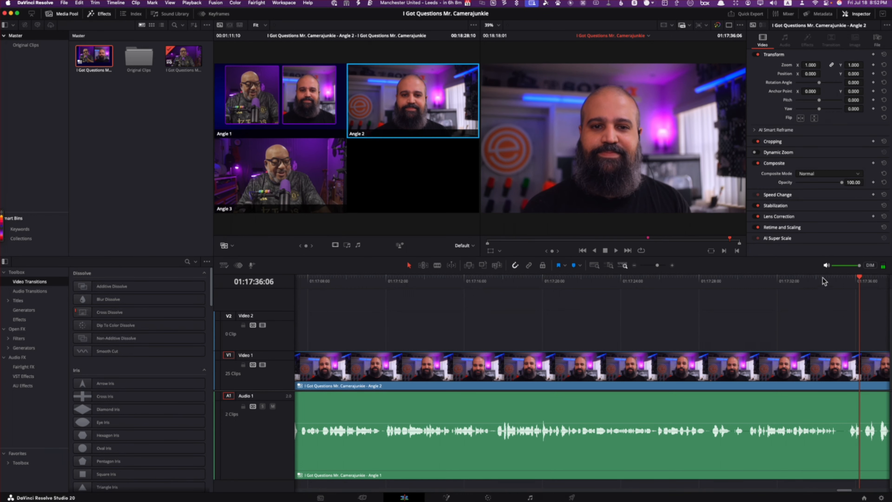
drag(859, 278, 841, 286)
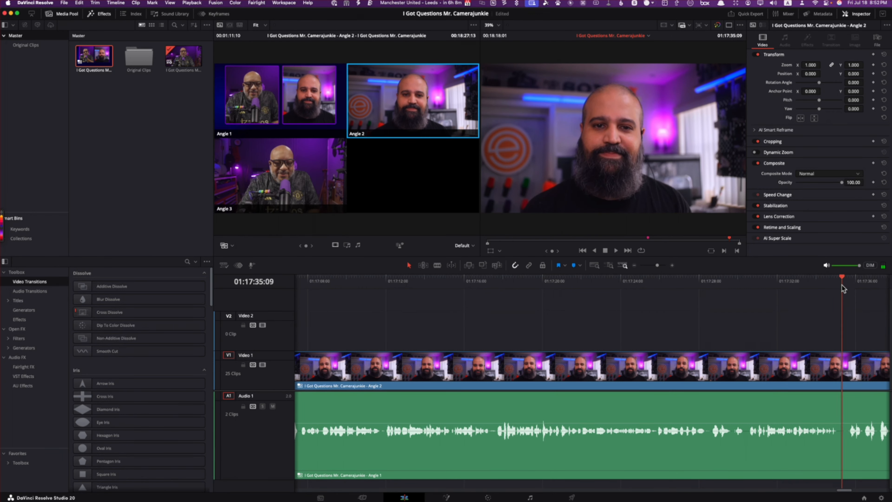
click(286, 86)
Step: Review the Angle 1 section after 01:17:35:09 and cut to Angle 3 at 01:17:39:14
key(l)
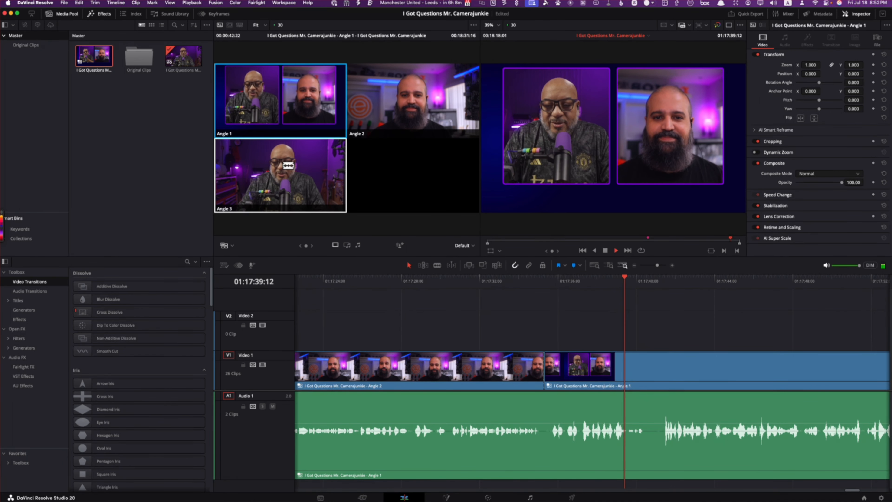
key(space)
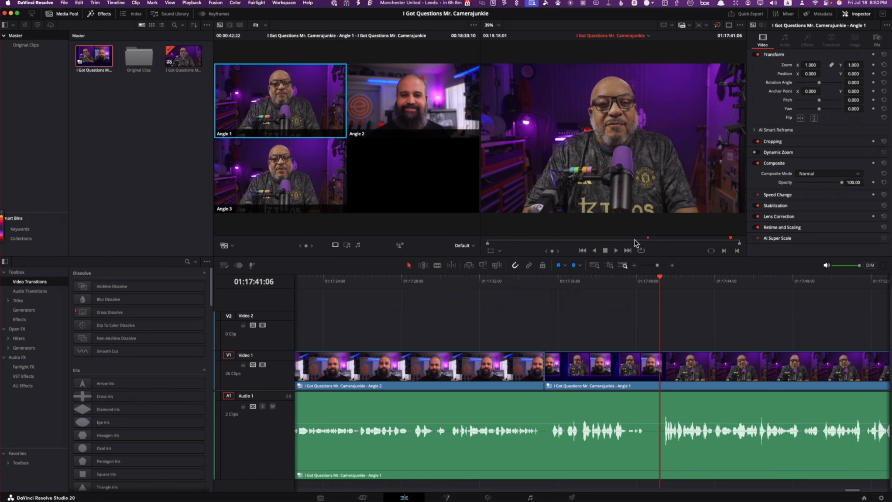
drag(663, 279, 545, 295)
key(space)
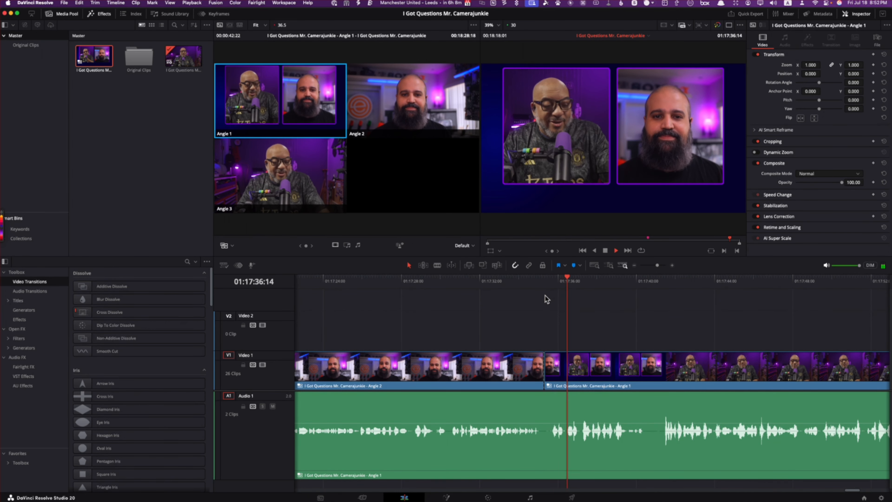
key(space)
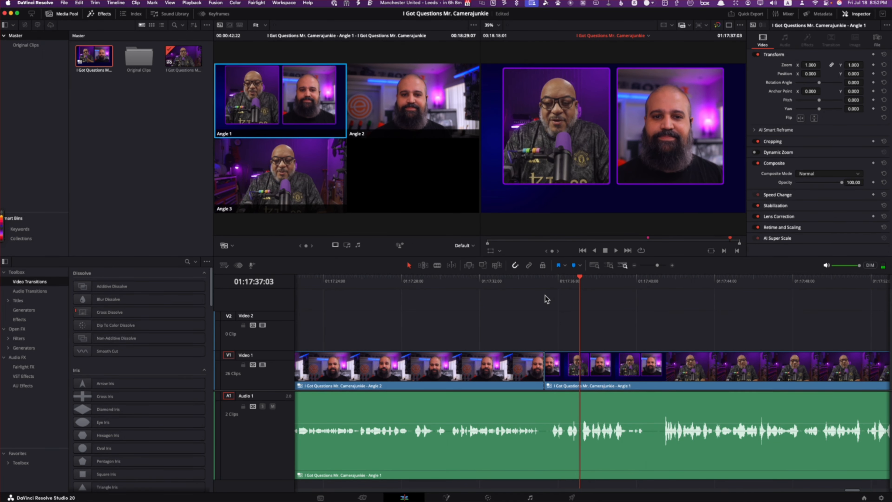
key(space)
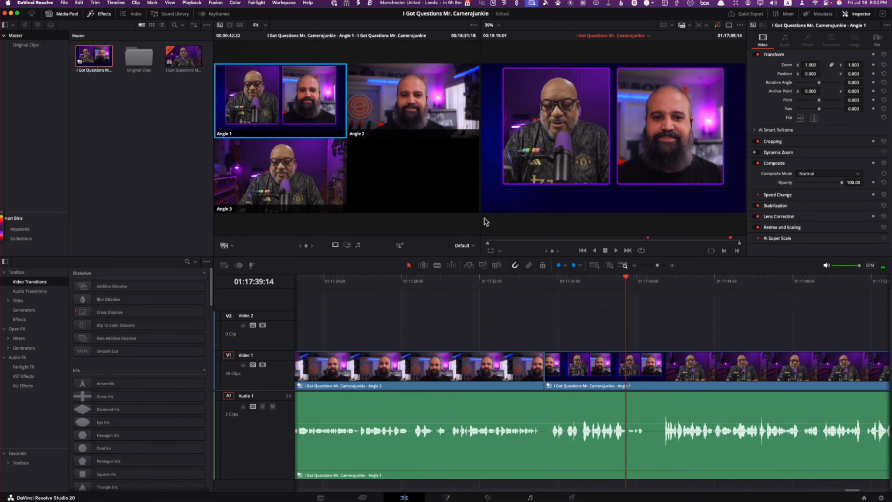
click(314, 178)
Step: Review the opening of the Angle 3 section and split the video and audio at 01:17:39:14
key(space)
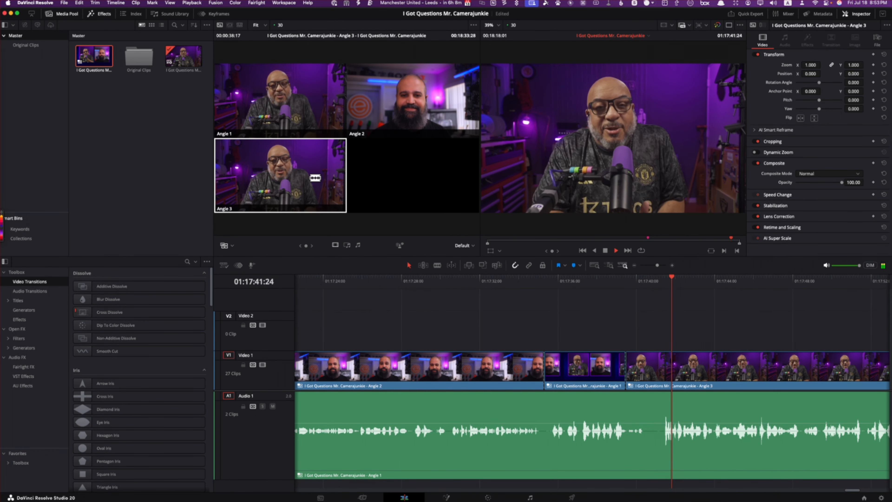
key(space)
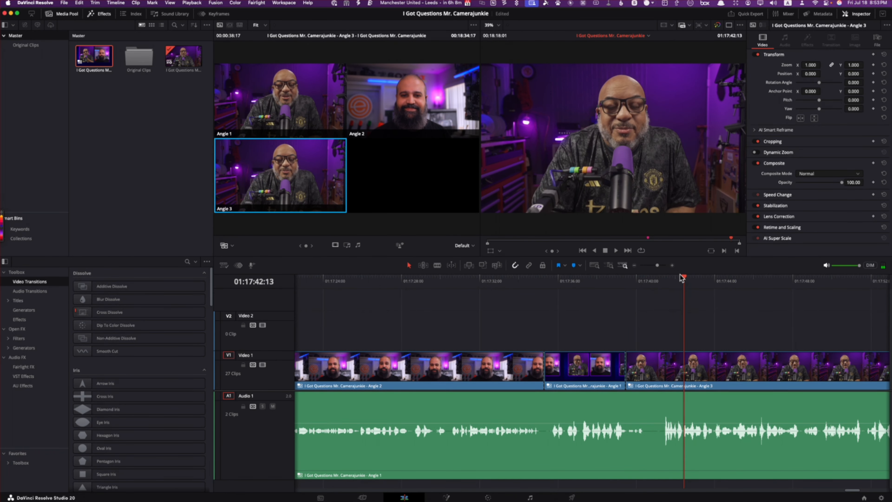
drag(685, 279, 626, 284)
key(space)
key(space)
key(super+b)
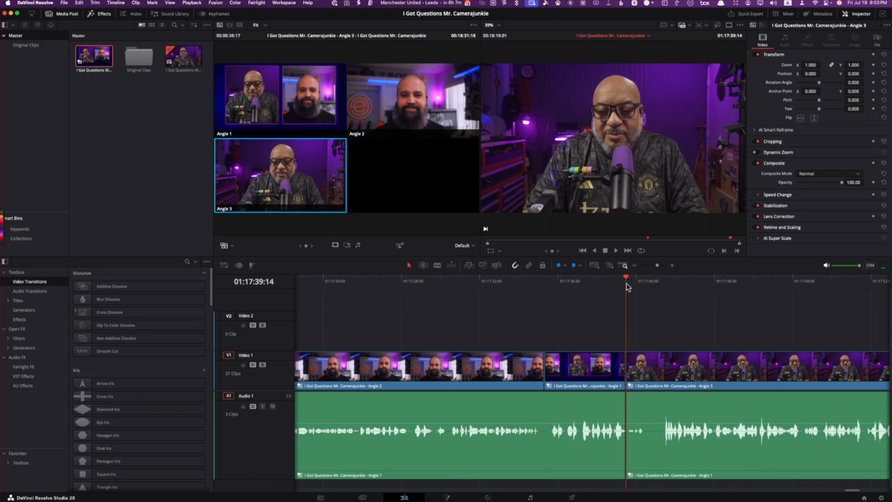
Step: Split the clips at 01:17:41:10 and ripple-delete the pause between 01:17:39:14 and that cut
click(667, 283)
drag(668, 280, 662, 283)
key(super+b)
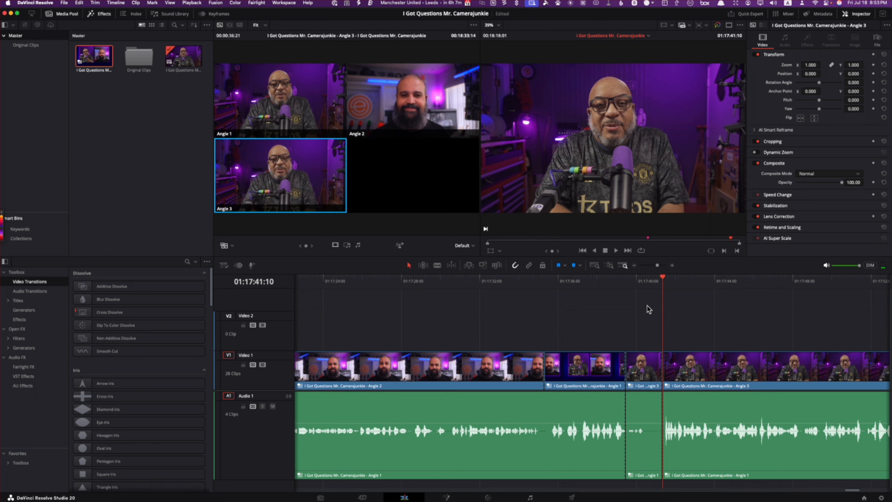
click(651, 432)
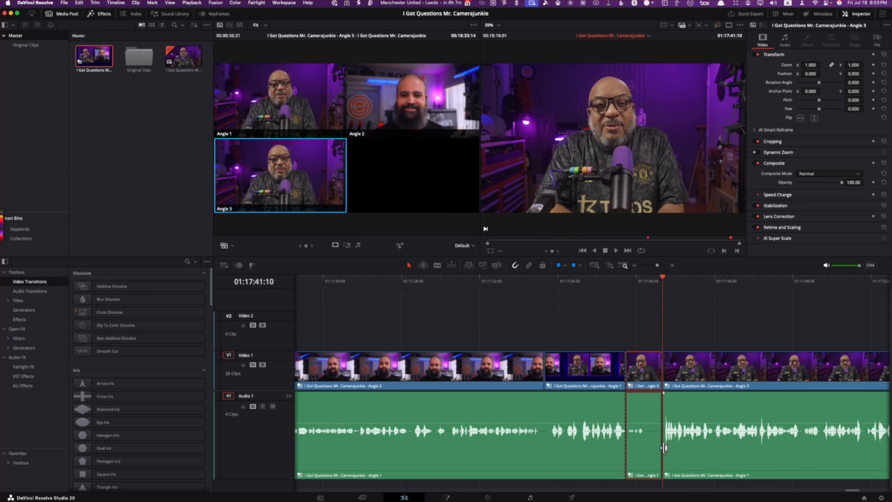
key(shift+BackSpace)
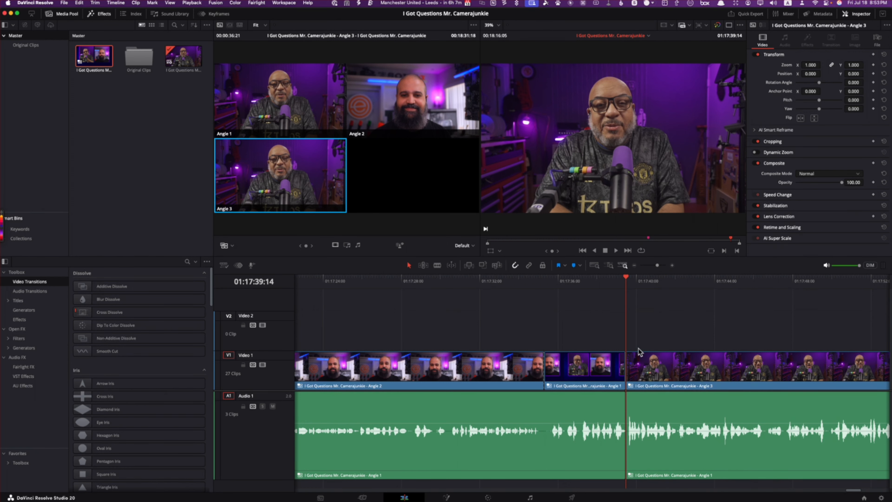
Step: Add a 6-frame cross dissolve to the video cut at 01:17:39:14 and play through it
right_click(625, 367)
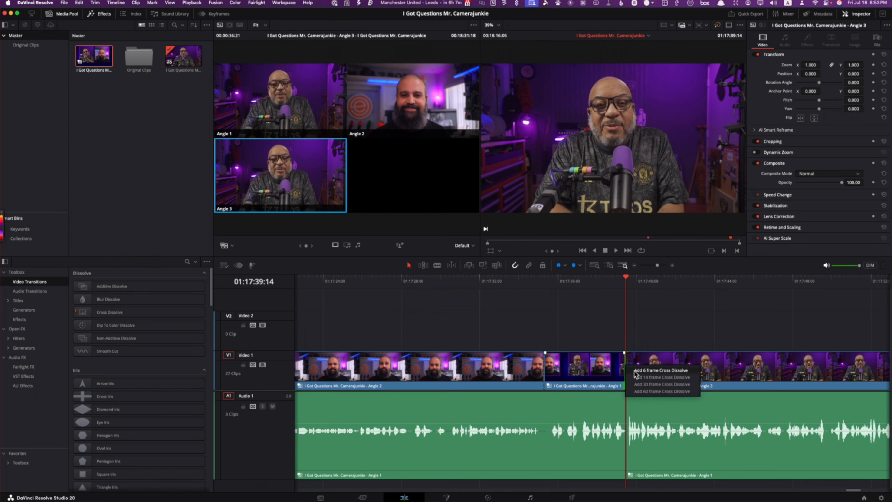
click(635, 370)
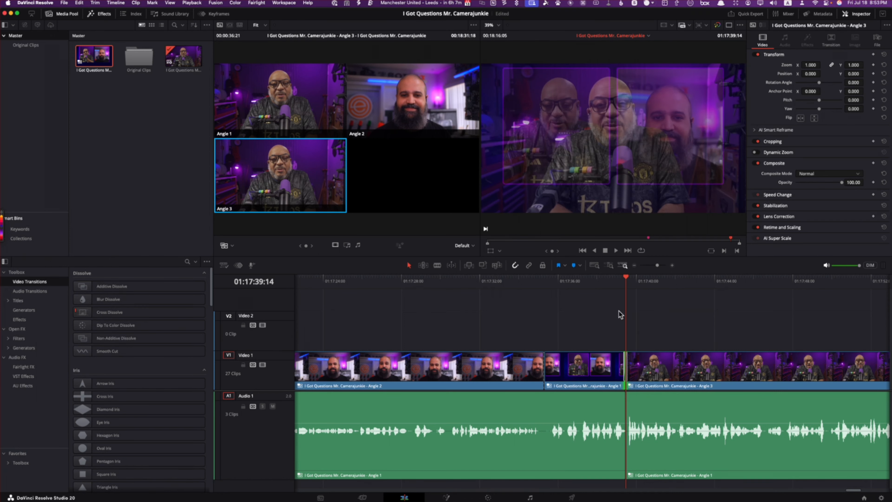
click(607, 280)
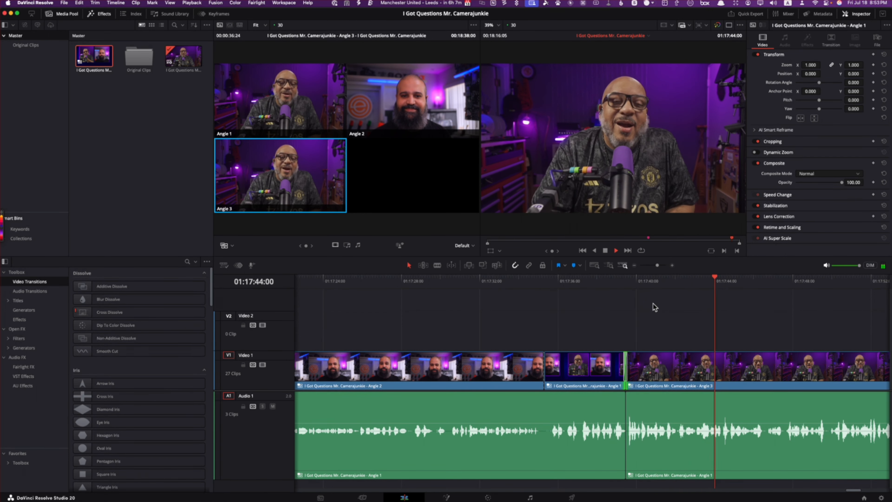
Step: Replay the Angle 1 section, split it at 01:17:37:03, and ripple-delete the part from there to the Angle 3 cut
click(541, 278)
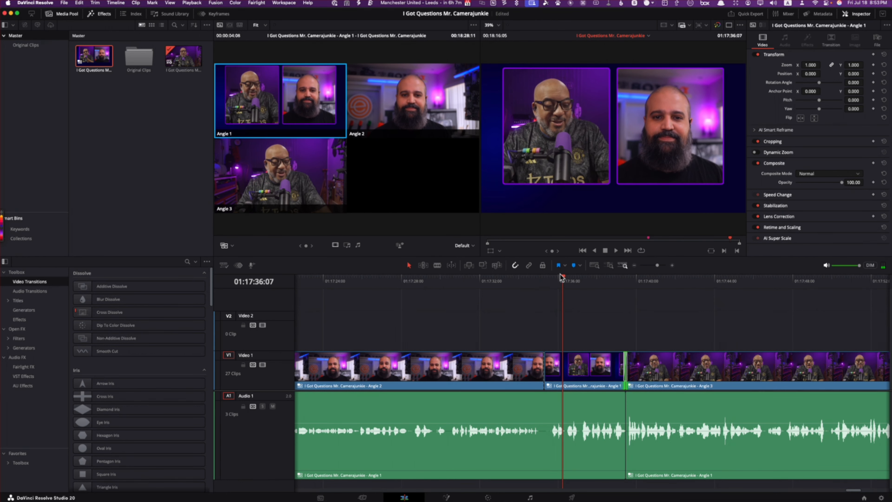
click(544, 278)
key(slash)
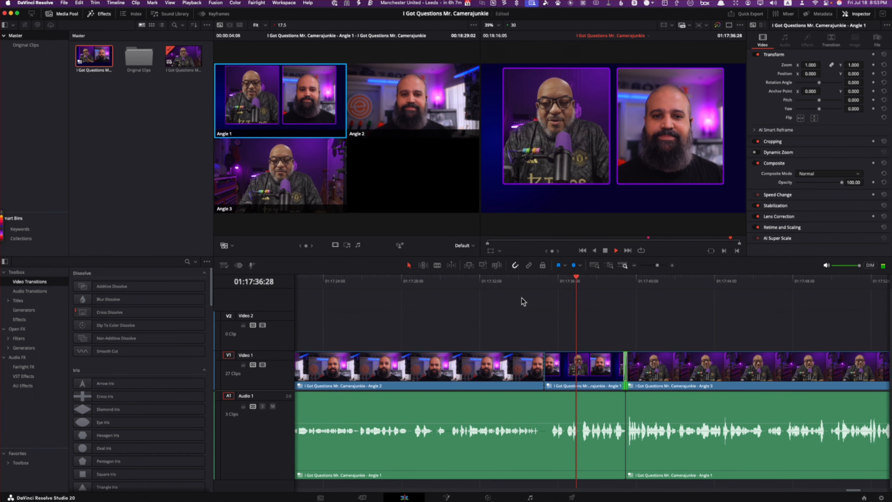
key(space)
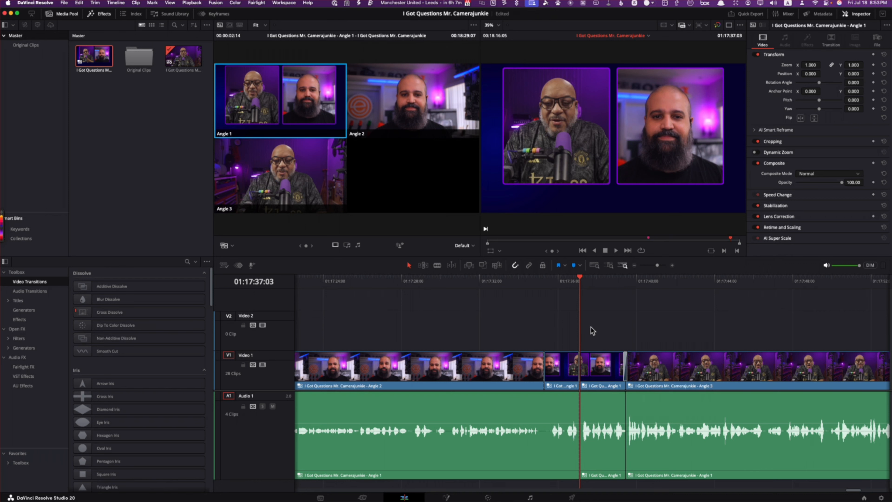
click(611, 419)
key(BackSpace)
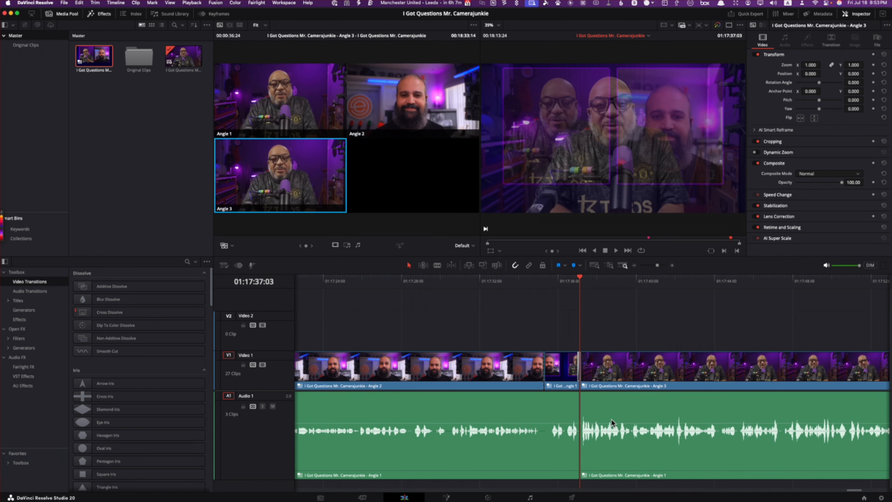
Step: Play through the tightened transition from Angle 2 through Angle 1 to Angle 3 to check its pacing
click(579, 266)
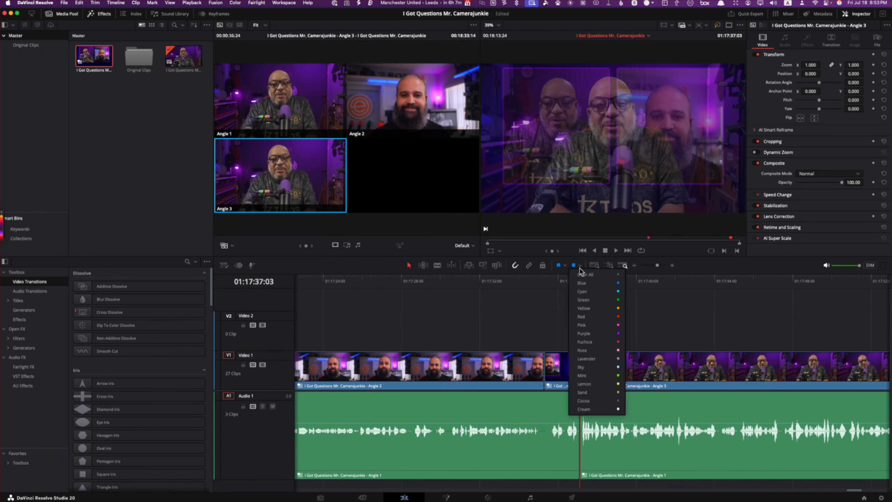
click(560, 285)
click(569, 280)
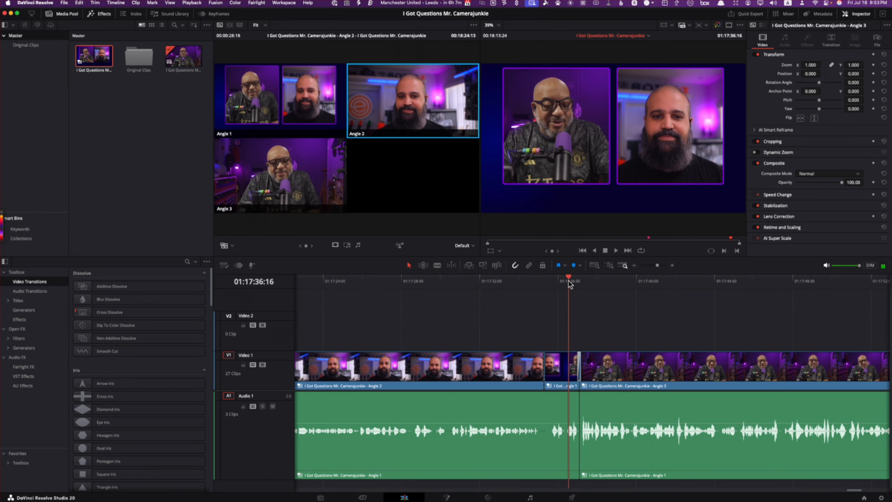
key(space)
key(space)
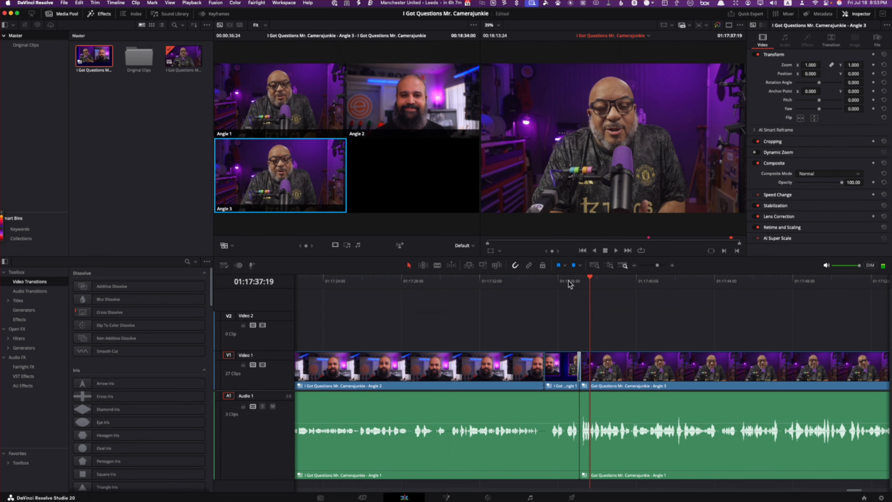
click(528, 285)
key(space)
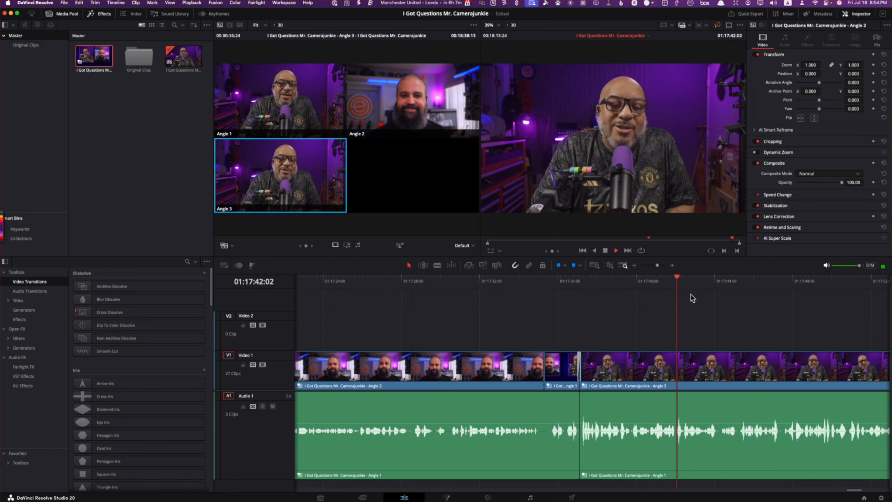
Step: Play the final Angle 3 section at increased speed to the closing remarks and split the clips at 01:18:04:08
key(l)
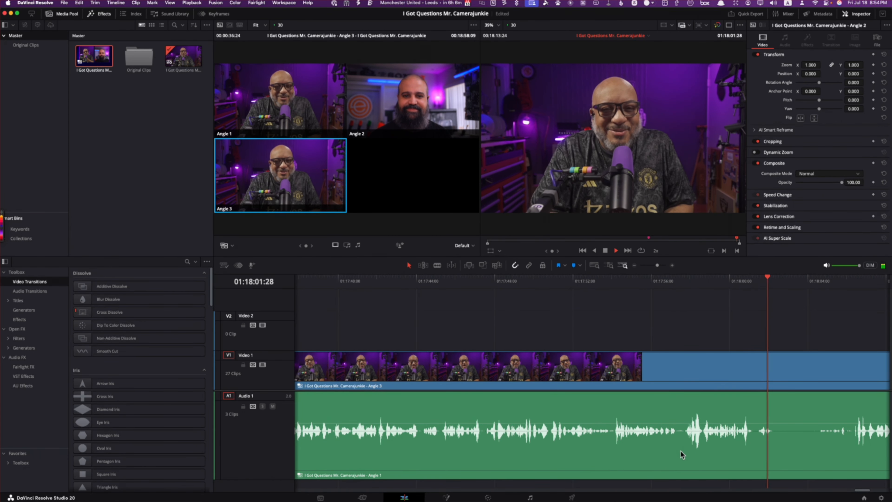
key(l)
key(k)
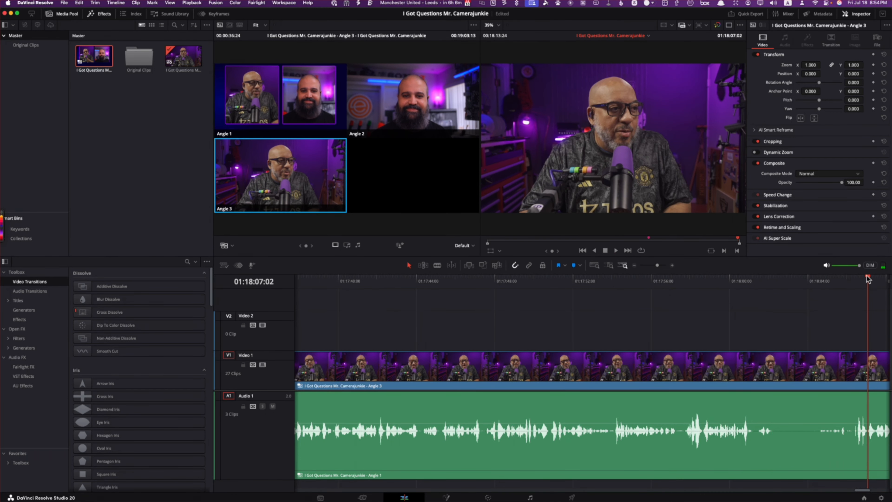
drag(868, 280, 812, 282)
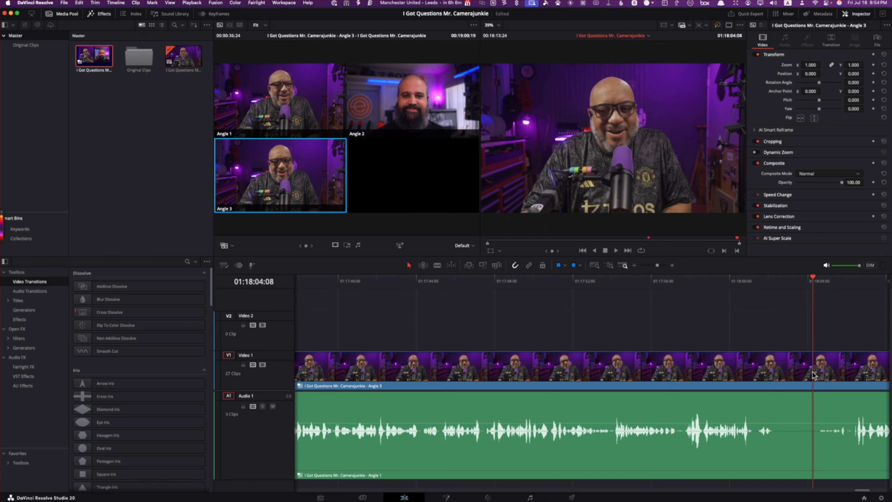
key(super+b)
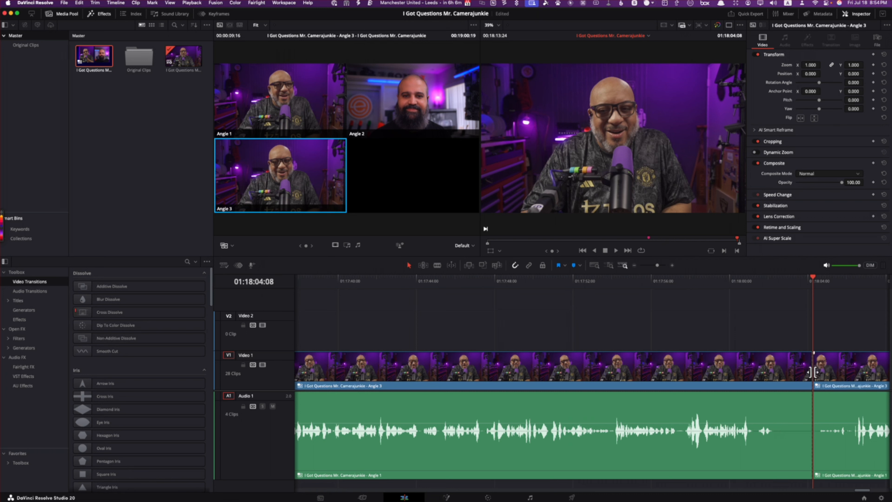
Step: Delete the leftover video and audio after 01:18:04:08 so the timeline ends there
click(854, 365)
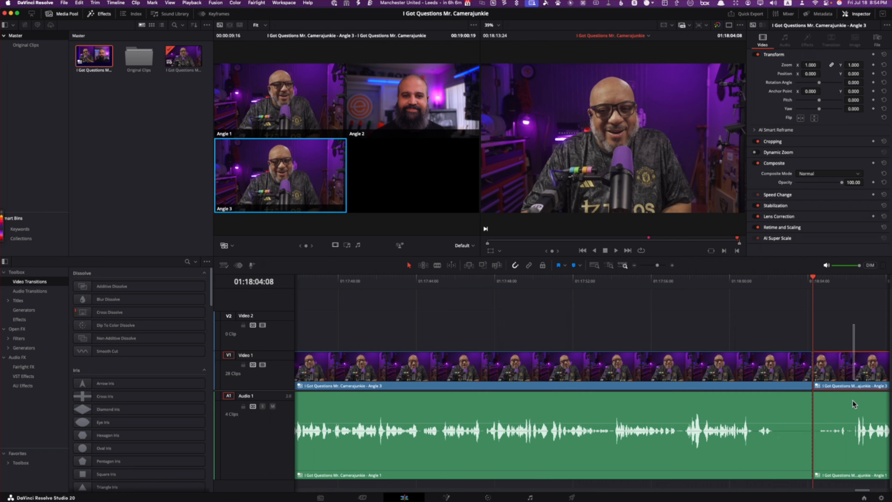
key(Delete)
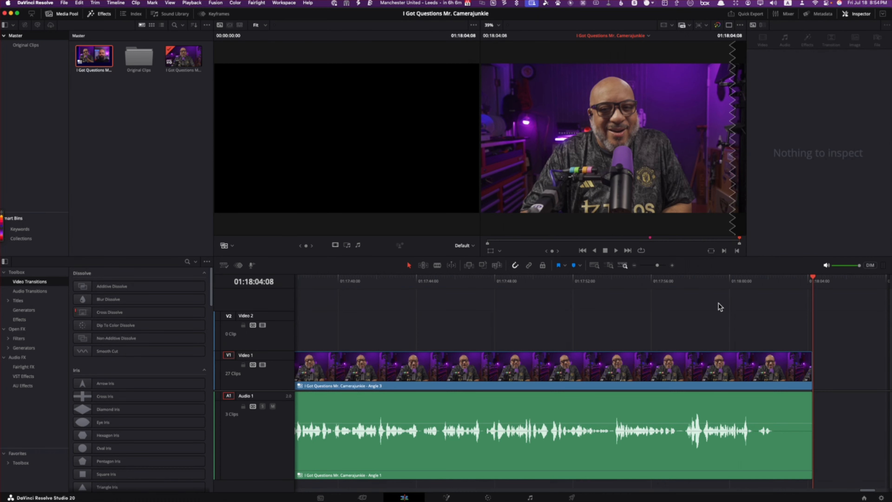
click(594, 266)
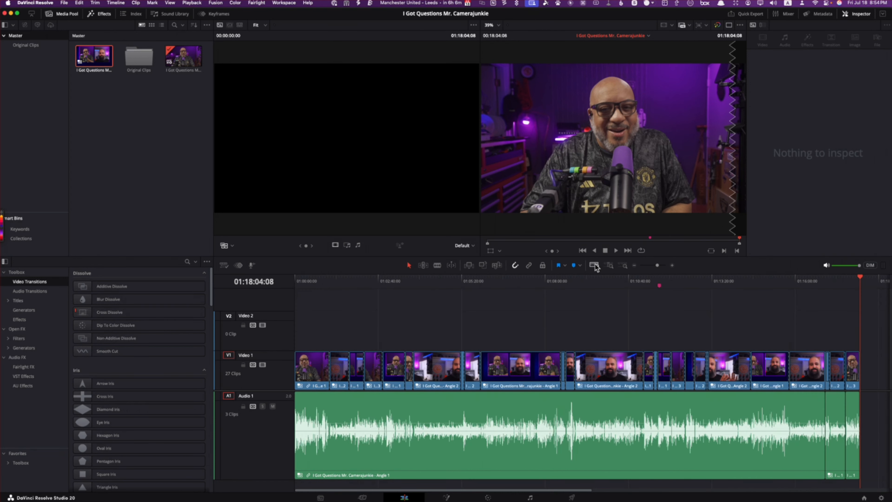